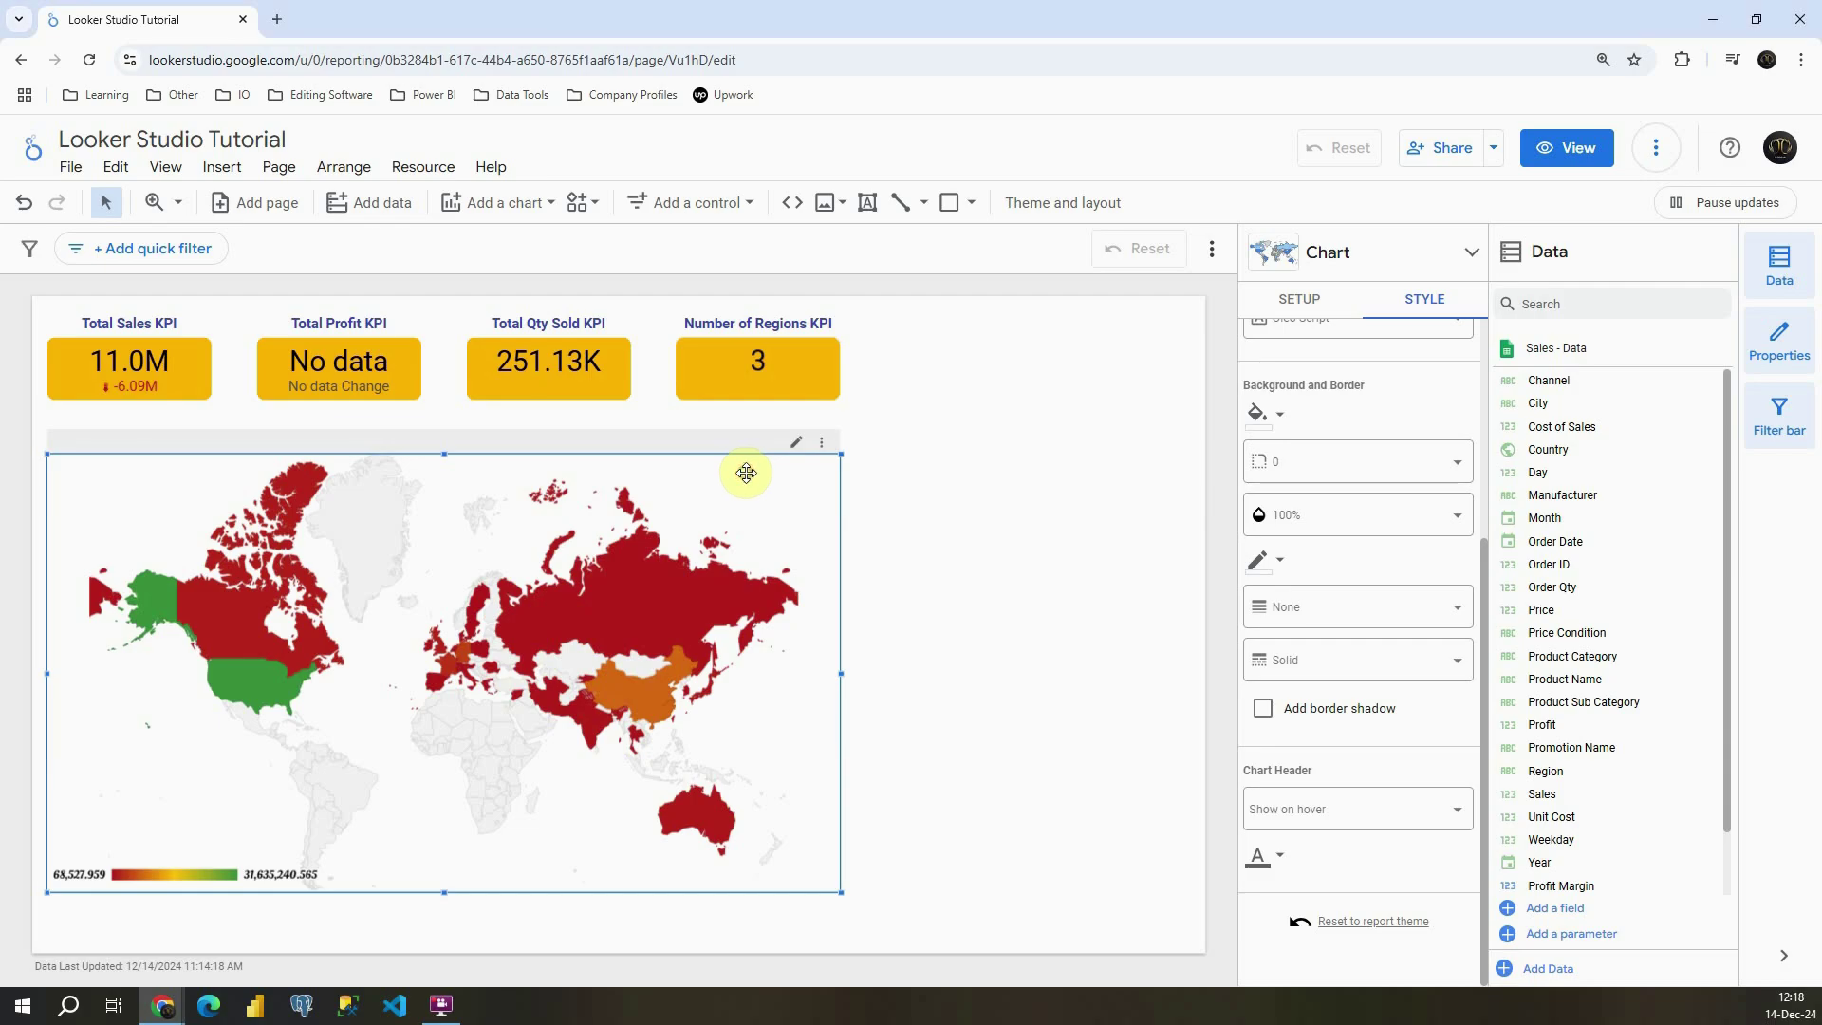
Delete the filled world map and pick the Google Maps Bubble map chart type
key("Delete")
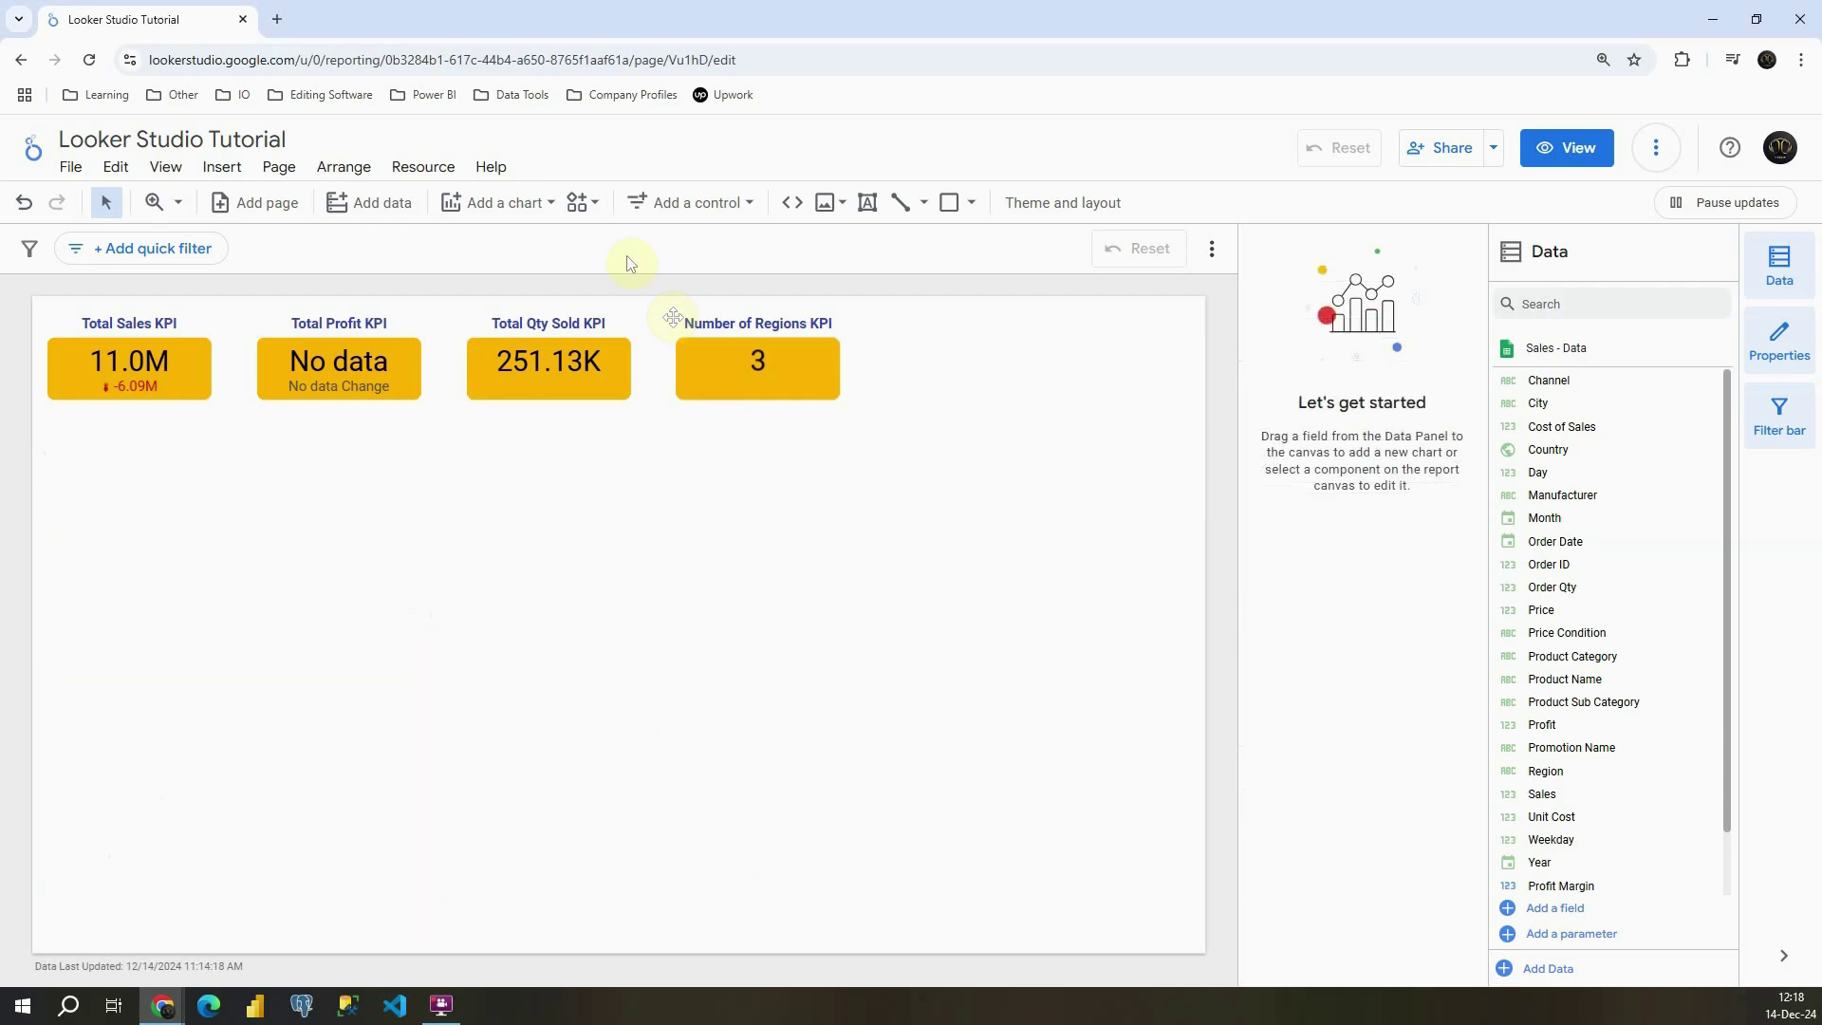
left_click(500, 202)
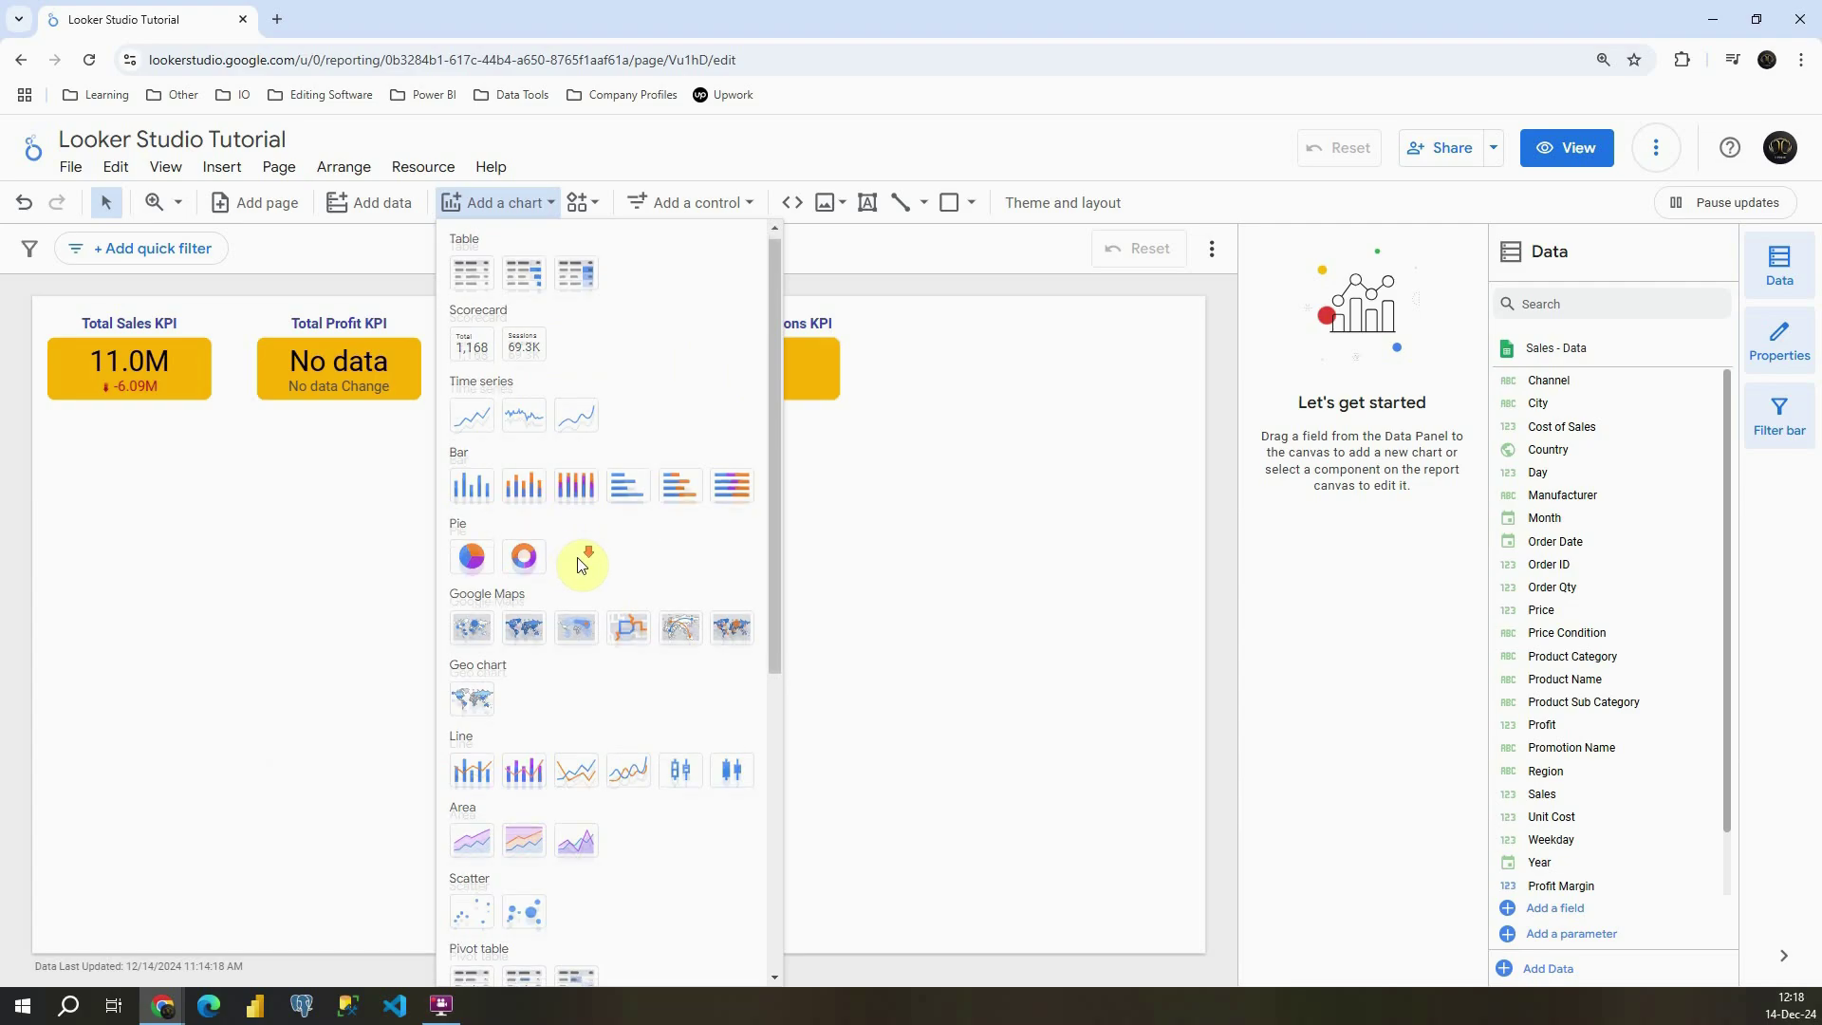
scroll(470, 503, "down", 2)
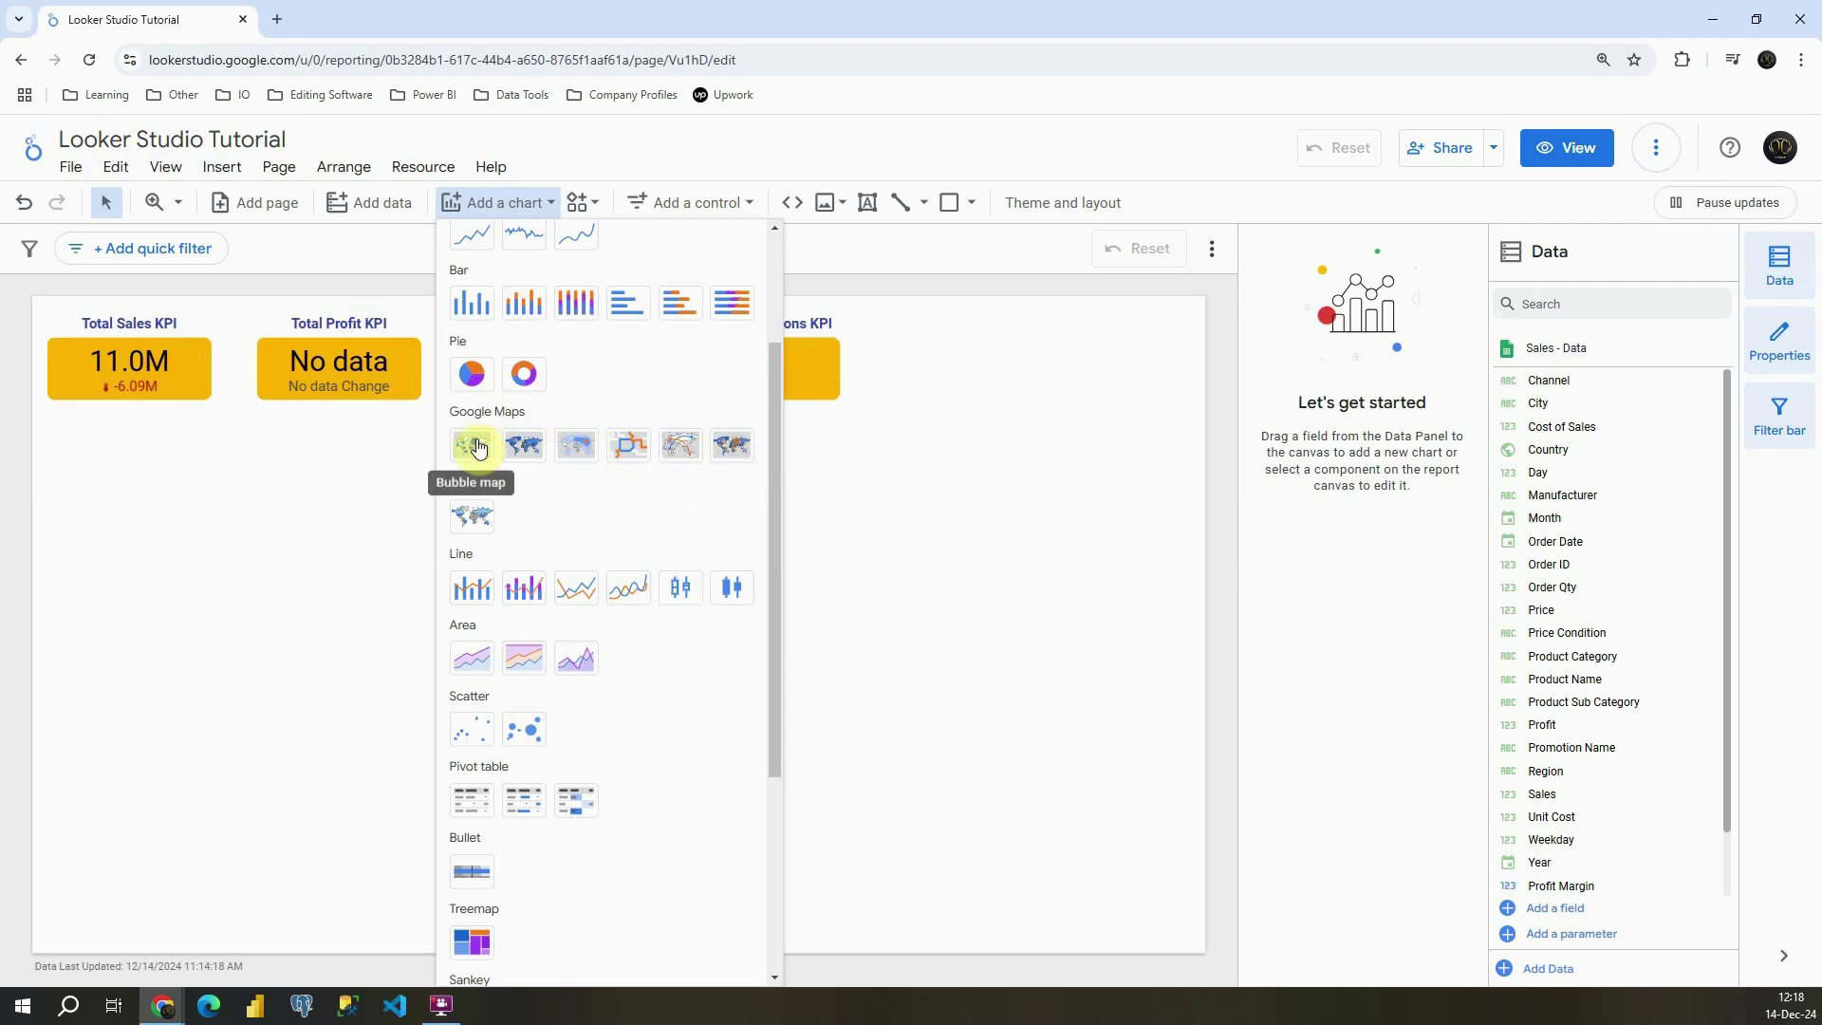
left_click(478, 449)
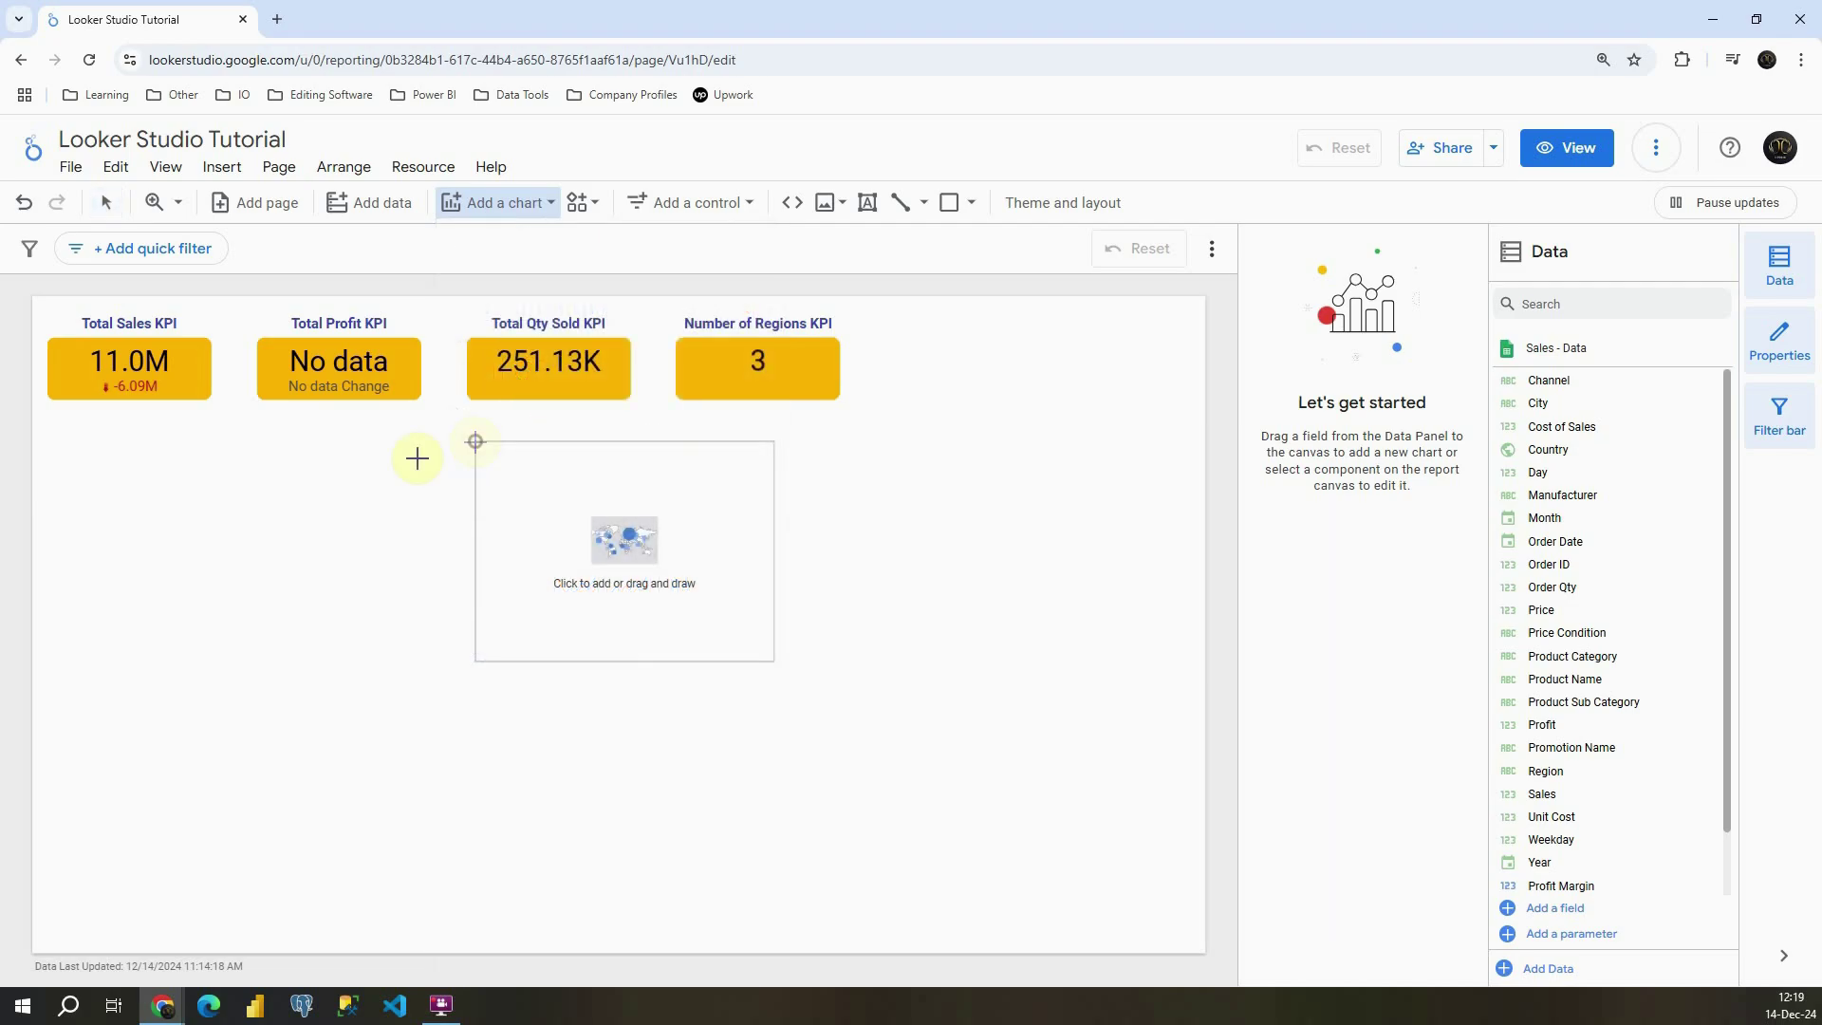
Place the bubble map below the KPI scorecards and enlarge it
left_click(52, 435)
left_click_drag(537, 548, 579, 551)
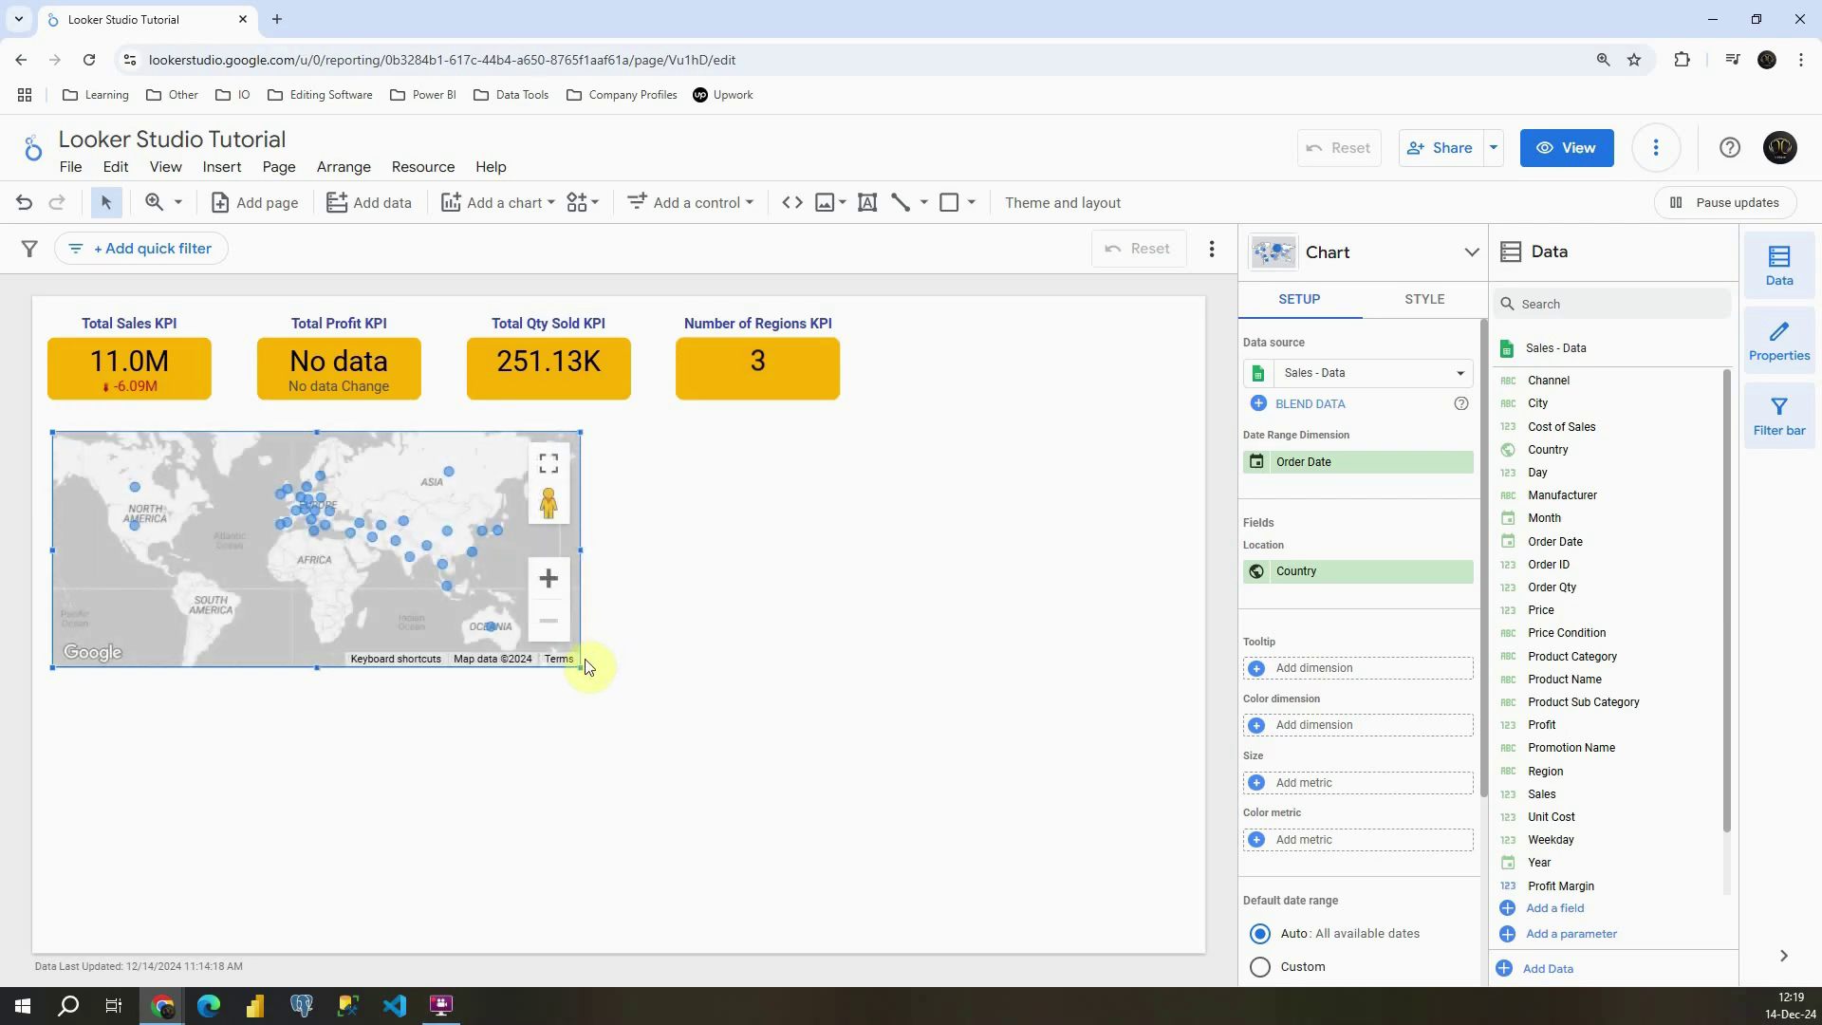
left_click_drag(579, 666, 637, 747)
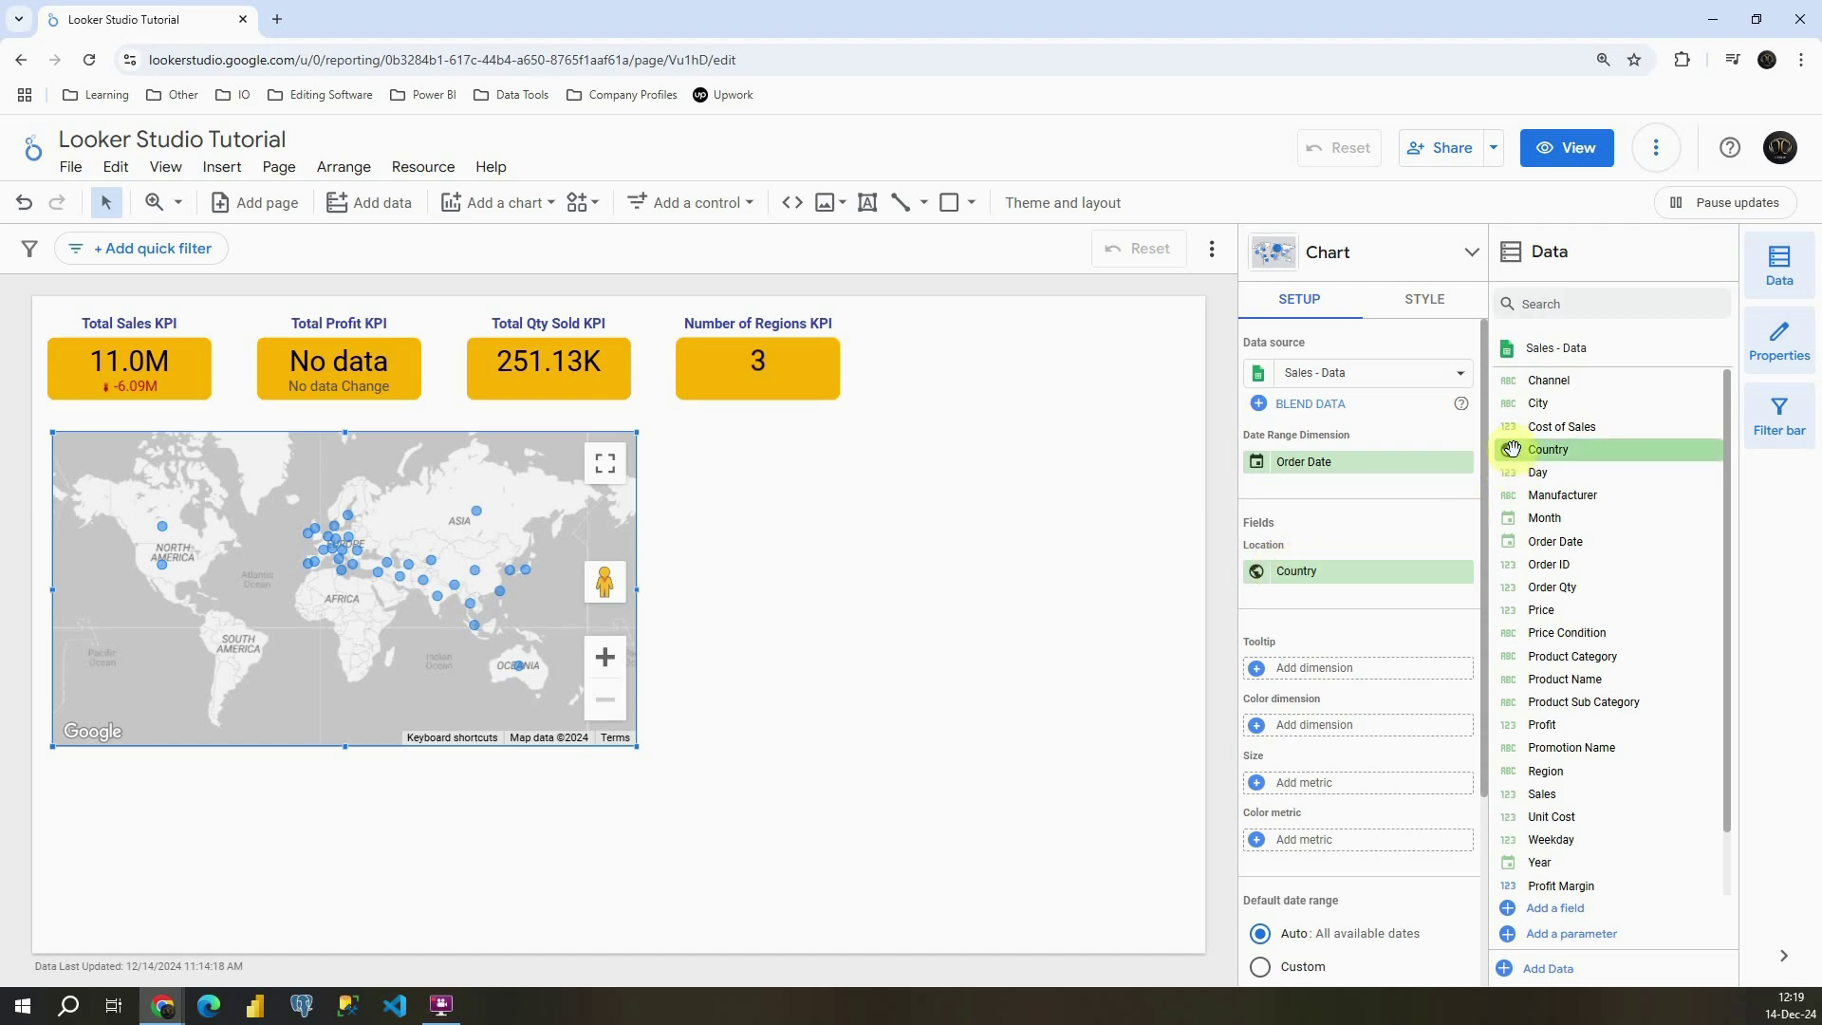
Set Country as the map's Location and Sales as the bubble Size
left_click_drag(1513, 449, 1264, 569)
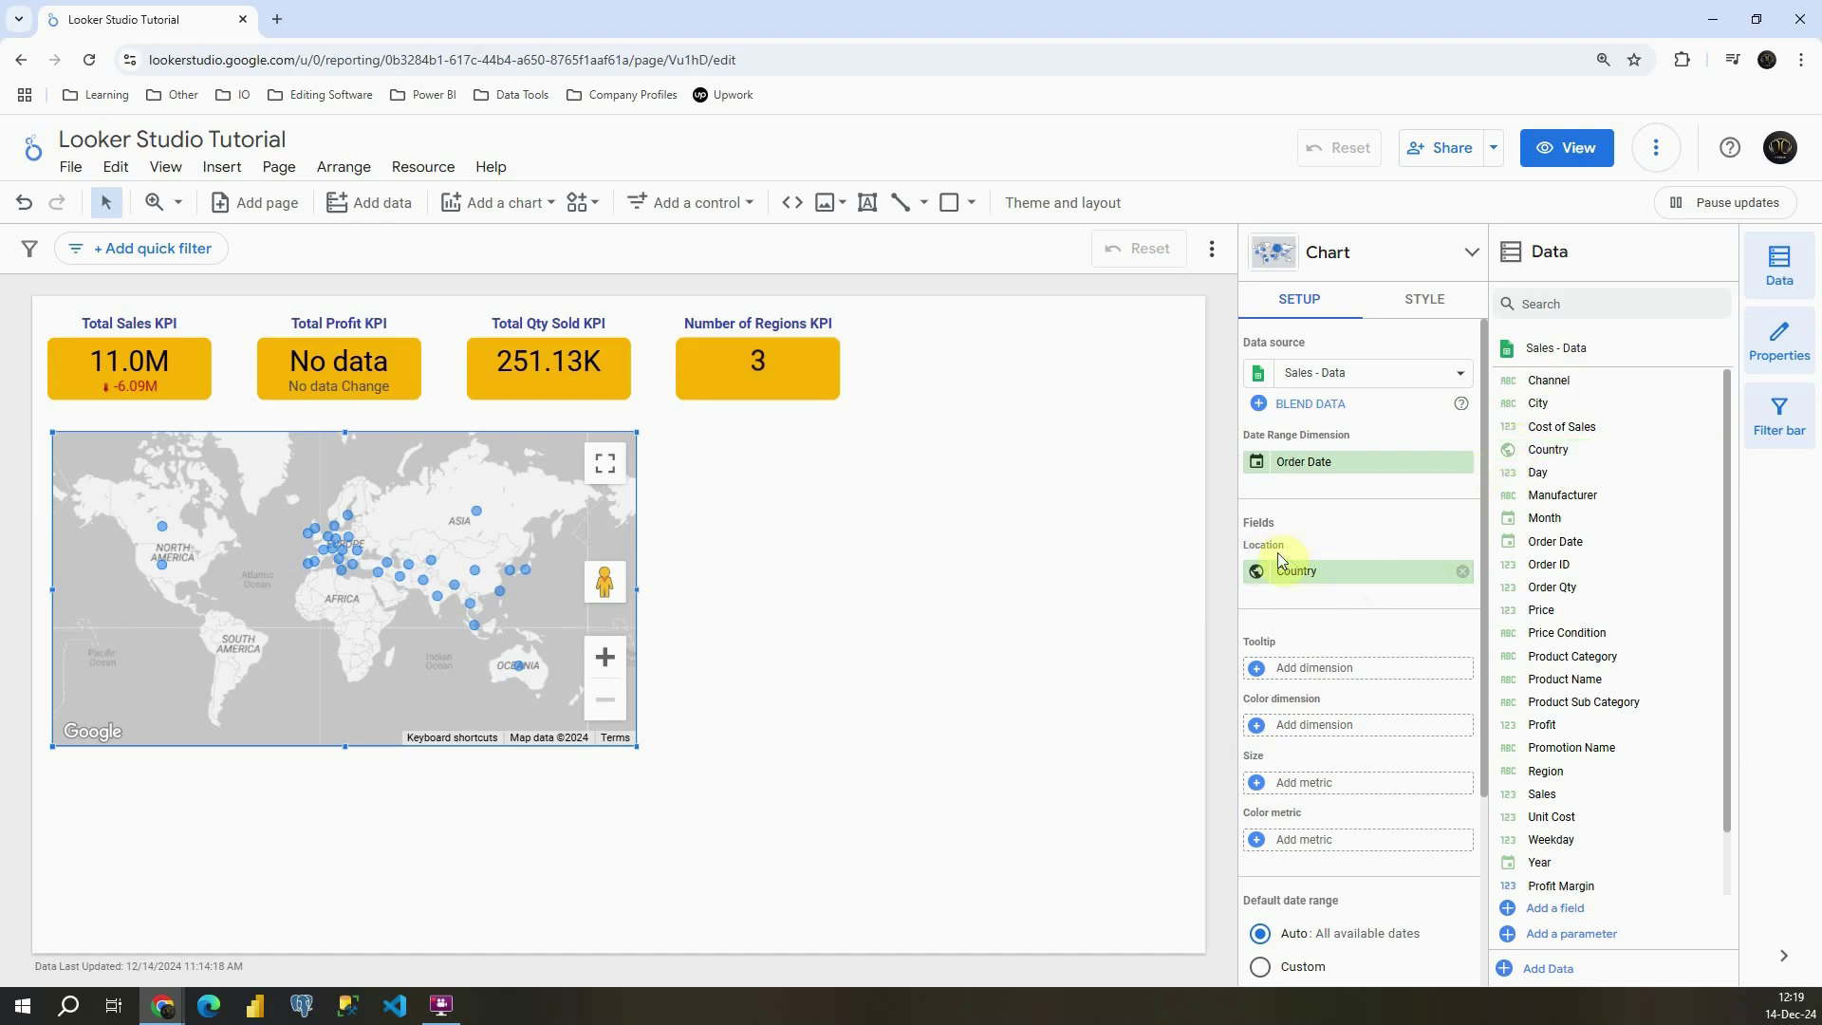
scroll(1300, 581, "down", 1)
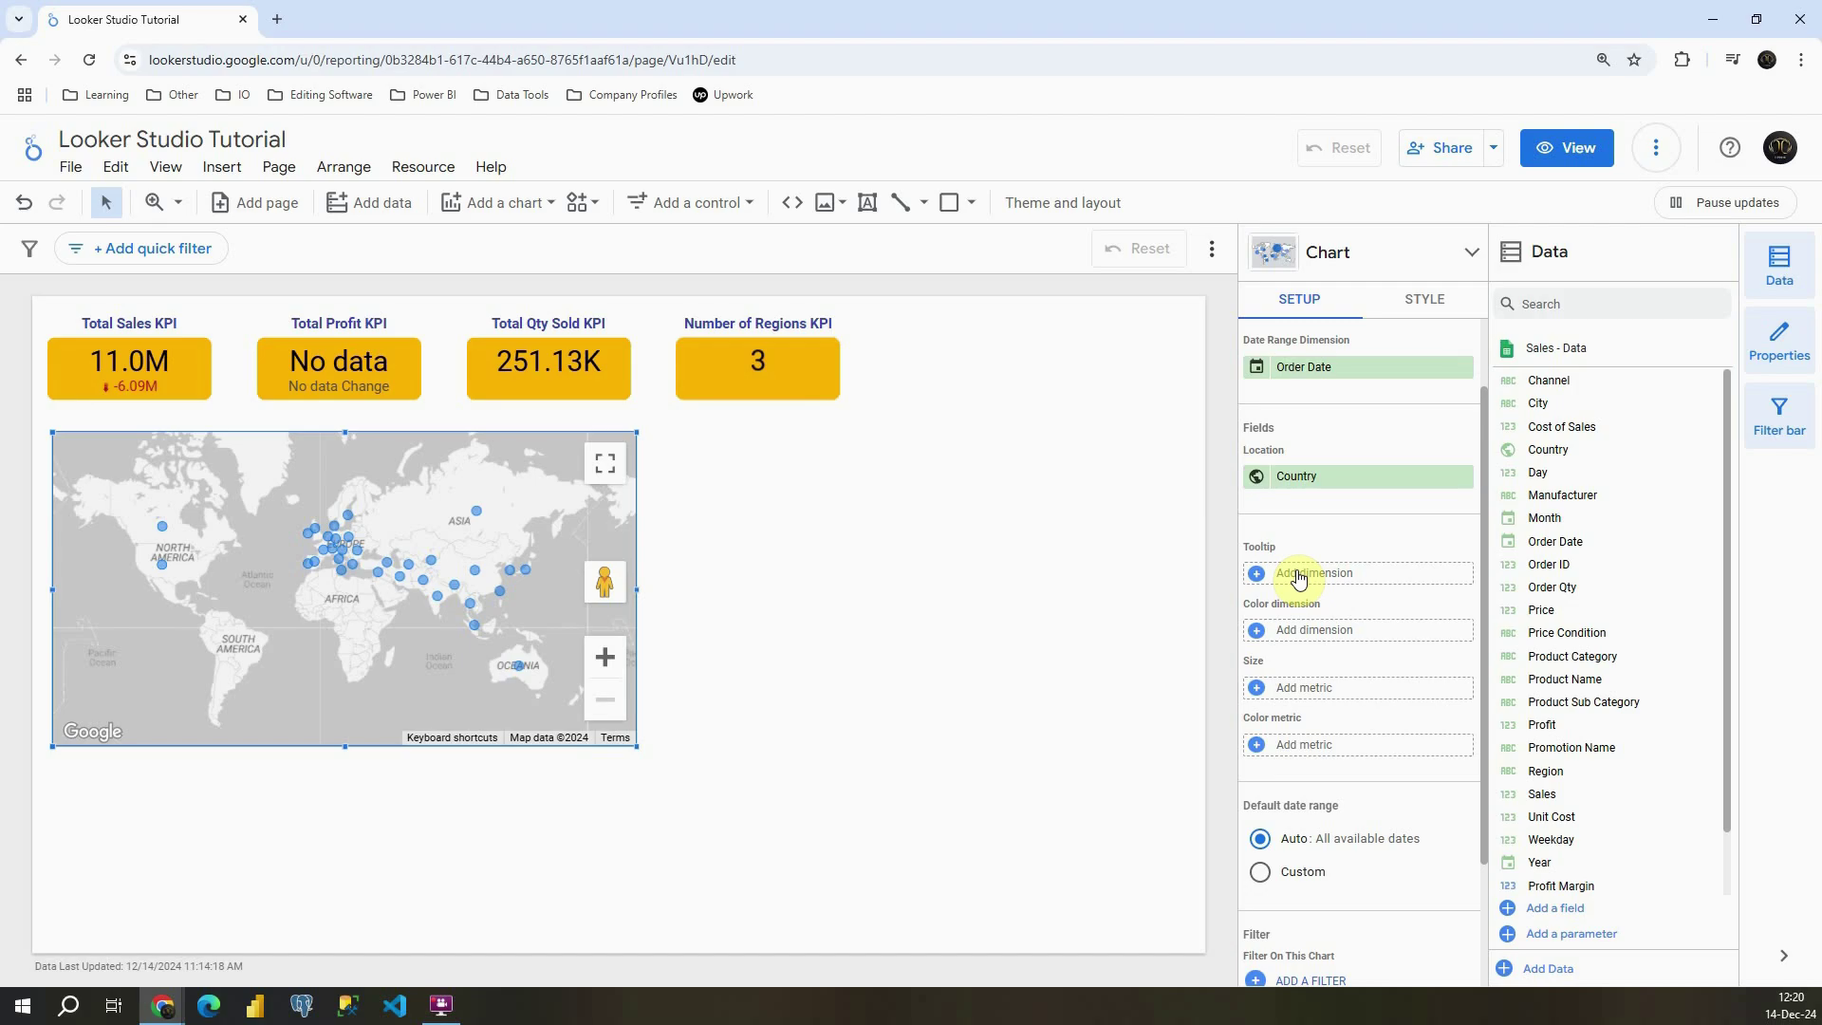
left_click_drag(1553, 797, 1310, 700)
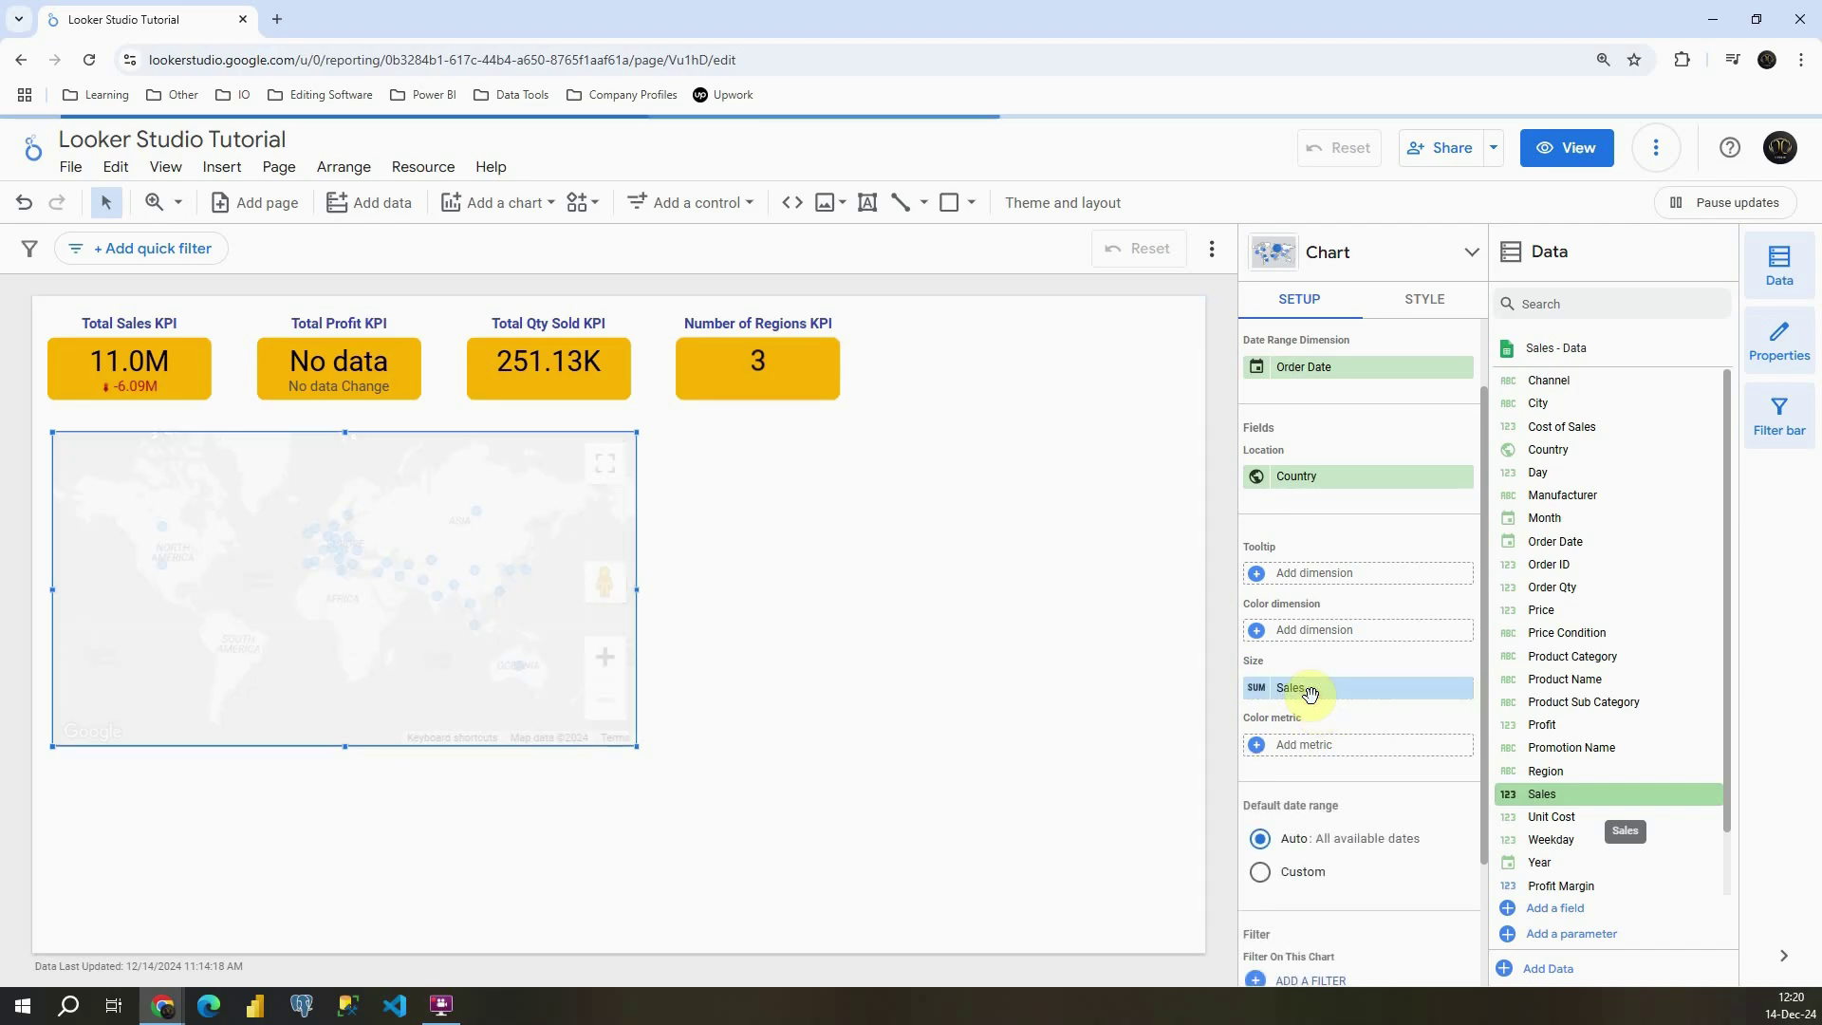
mouse_move(157, 564)
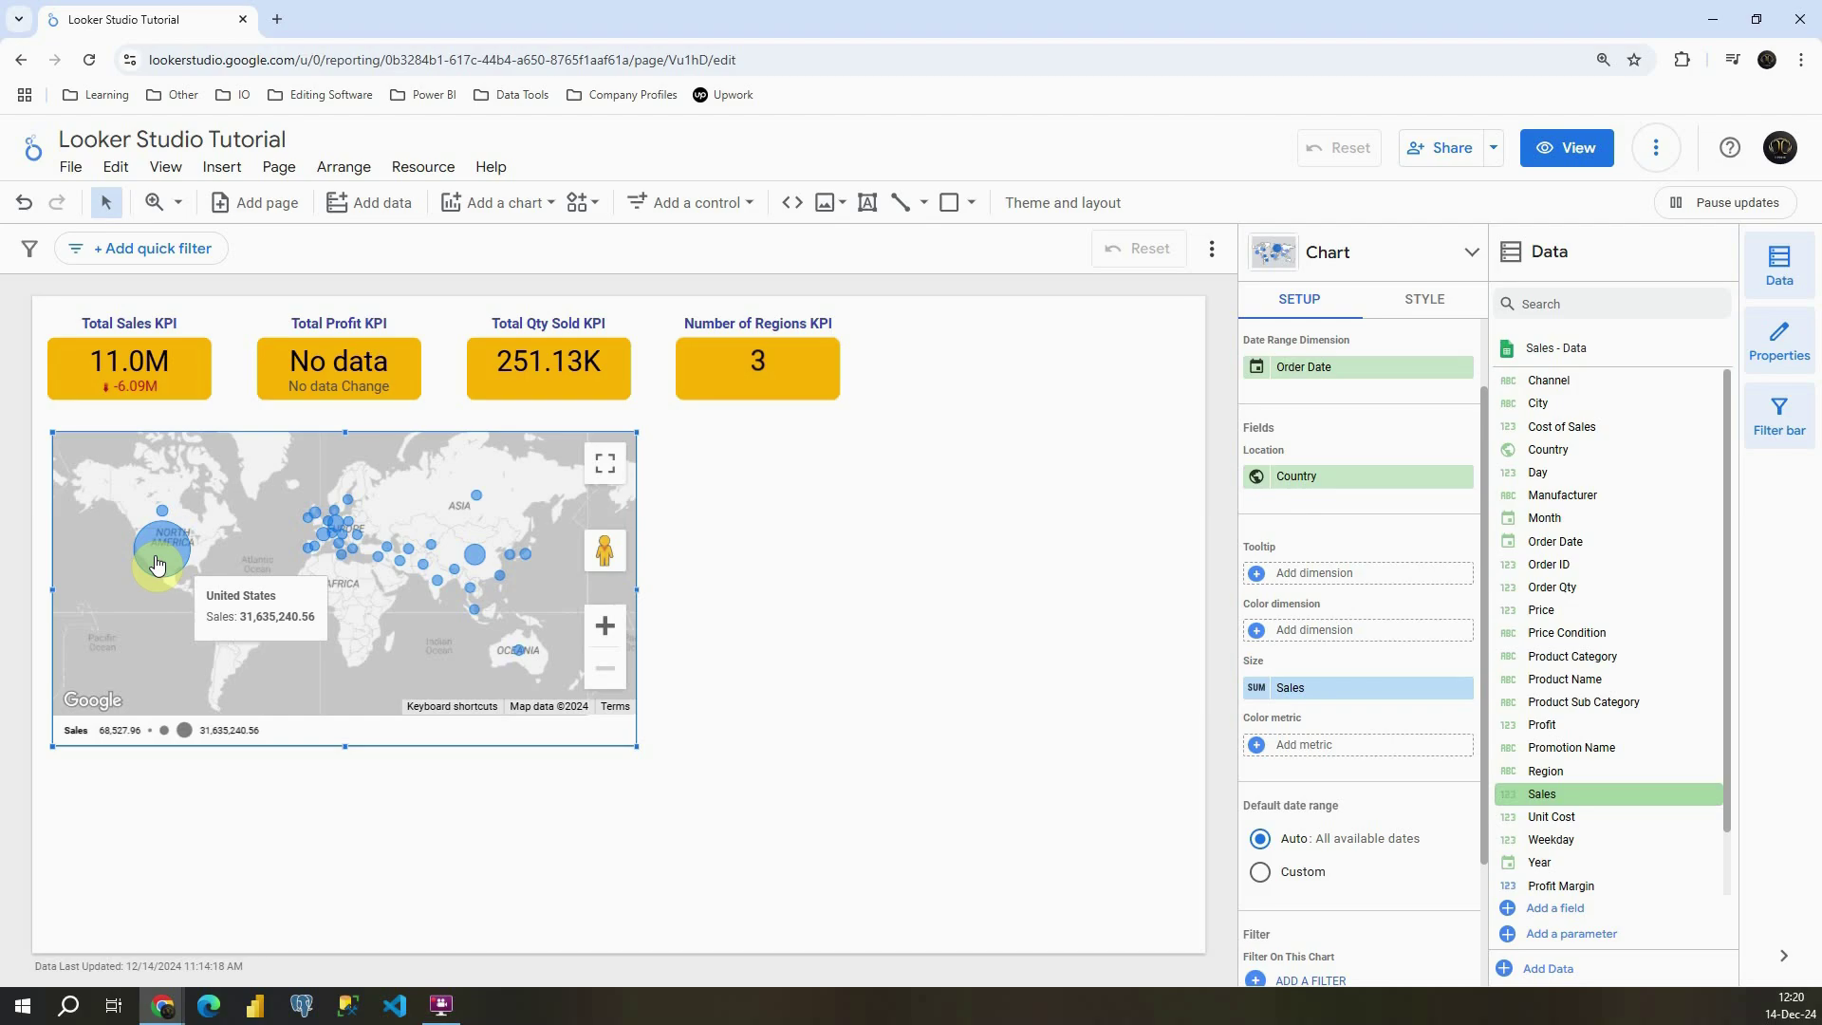
mouse_move(482, 565)
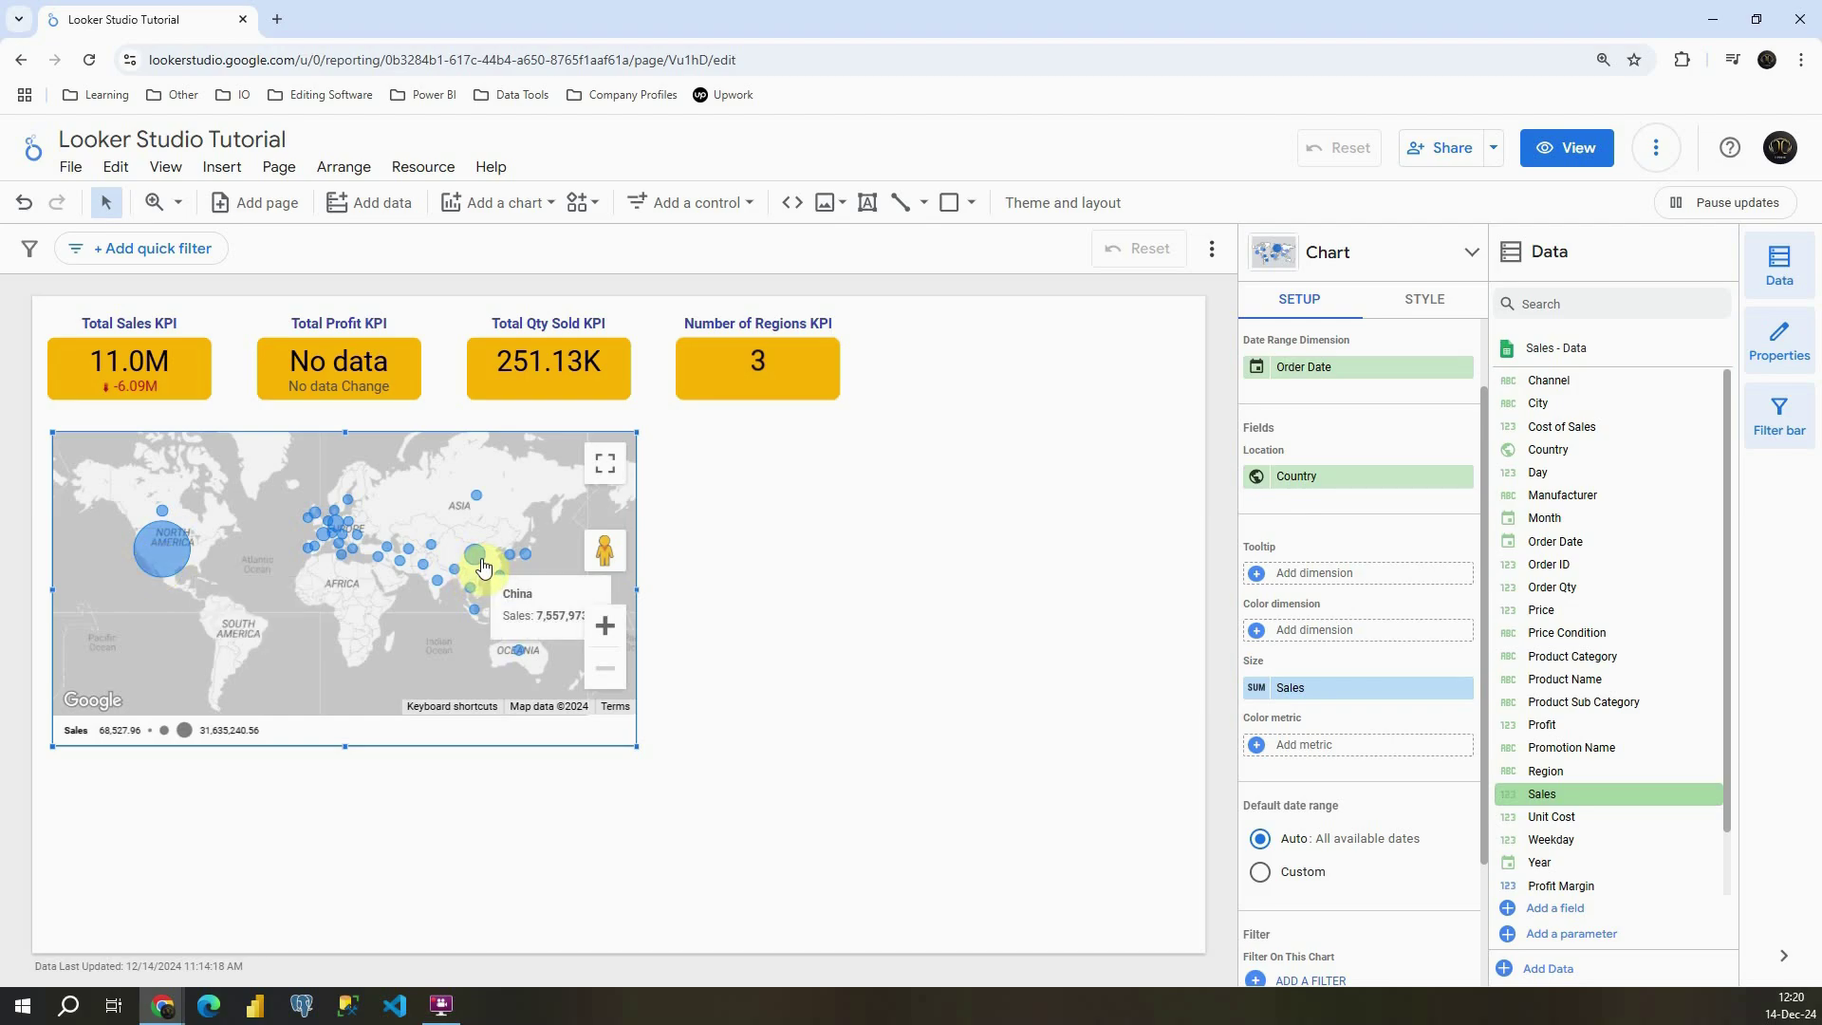
mouse_move(473, 602)
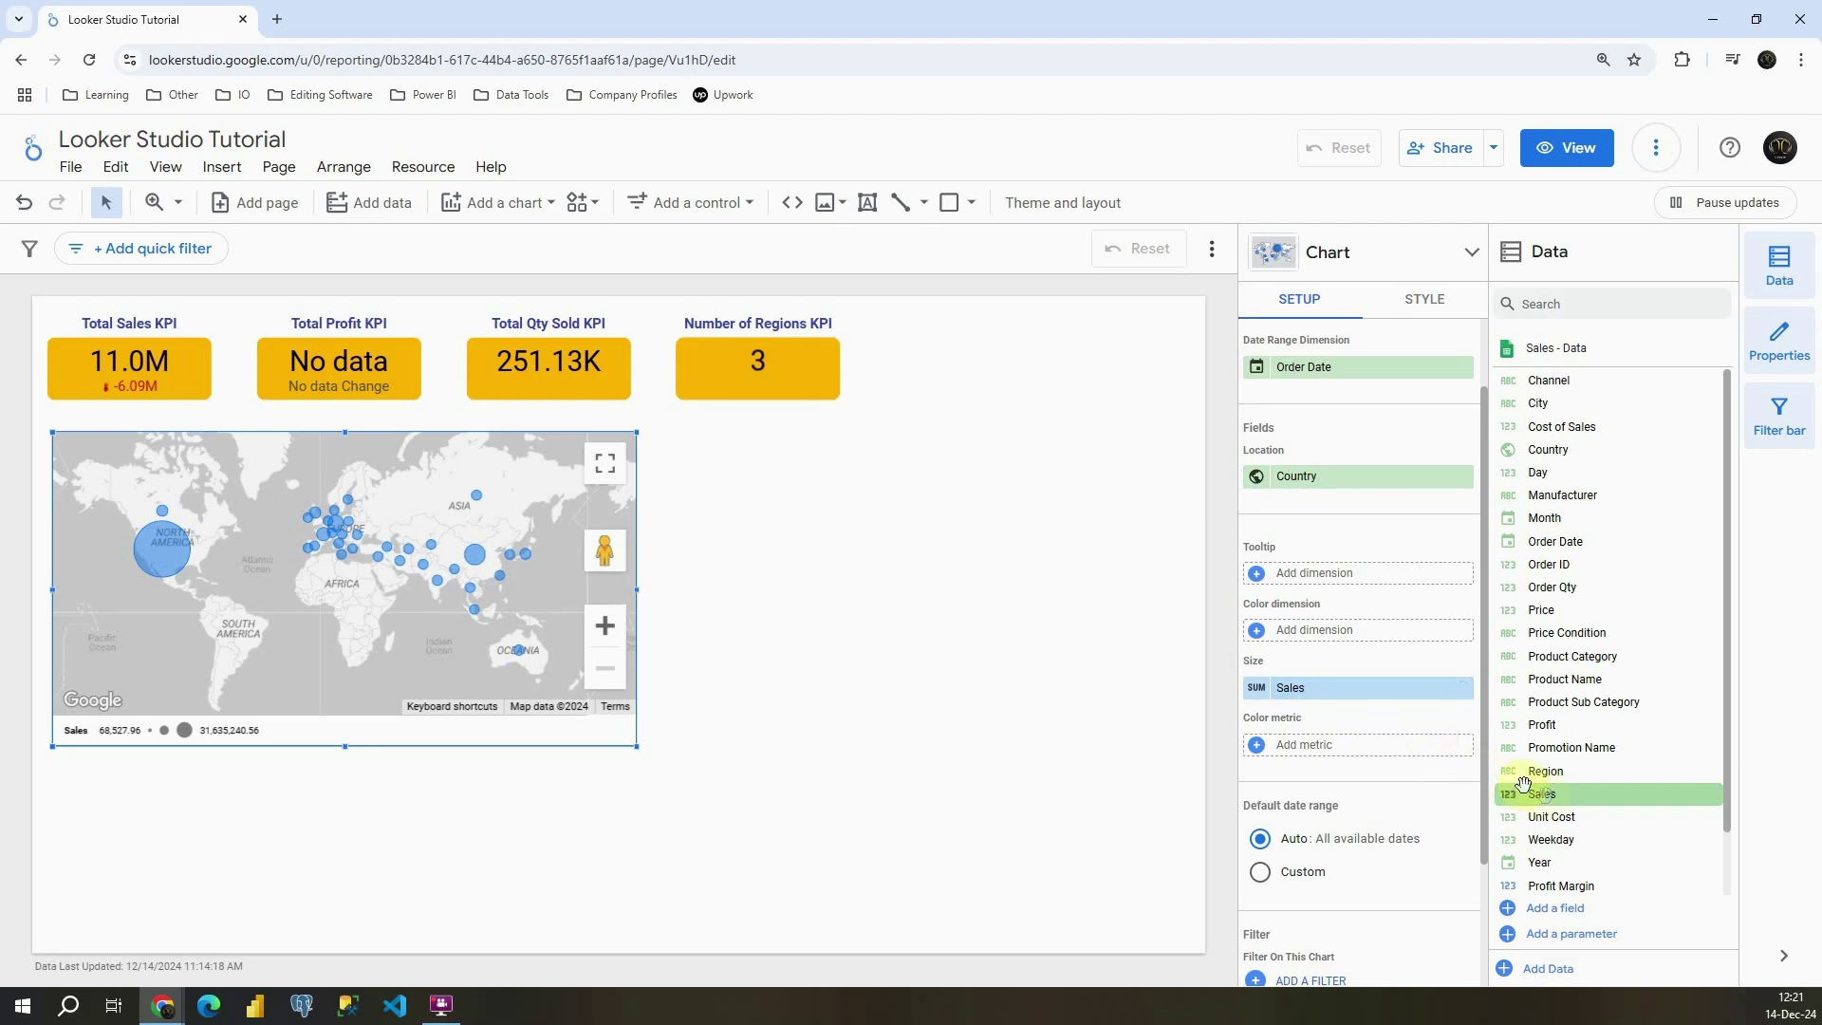
Colour the bubbles by Sales and remove Sales from the Size slot
left_click_drag(1553, 800, 1319, 731)
left_click(1462, 630)
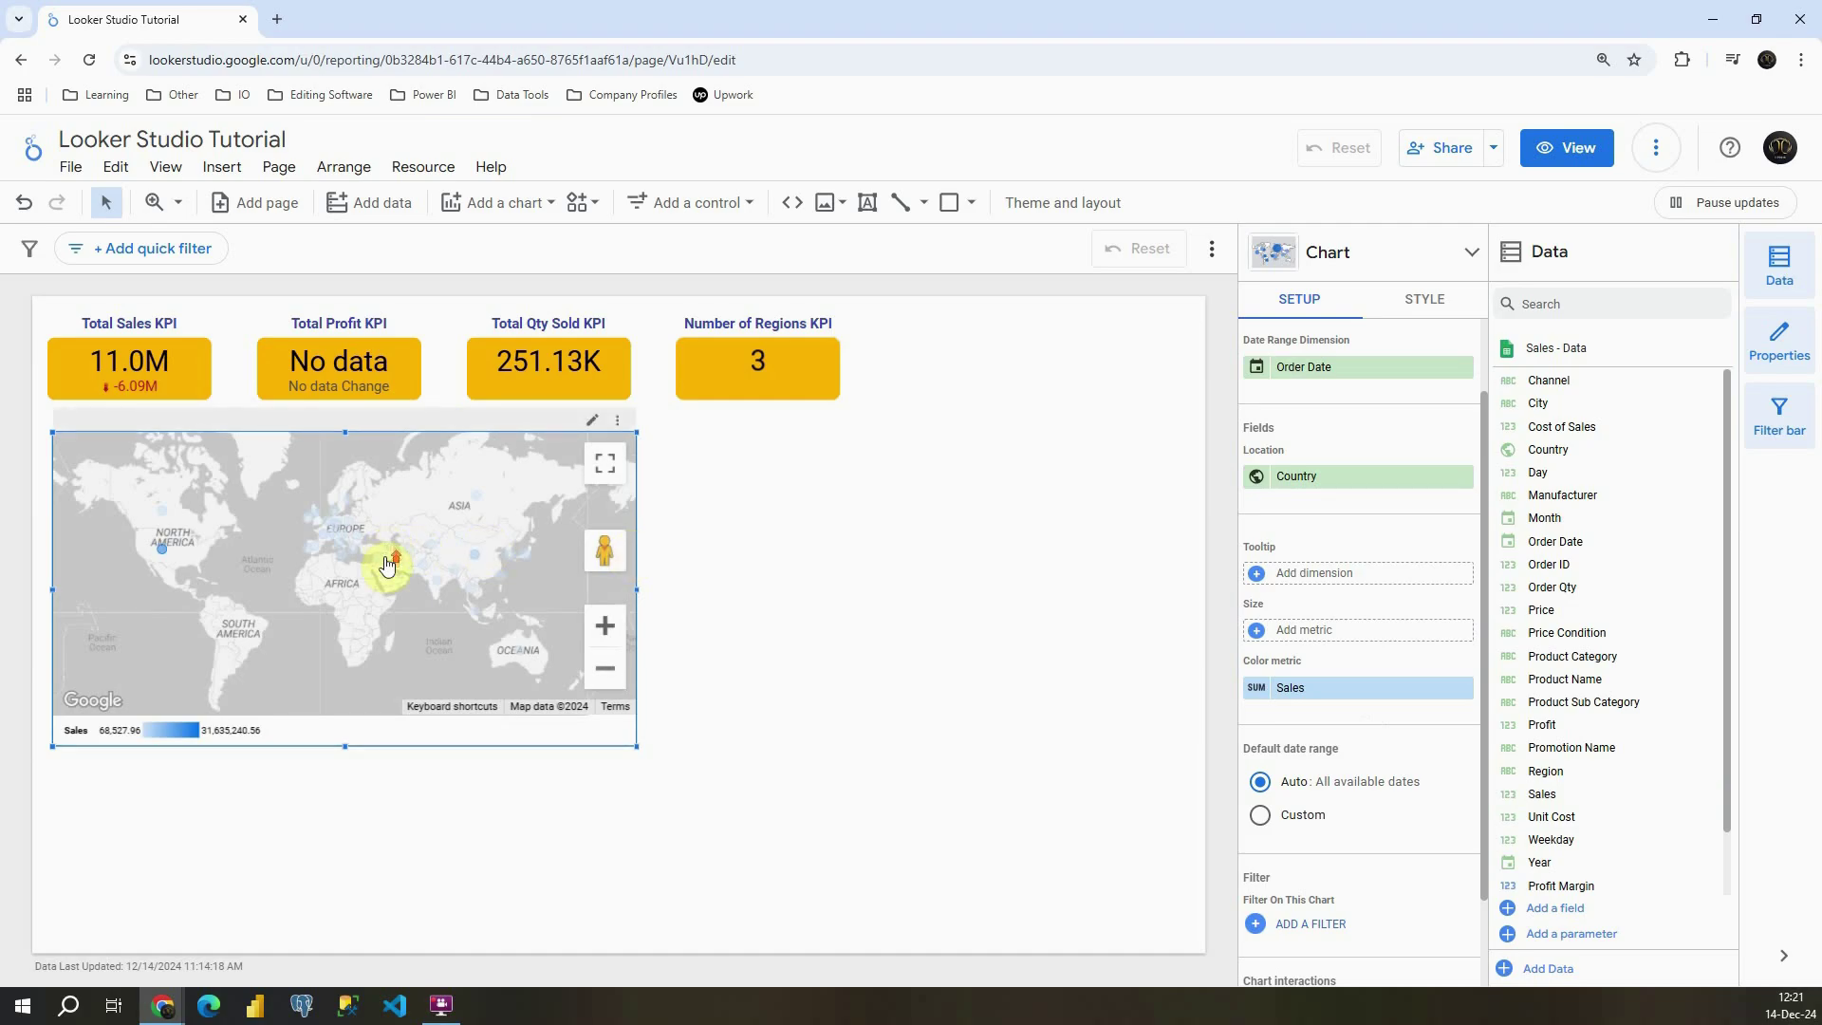
scroll(387, 564, "up", 5)
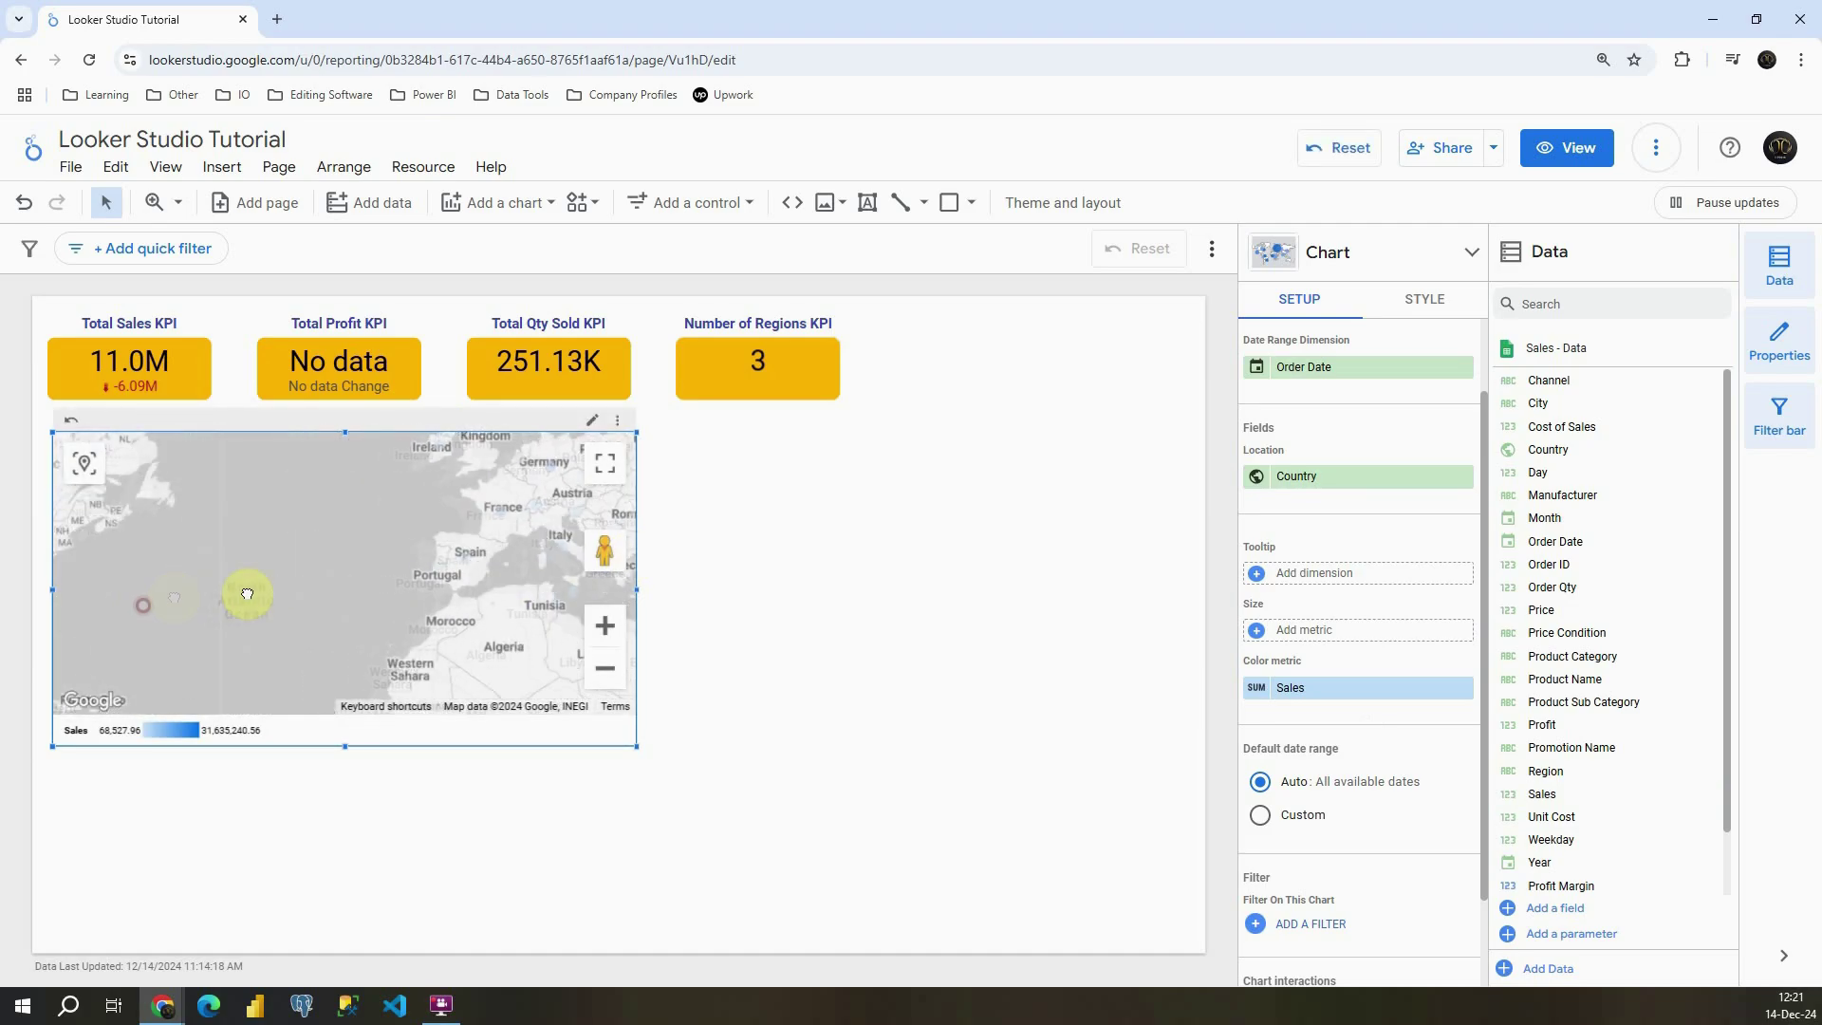
scroll(399, 569, "down", 5)
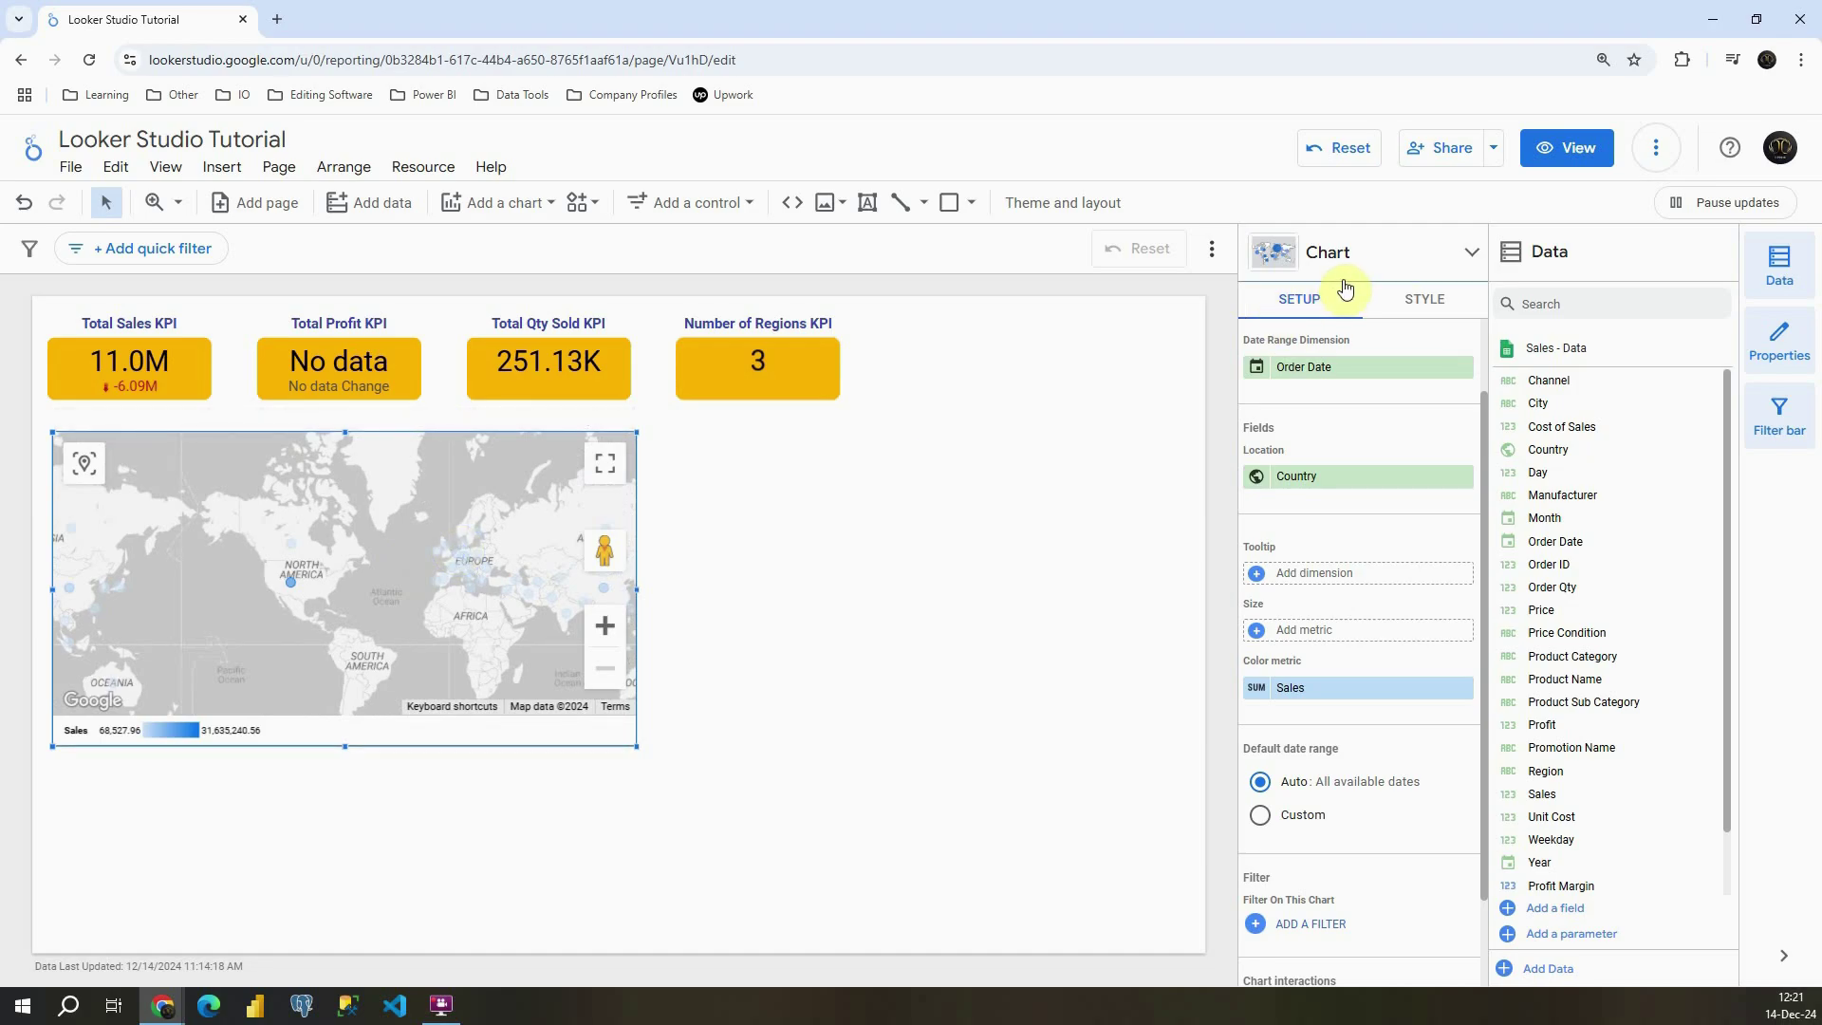
Set the Sales colour scale to Max green, Mid yellow and Min dark red
left_click(1440, 316)
scroll(1355, 441, "down", 6)
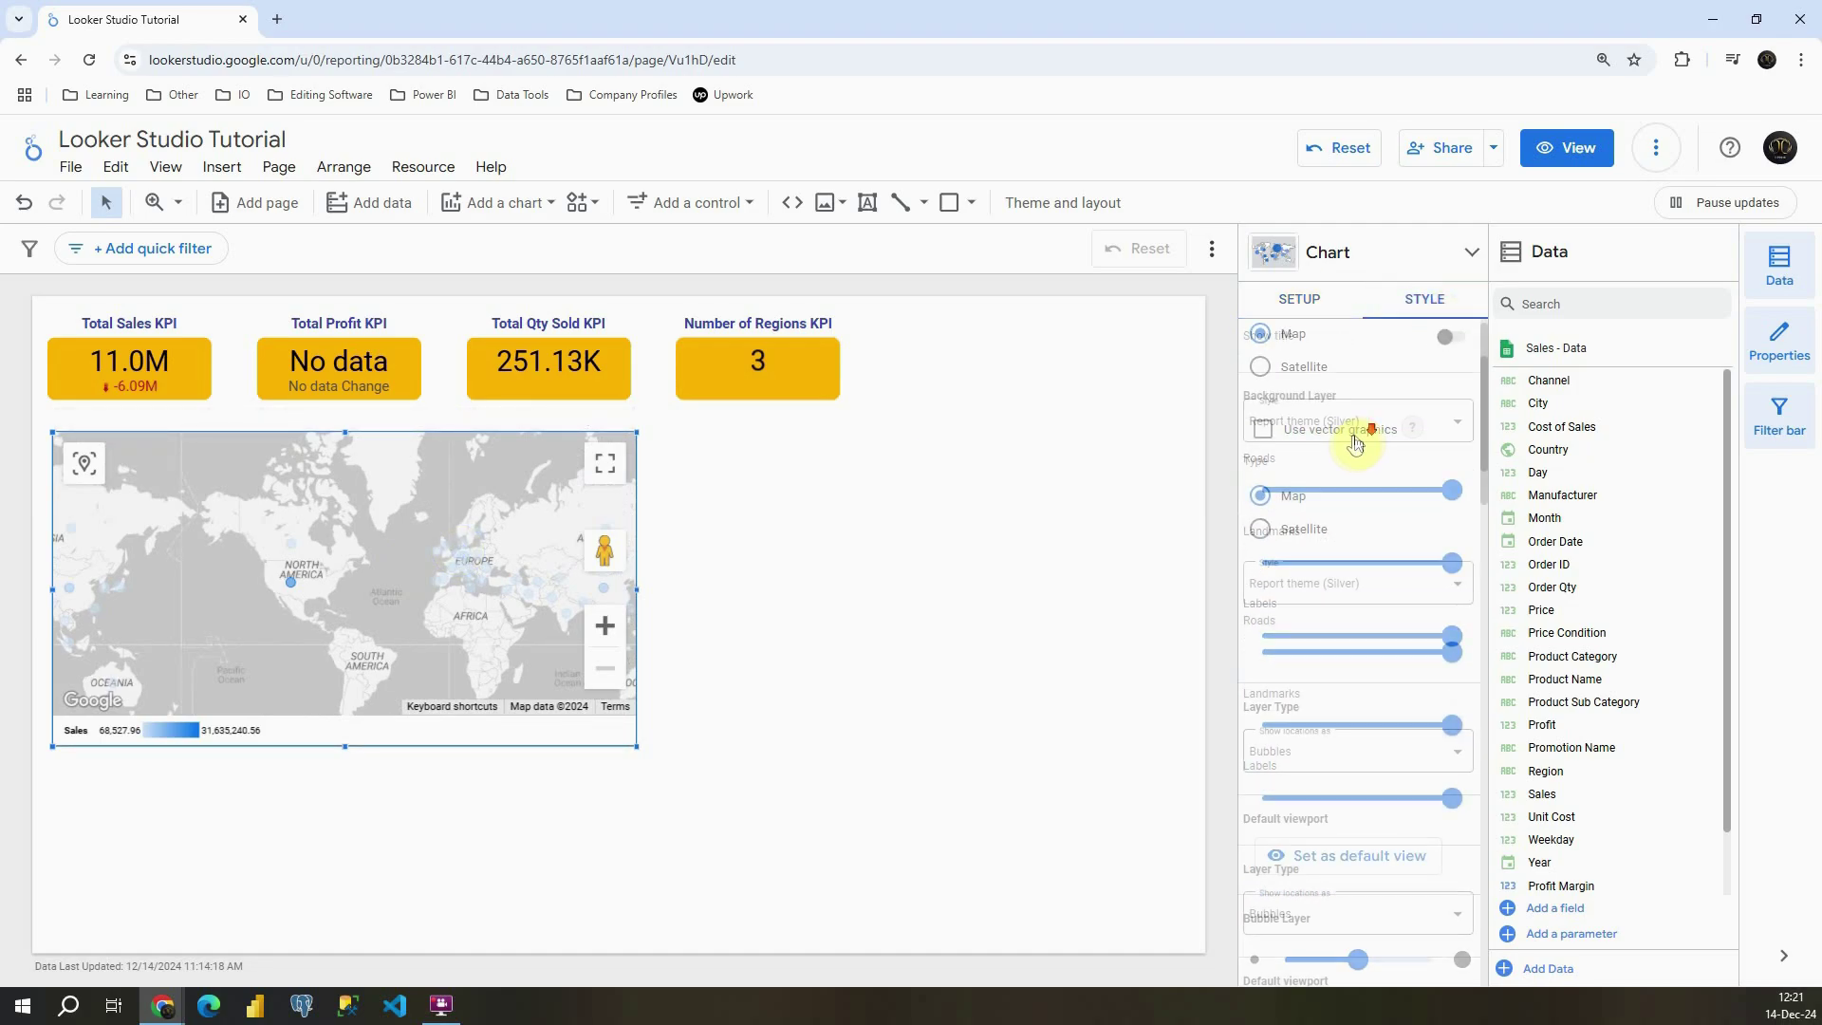
scroll(1355, 444, "down", 2)
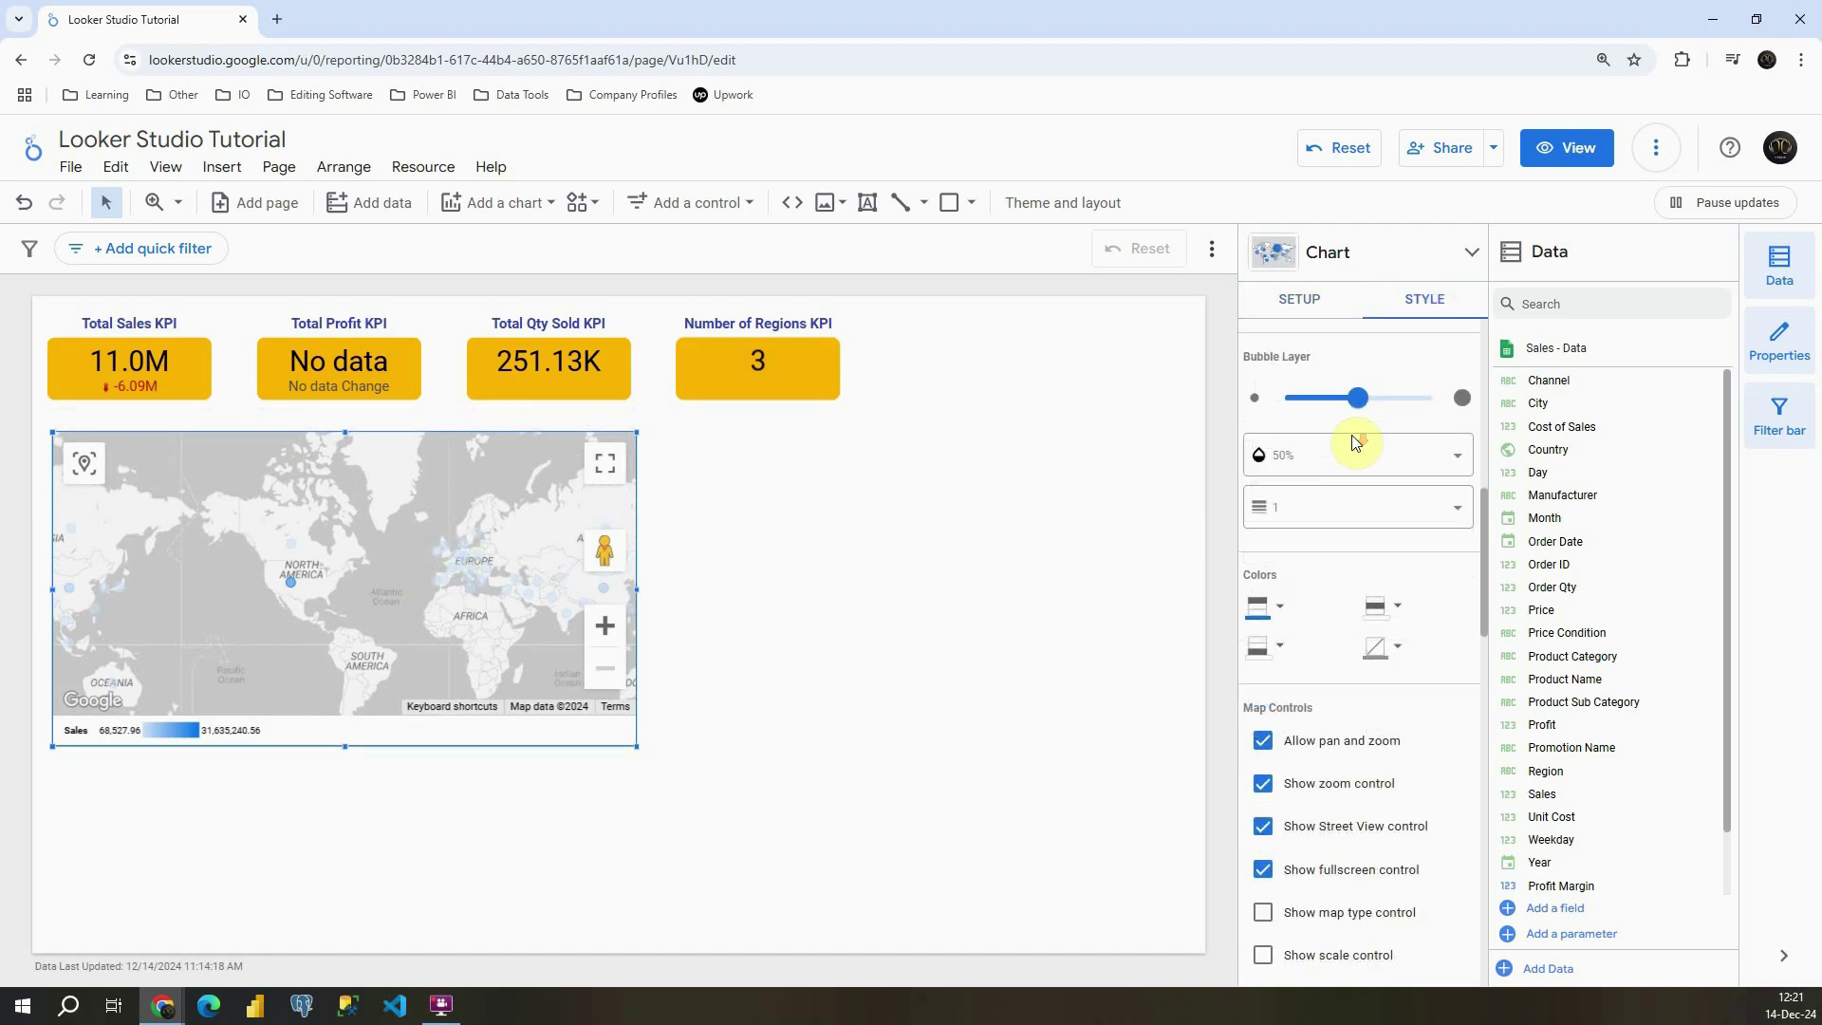
left_click(1280, 609)
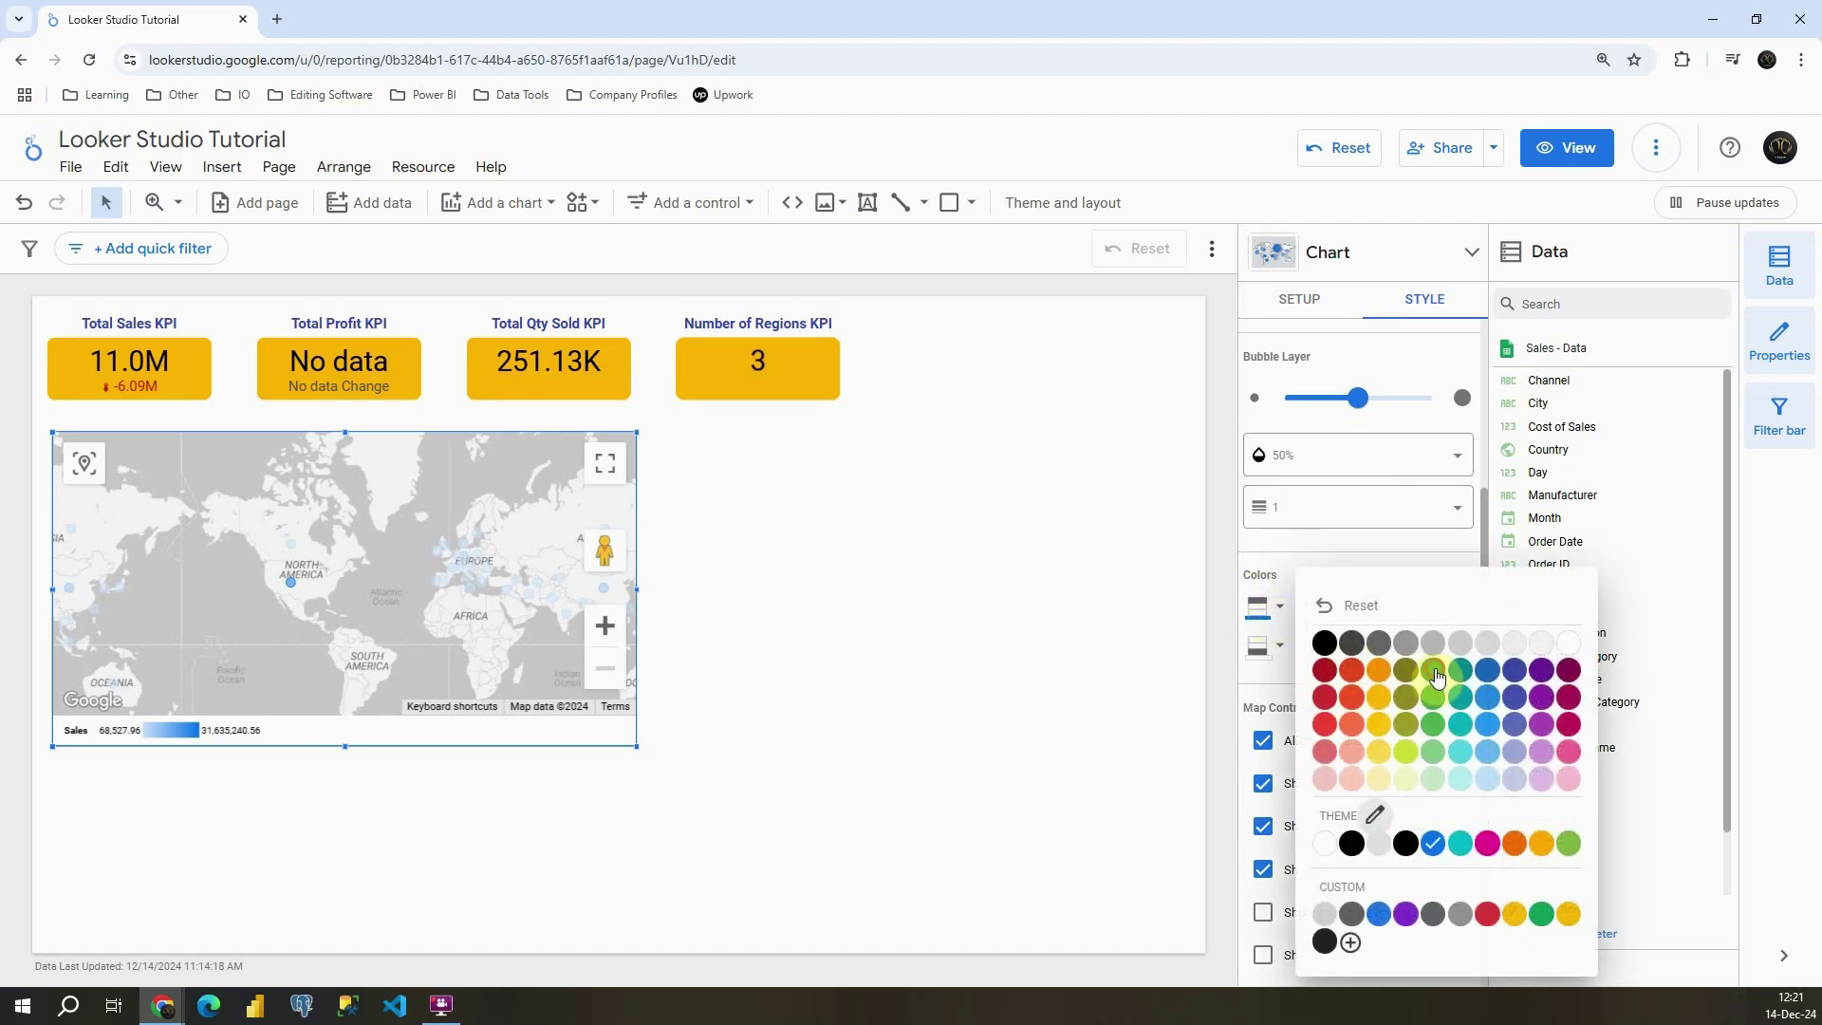
left_click(1432, 697)
left_click(1394, 609)
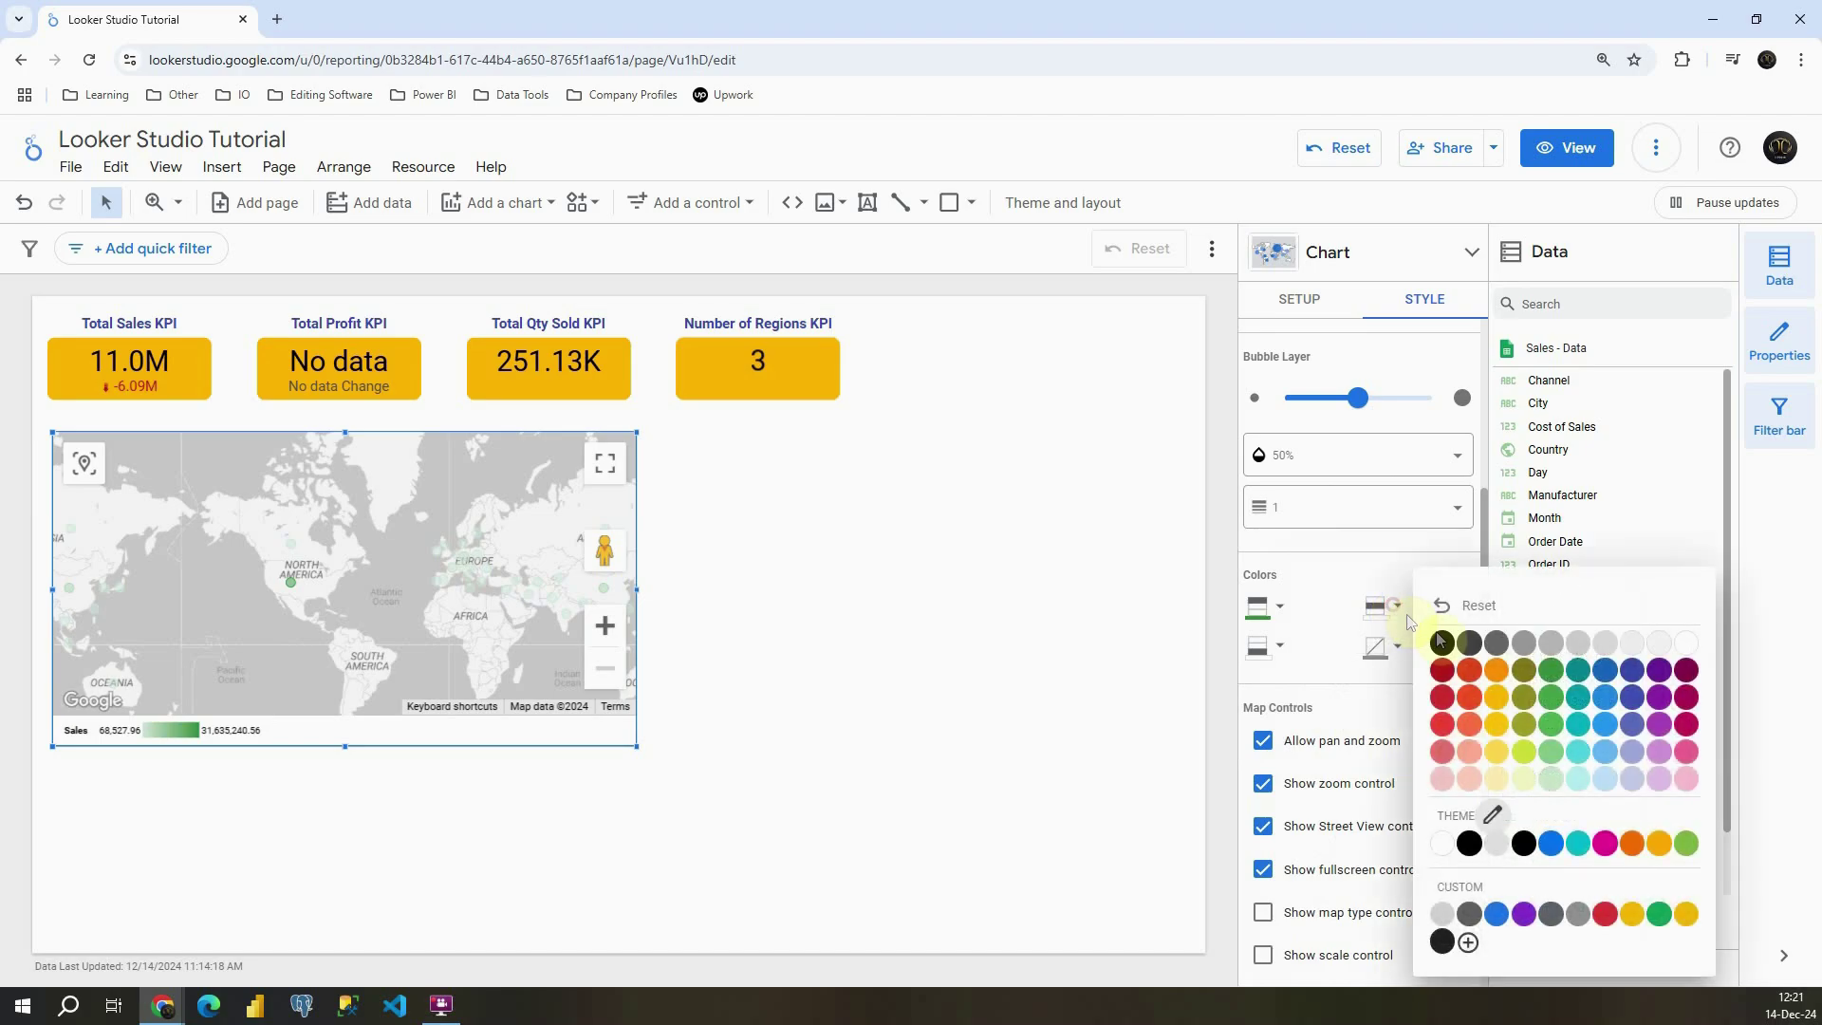
left_click(1498, 756)
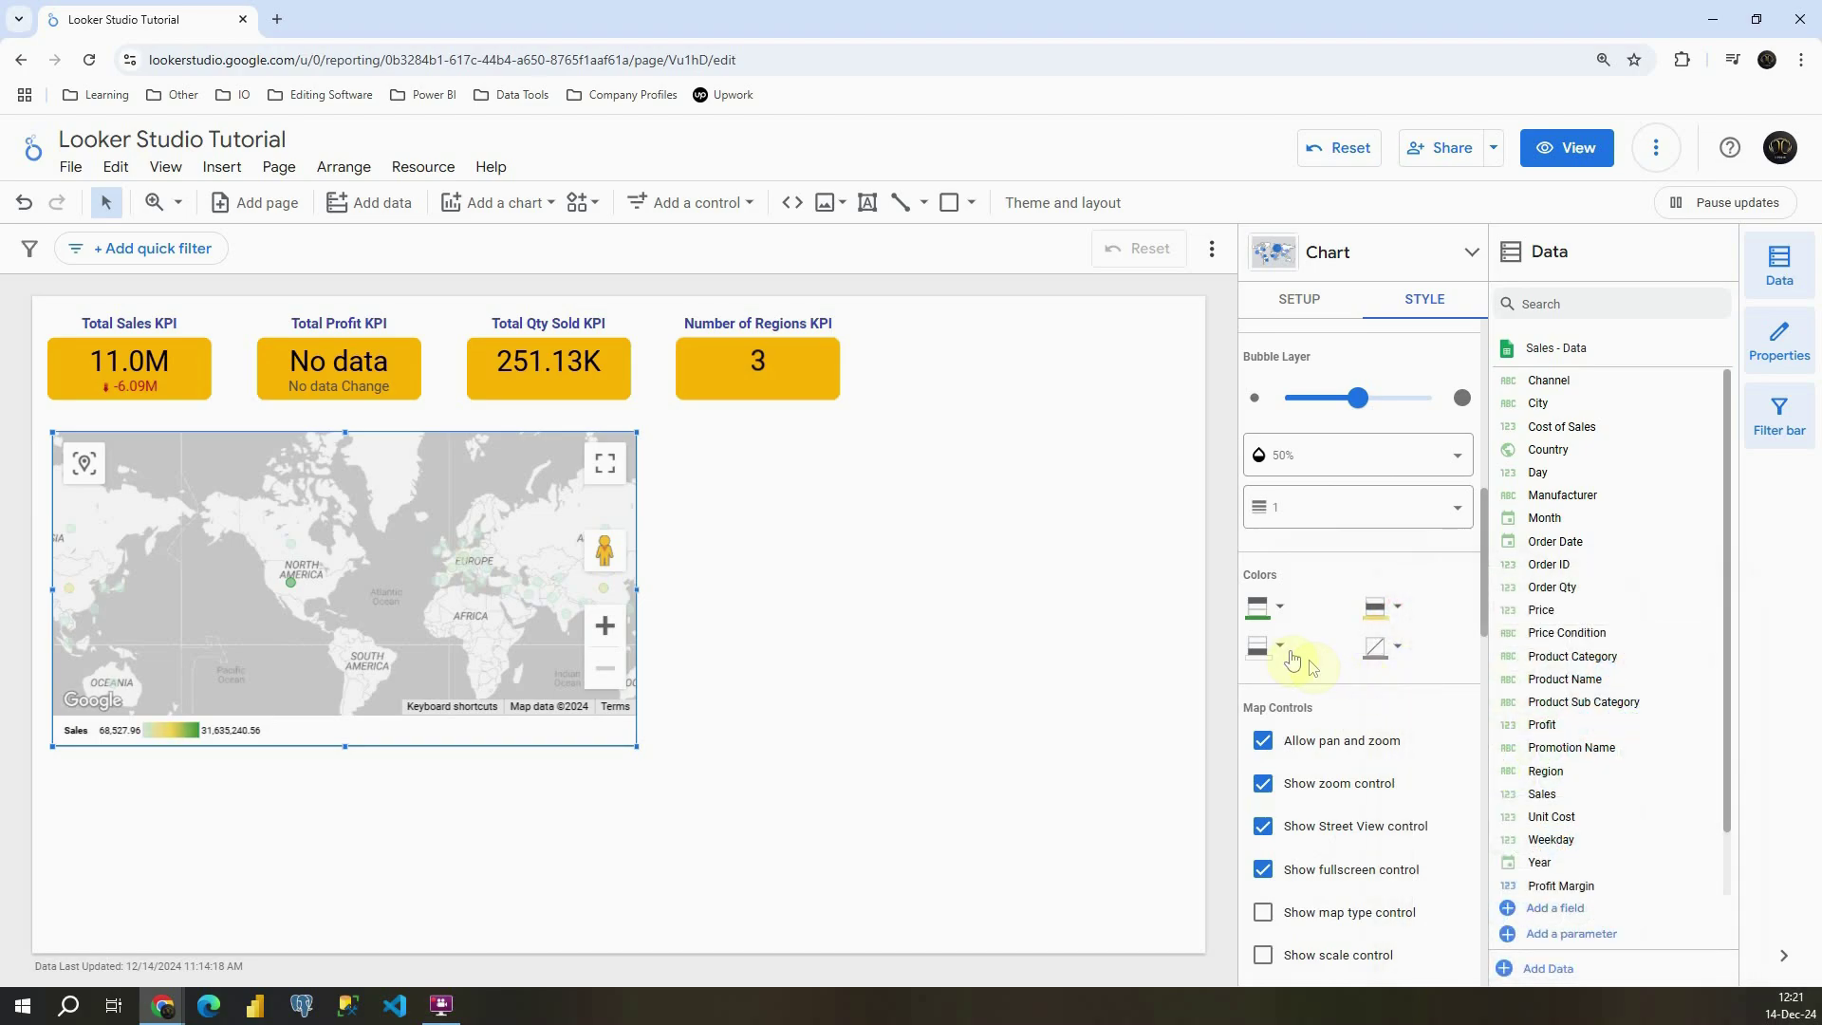
left_click(1276, 647)
left_click(1332, 675)
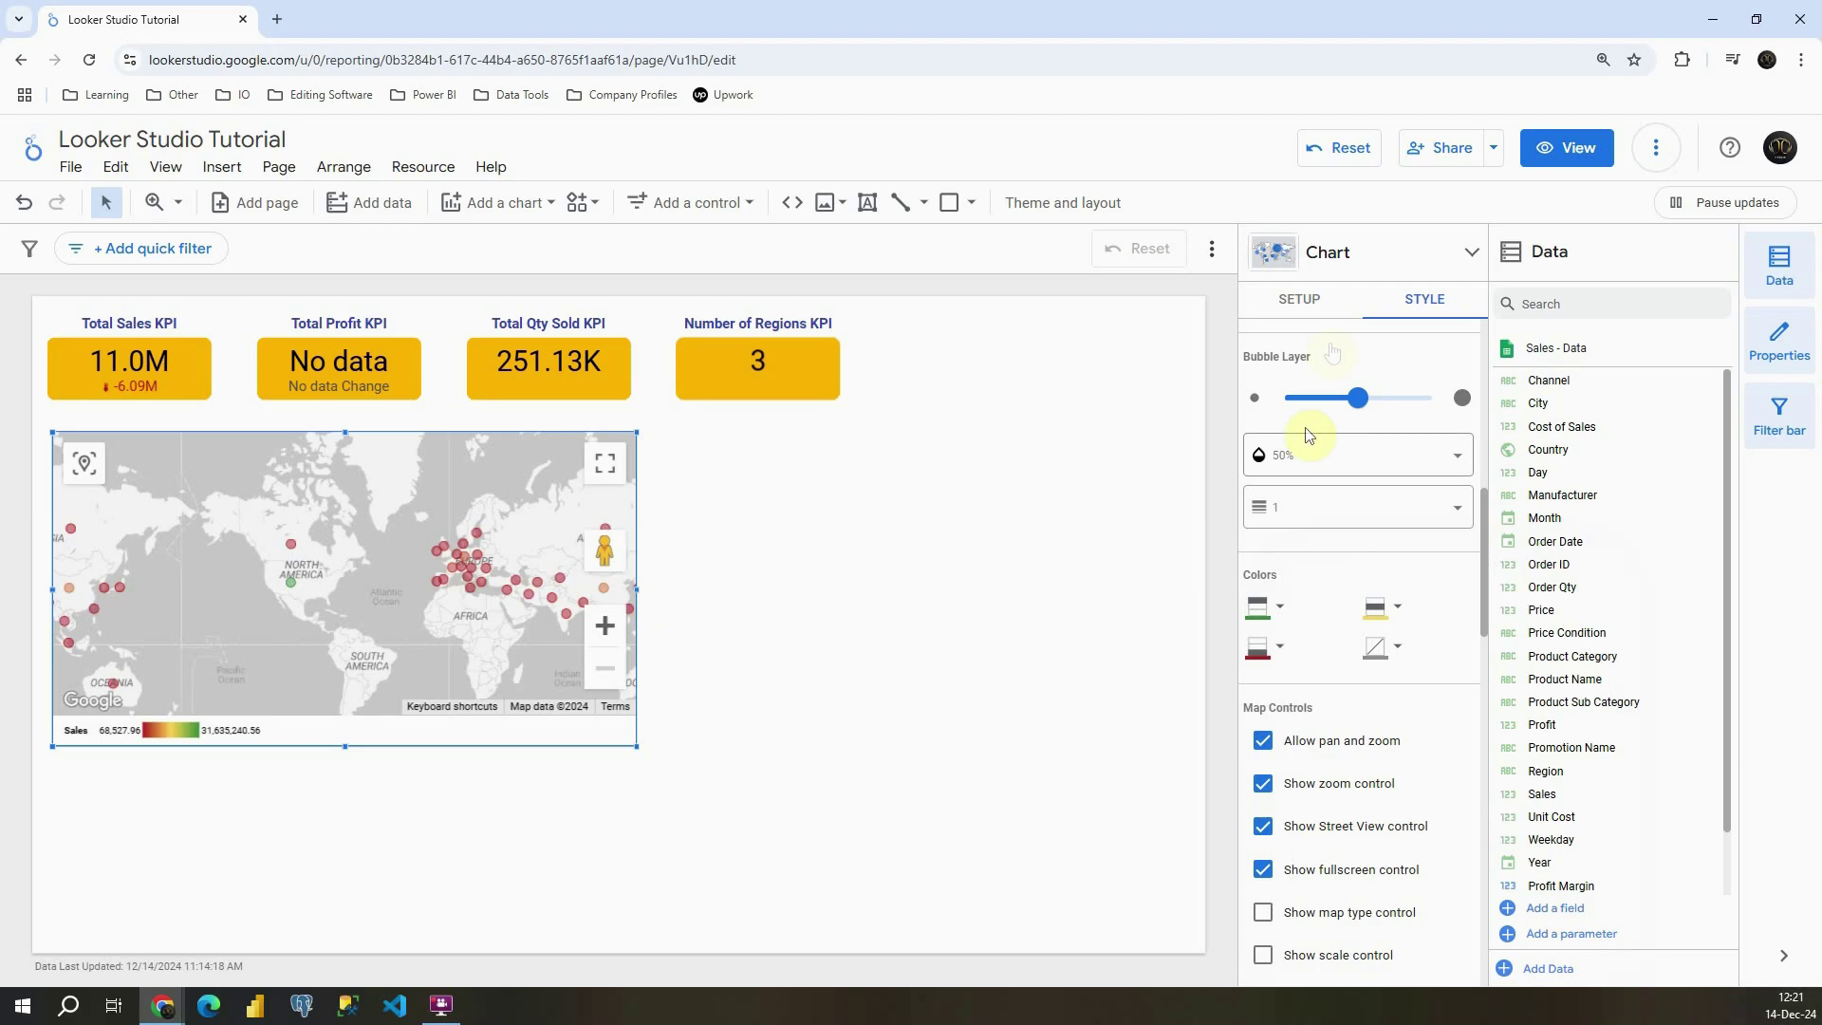
Add Sales back to Size so bubbles show Sales by both size and colour
left_click(1307, 313)
left_click(664, 556)
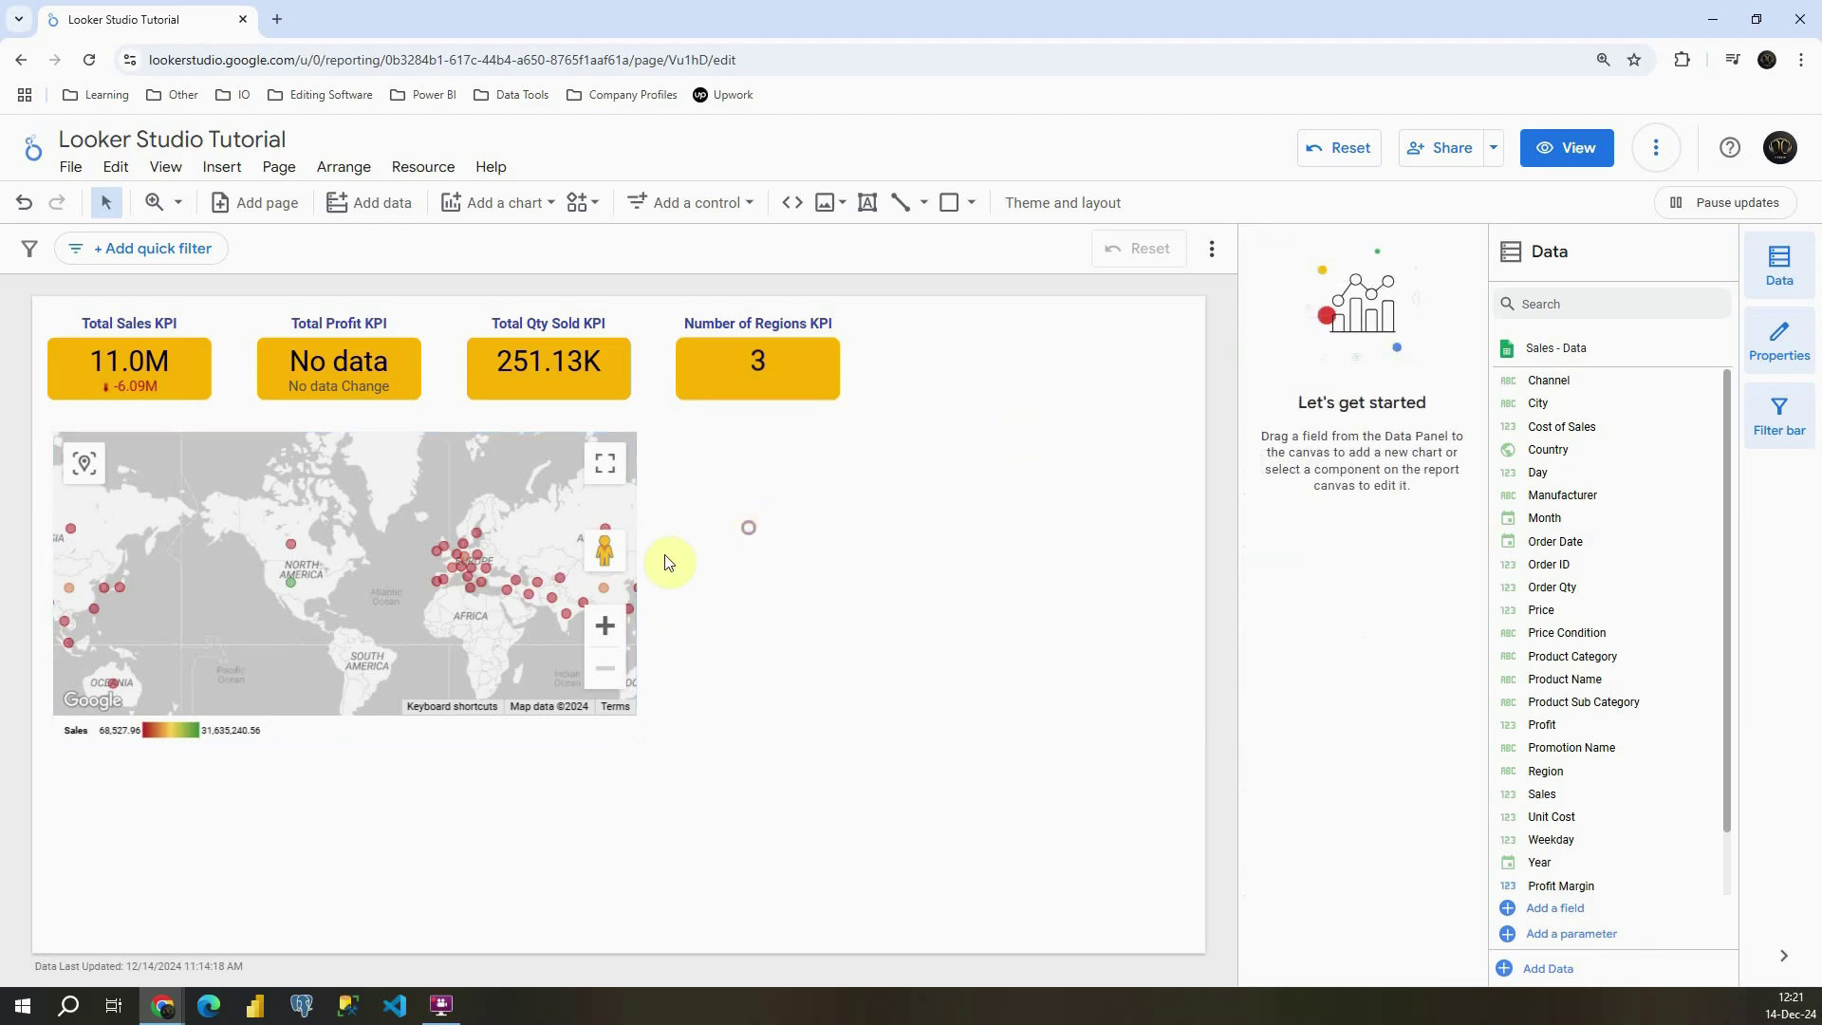
left_click(207, 564)
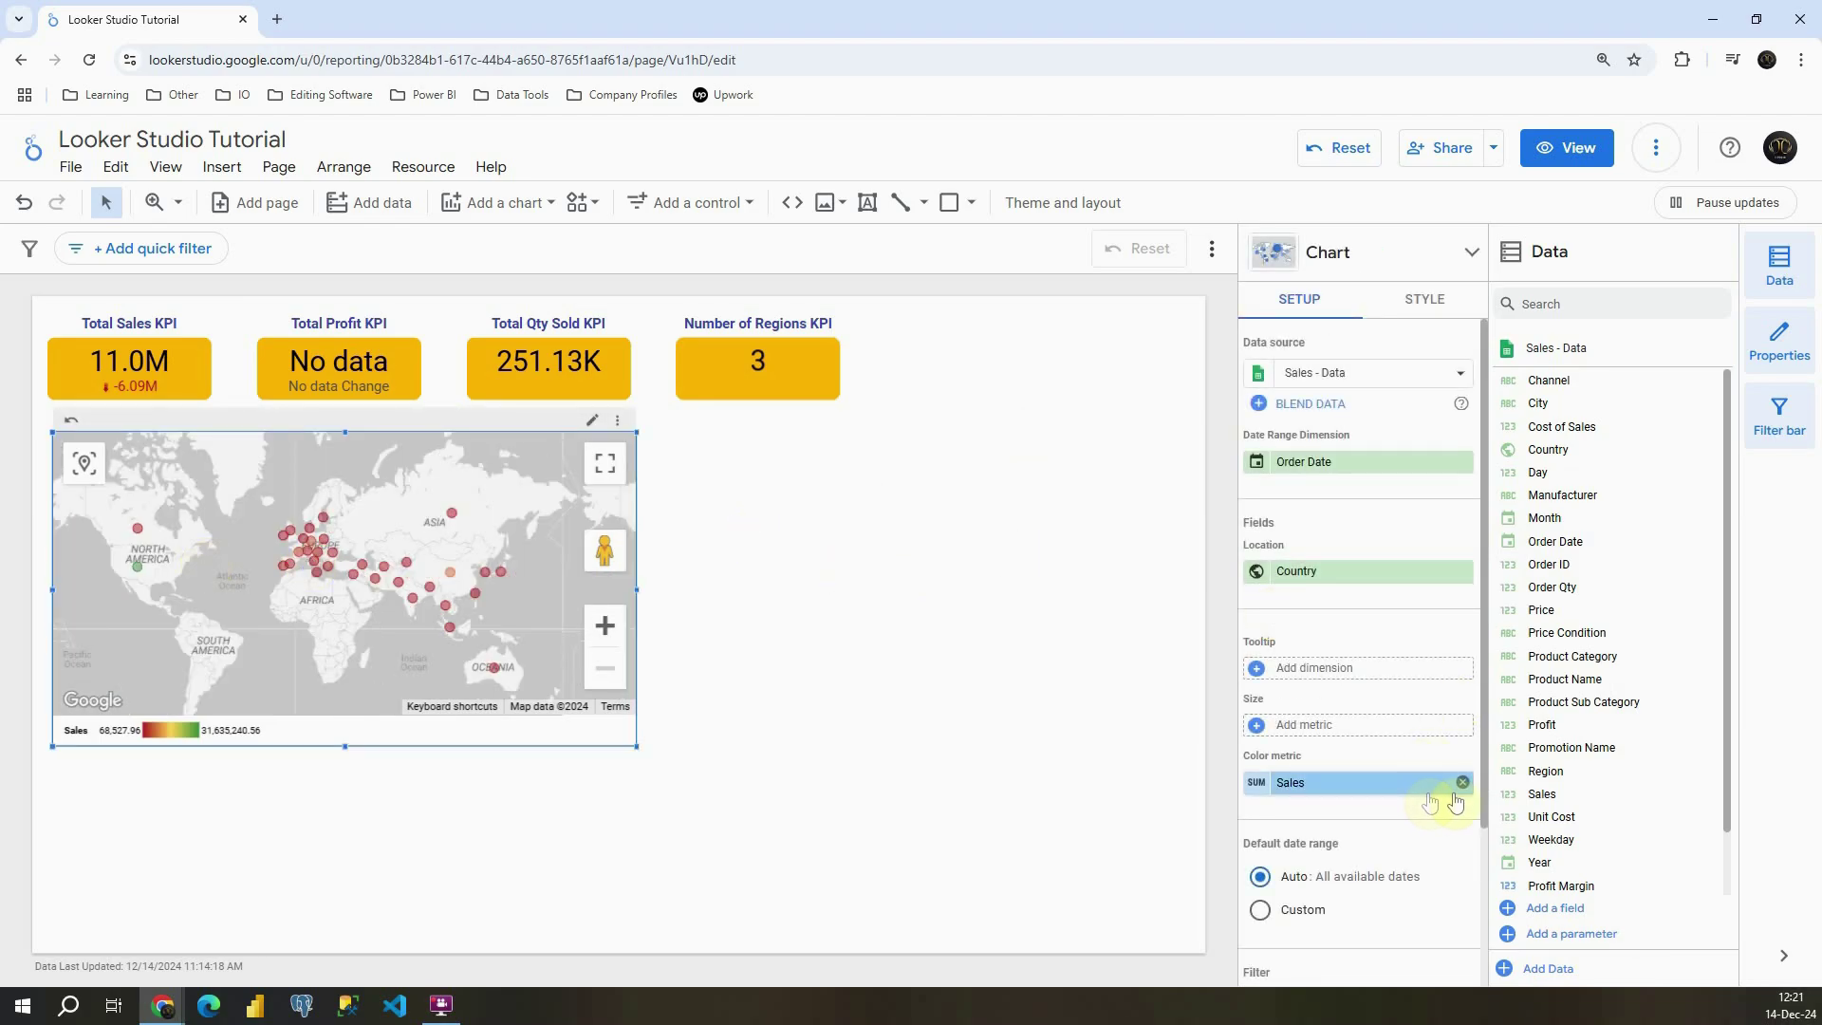
left_click_drag(1542, 794, 1329, 736)
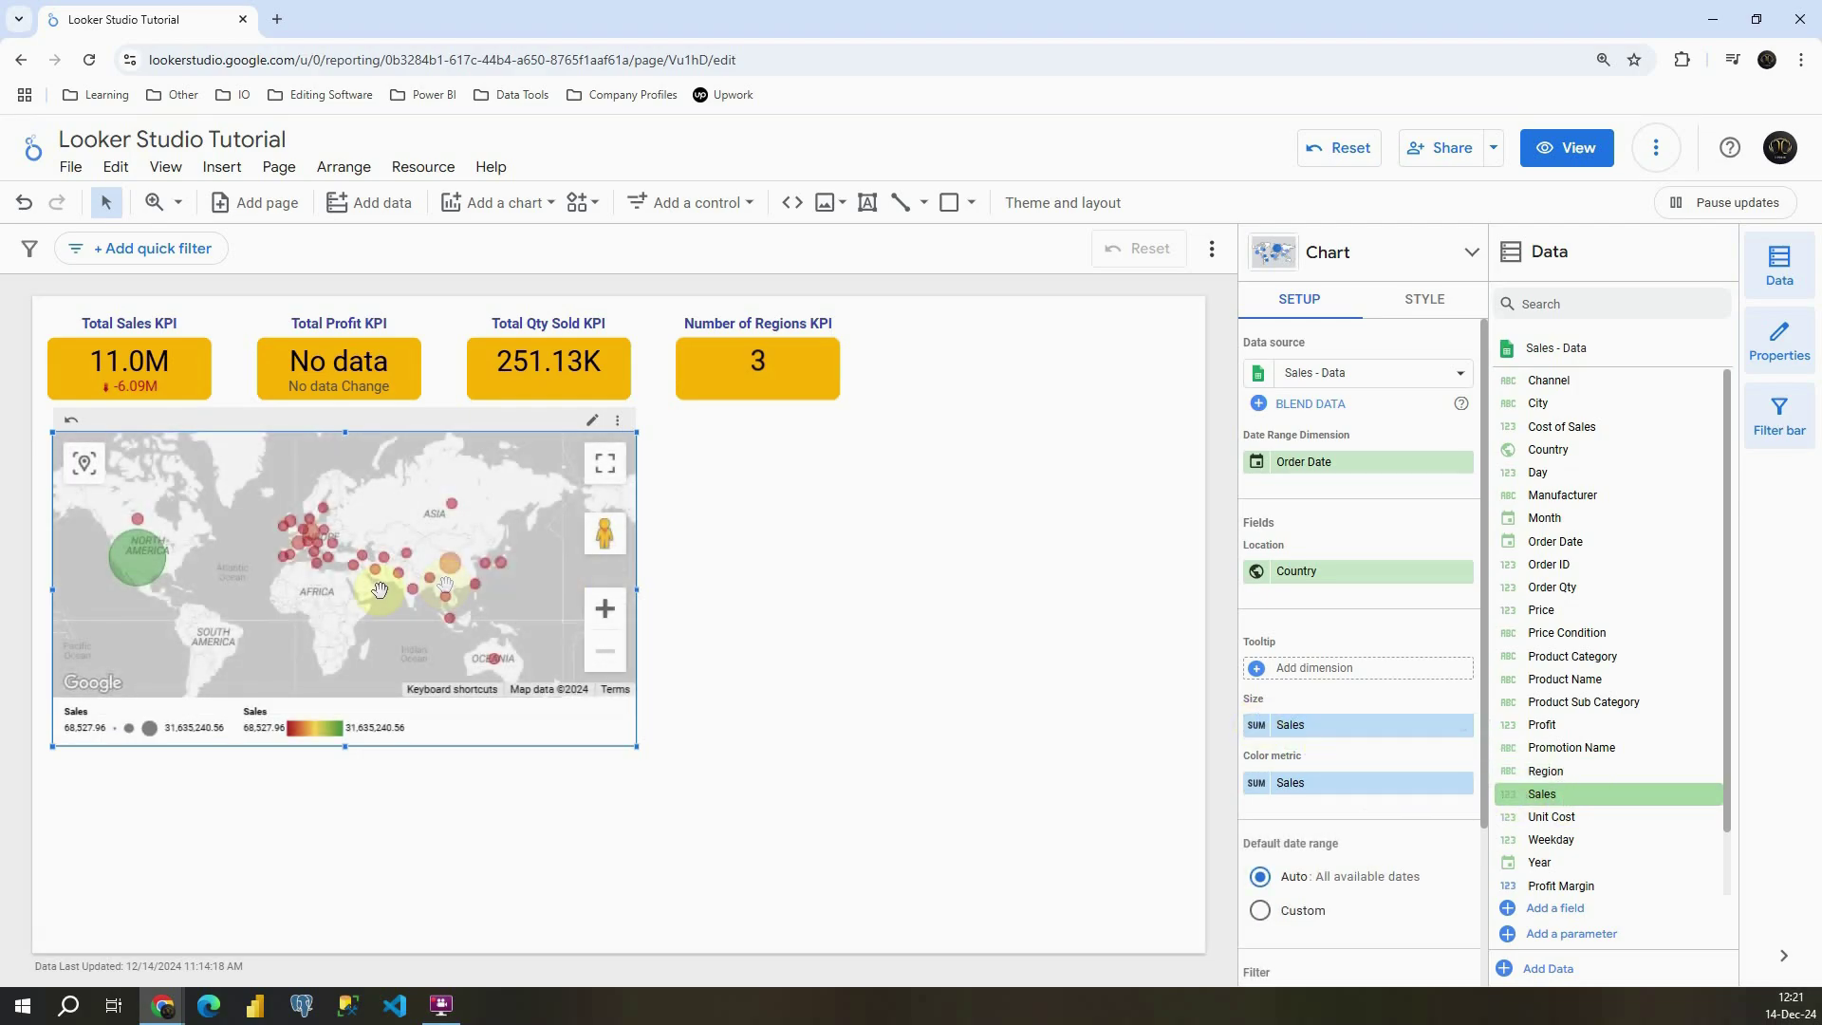
mouse_move(129, 568)
scroll(1373, 764, "down", 3)
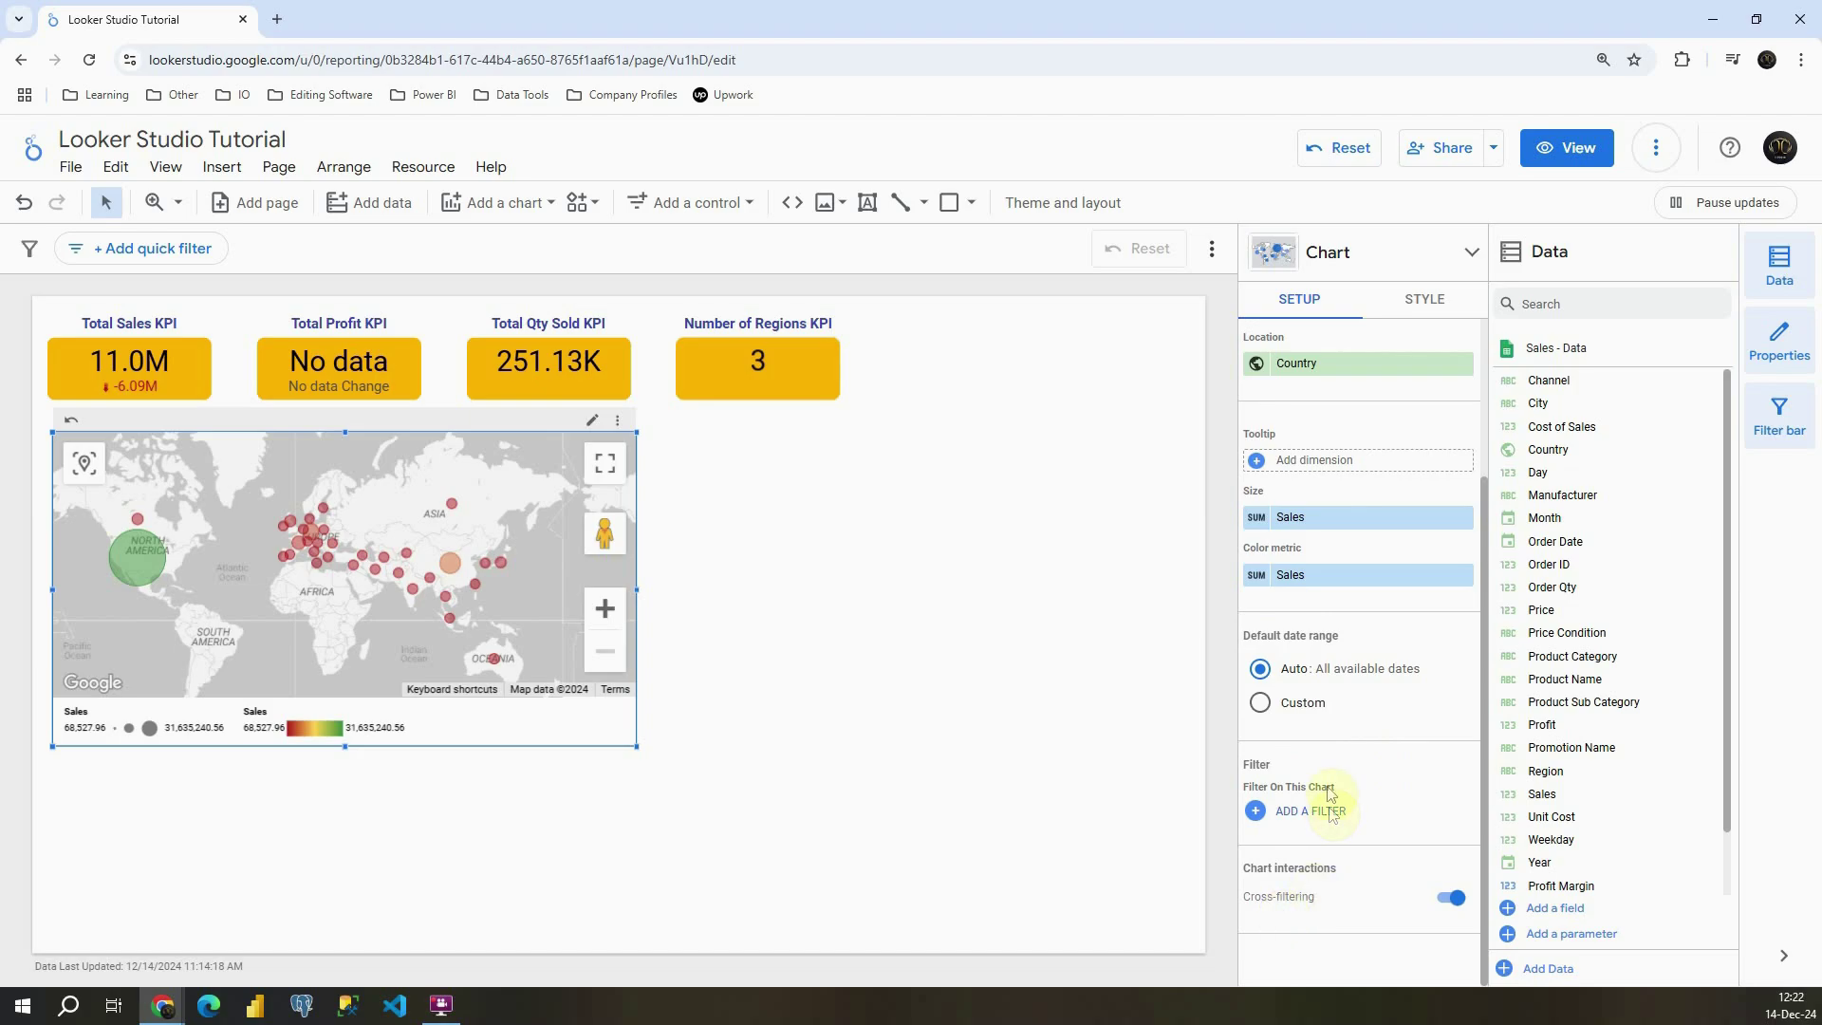
scroll(1331, 801, "up", 3)
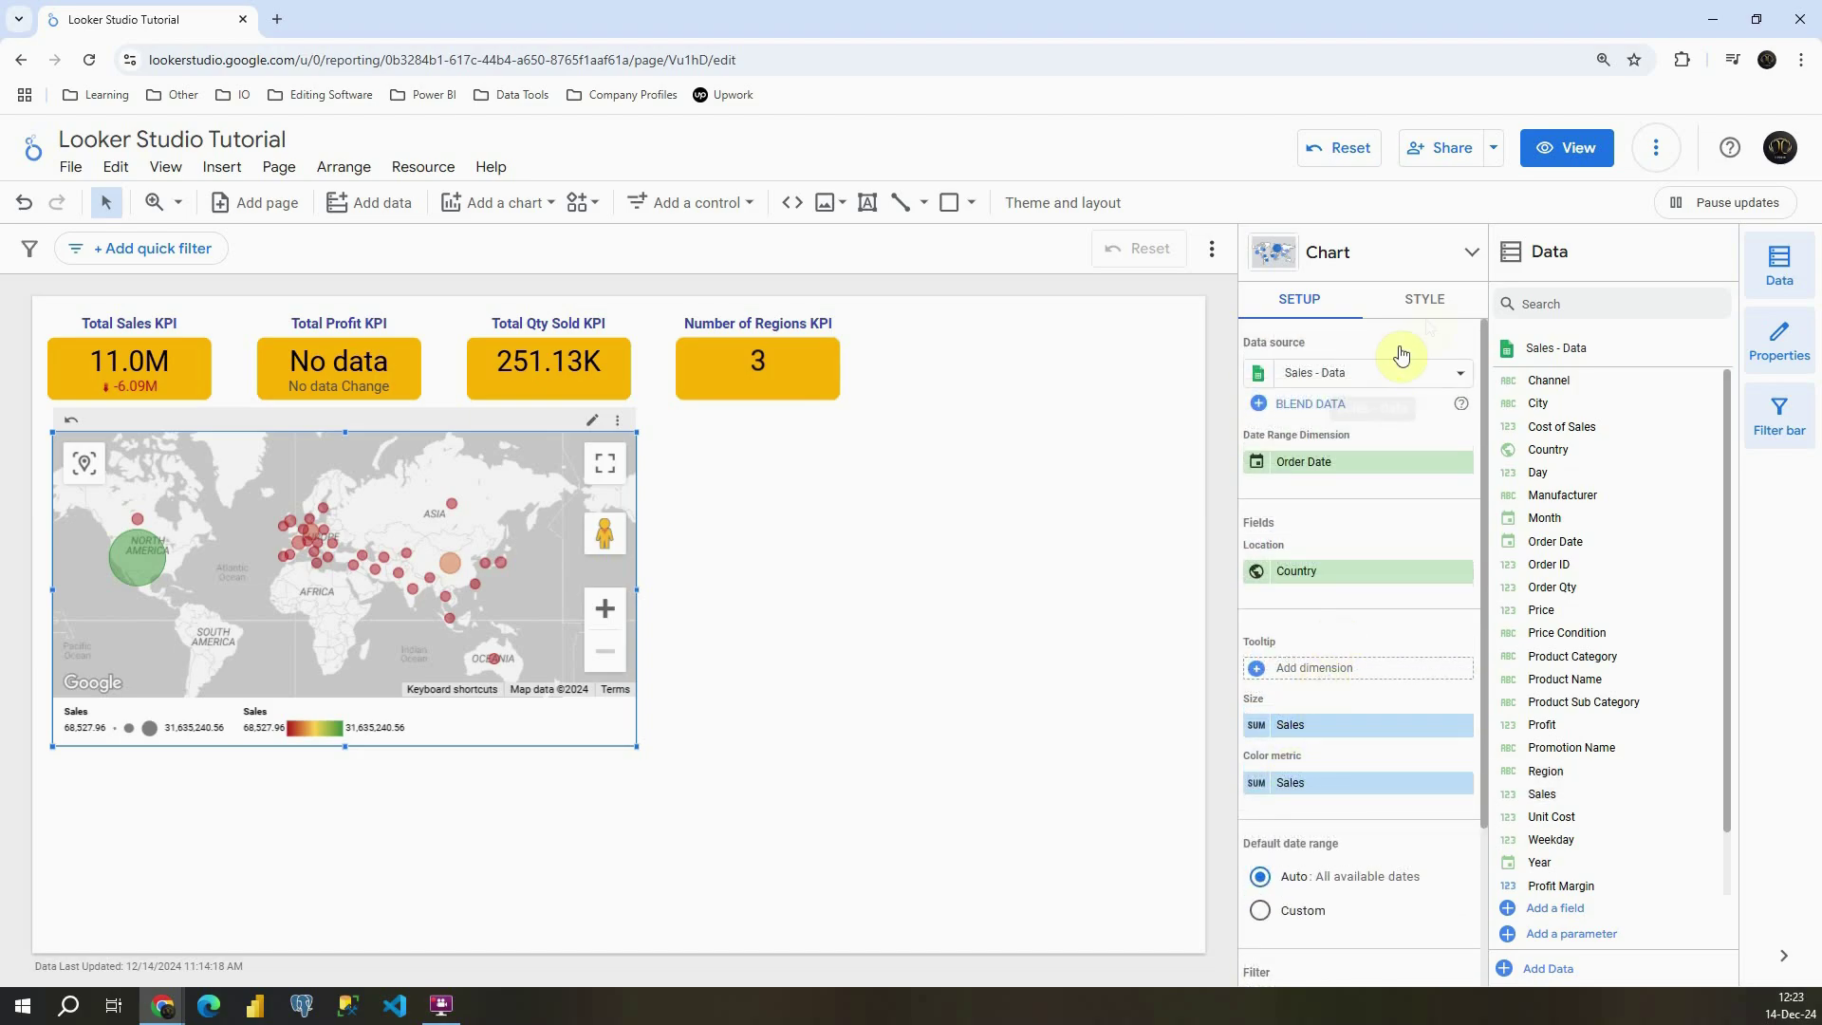
left_click(1442, 302)
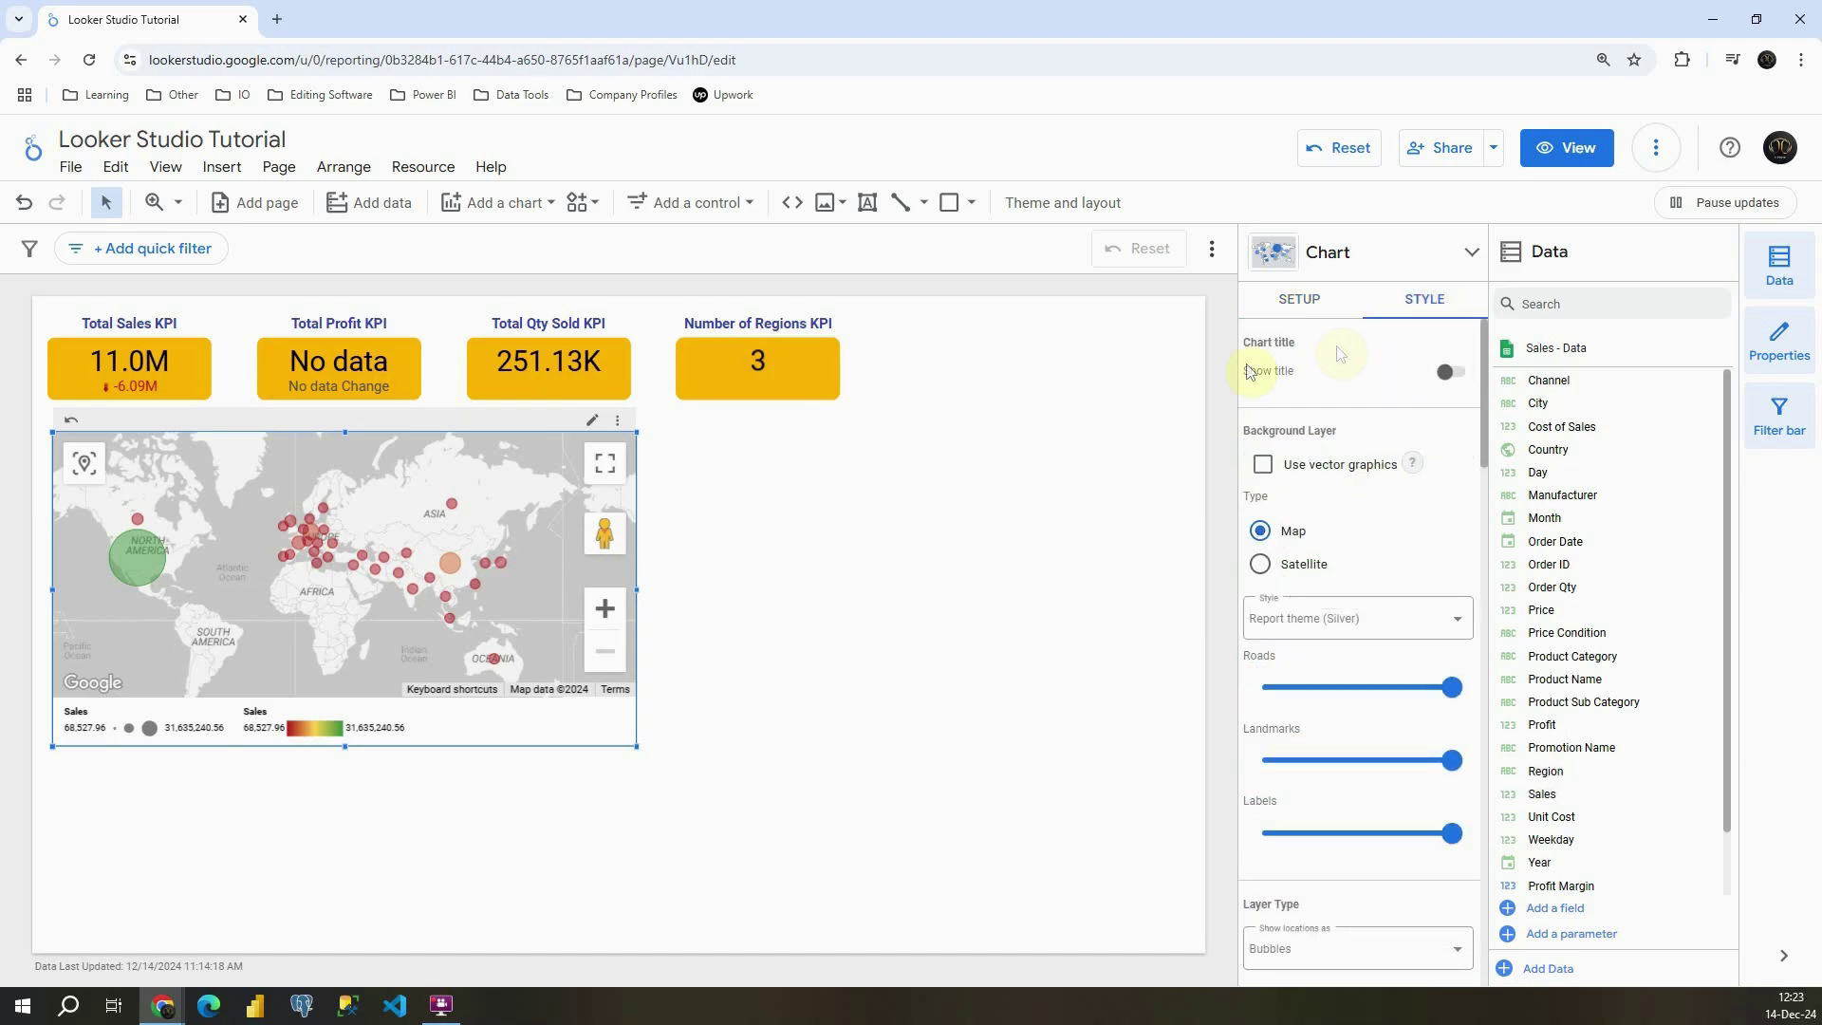
Switch the map background to Satellite and cross-filter the report to Switzerland
scroll(1338, 408, "down", 1)
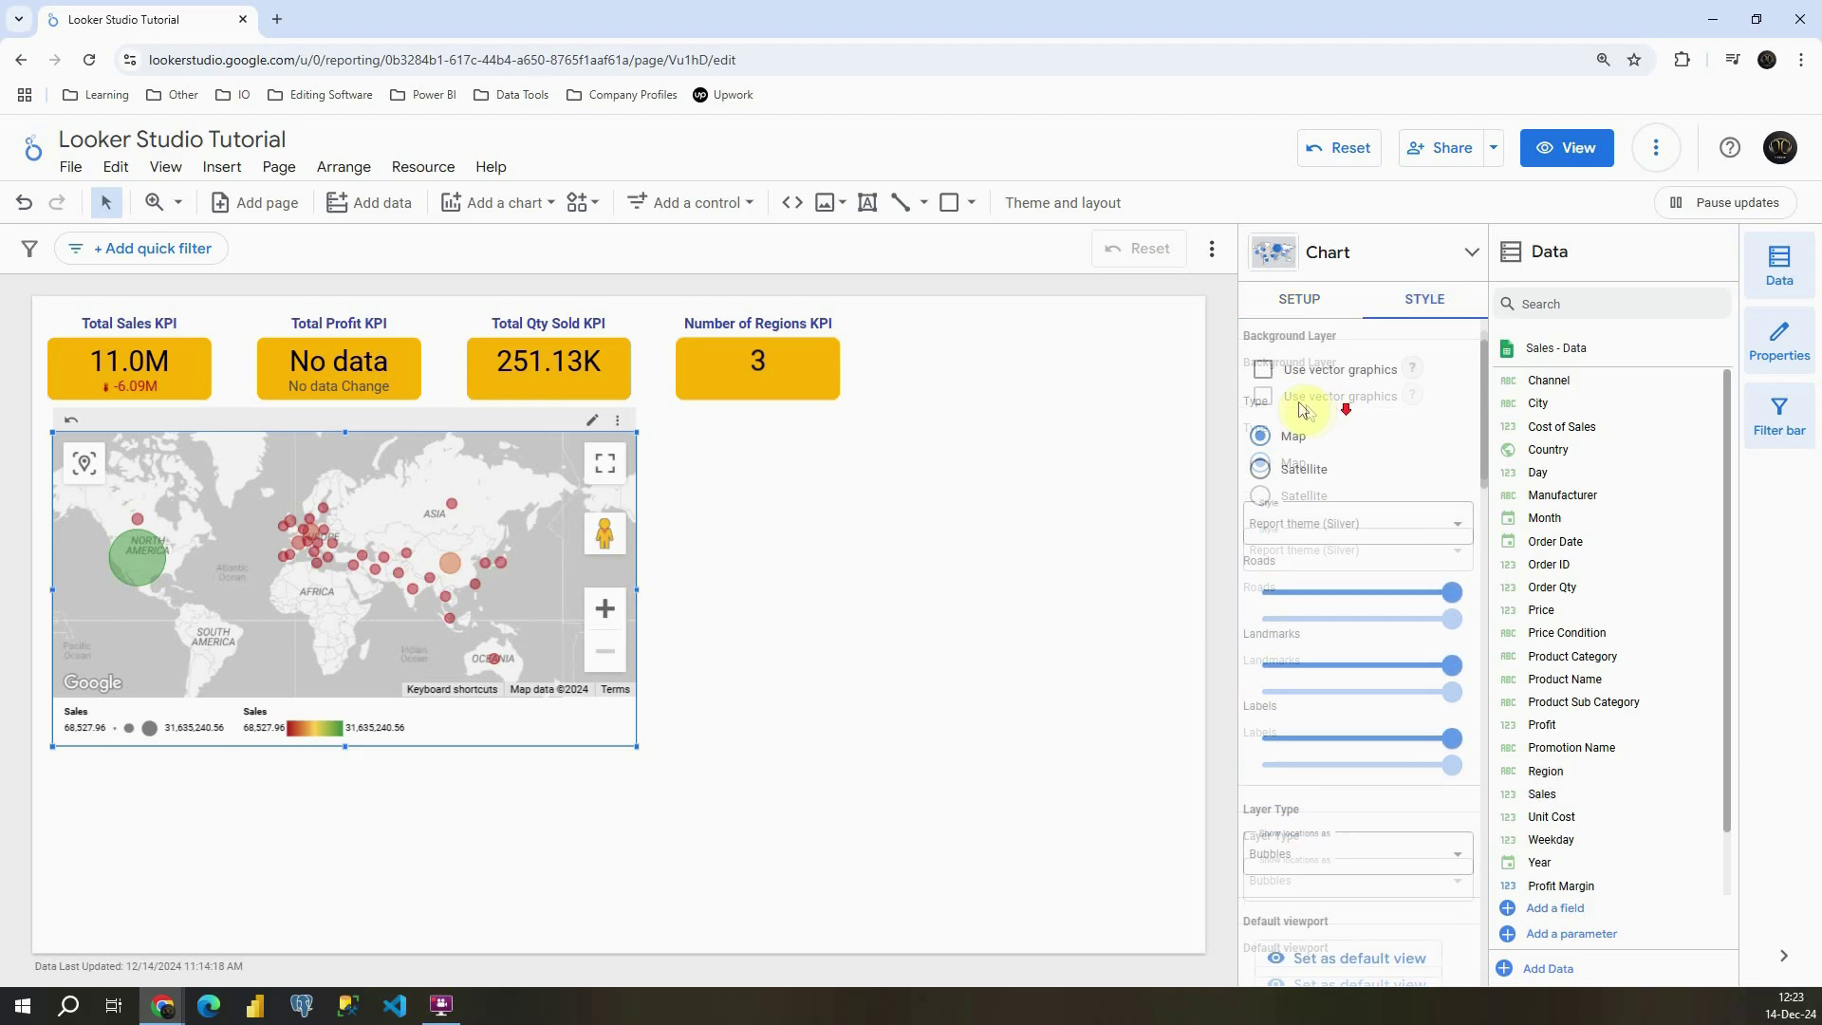
left_click(1261, 471)
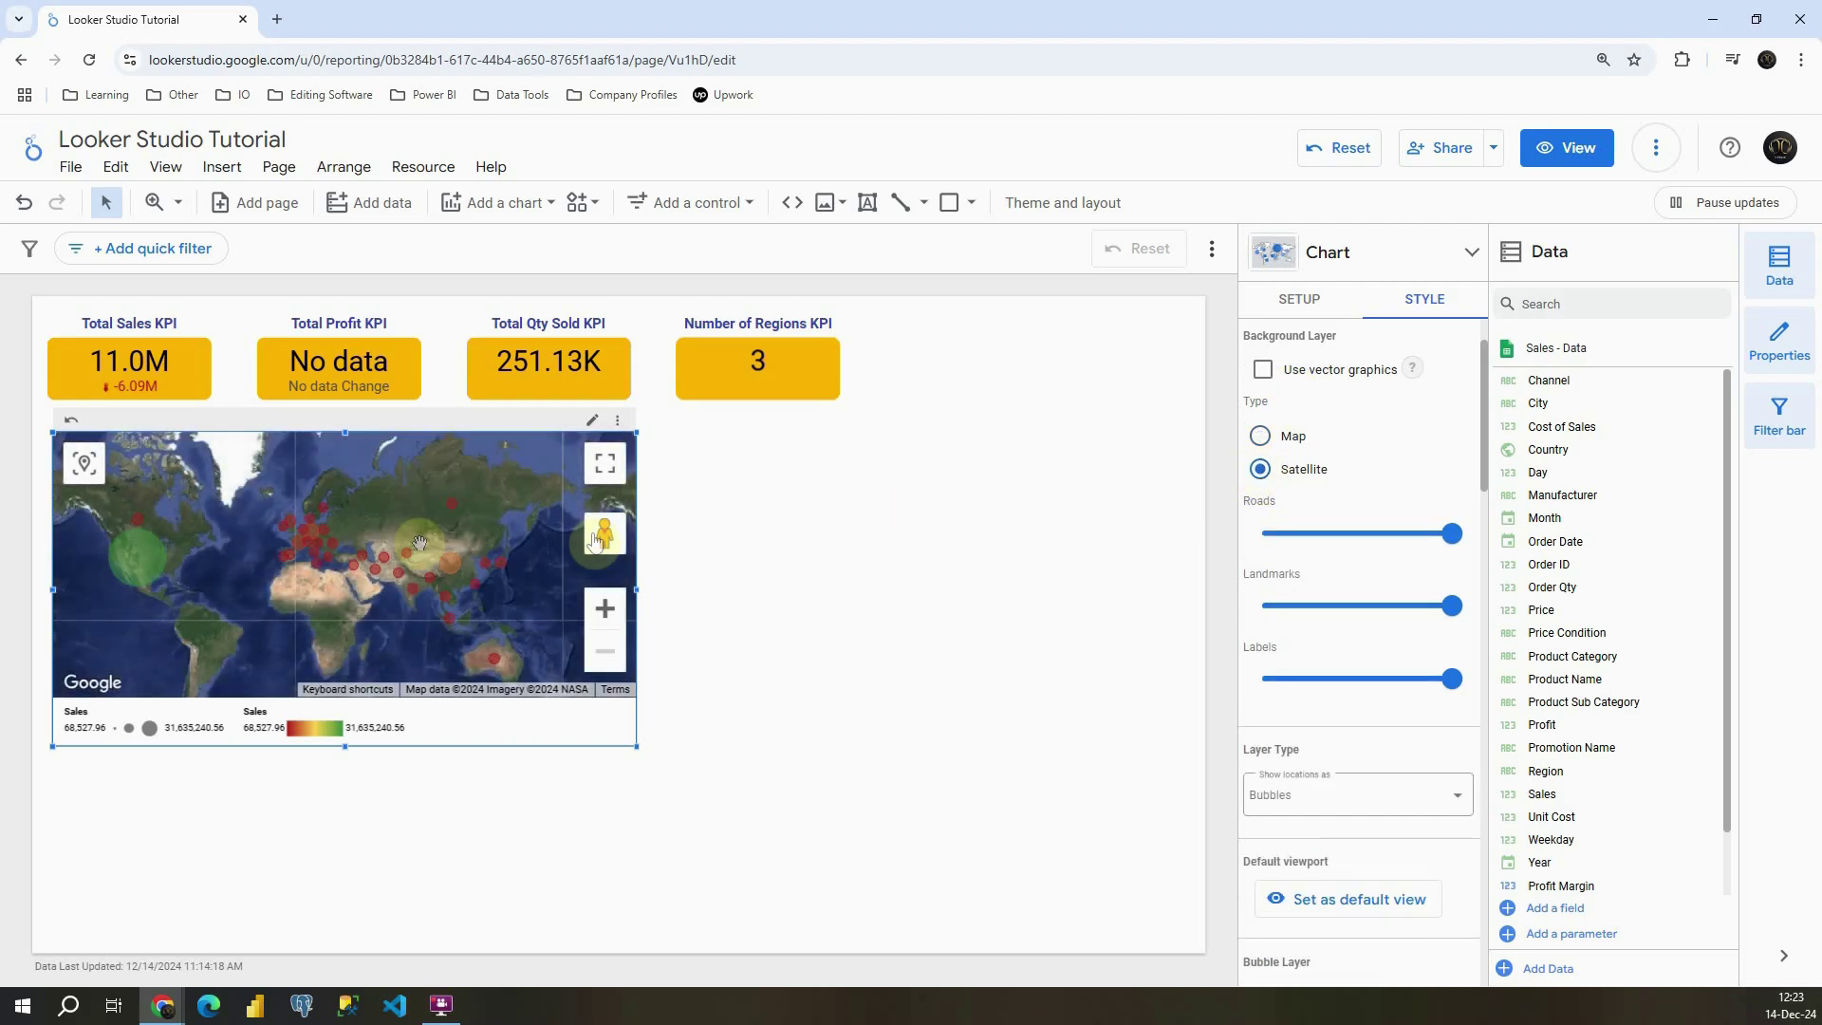
scroll(315, 545, "up", 3)
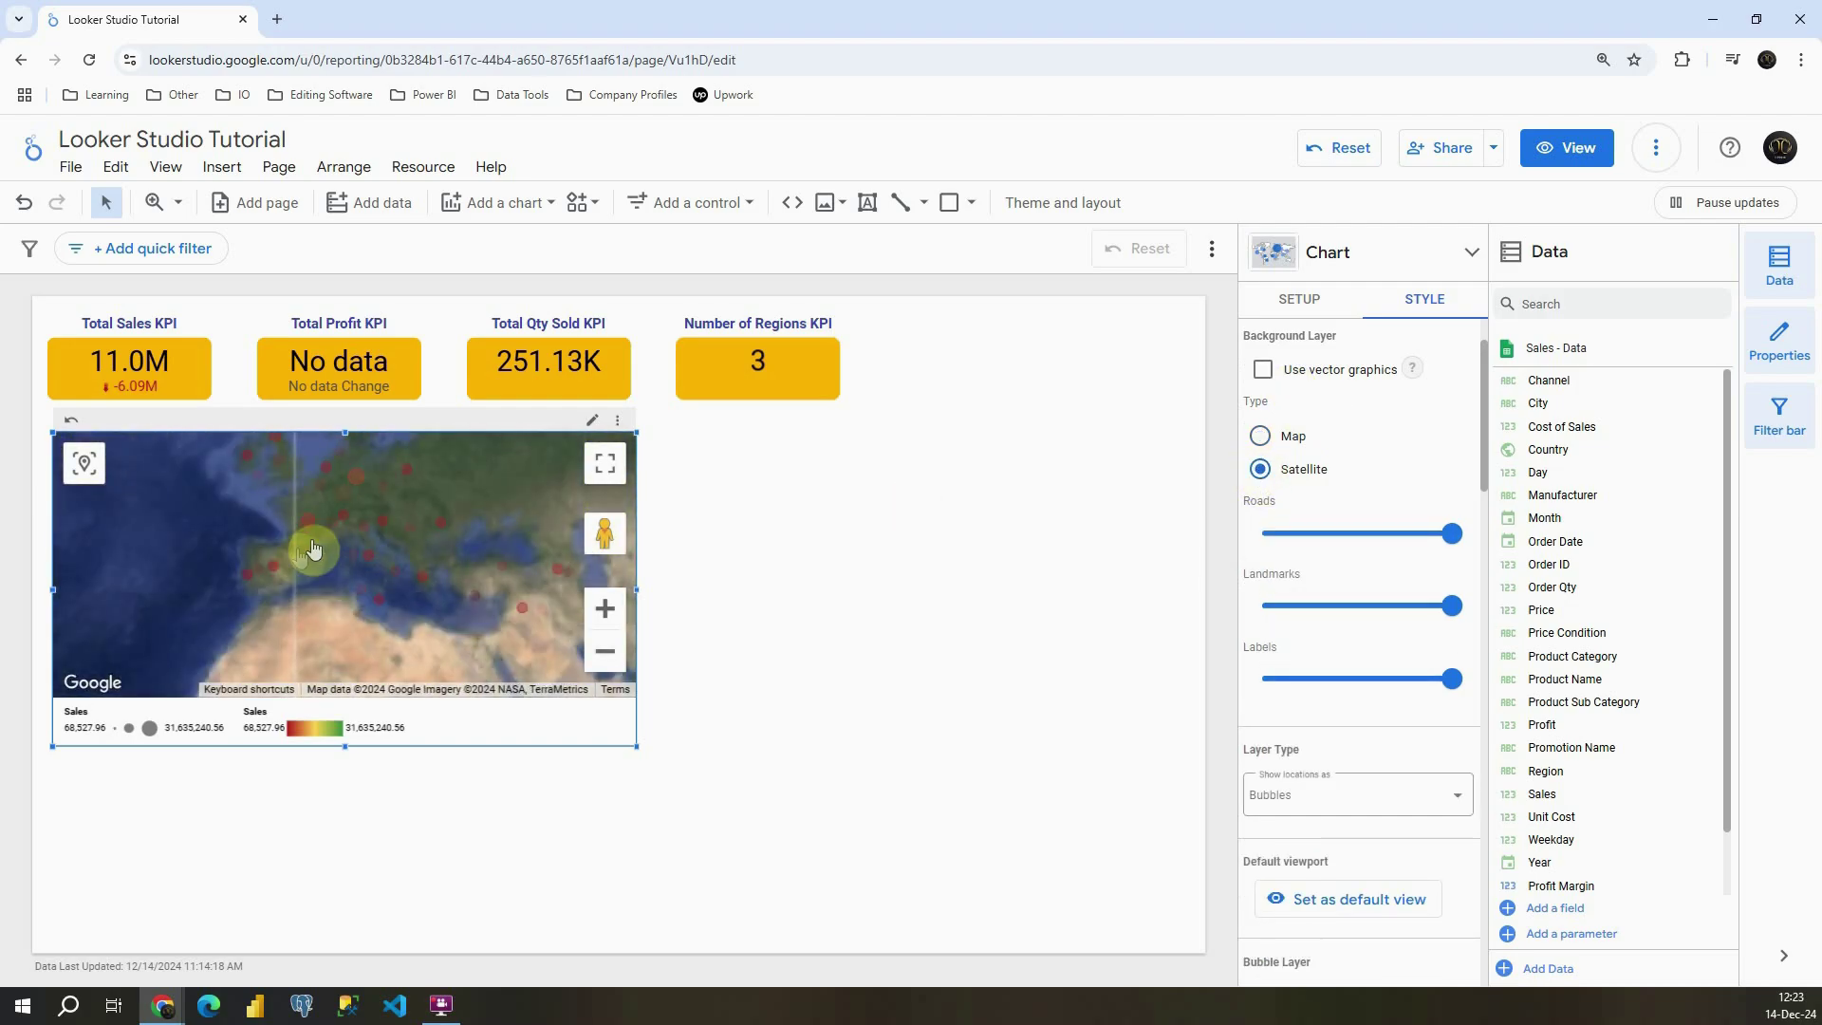
scroll(318, 546, "up", 4)
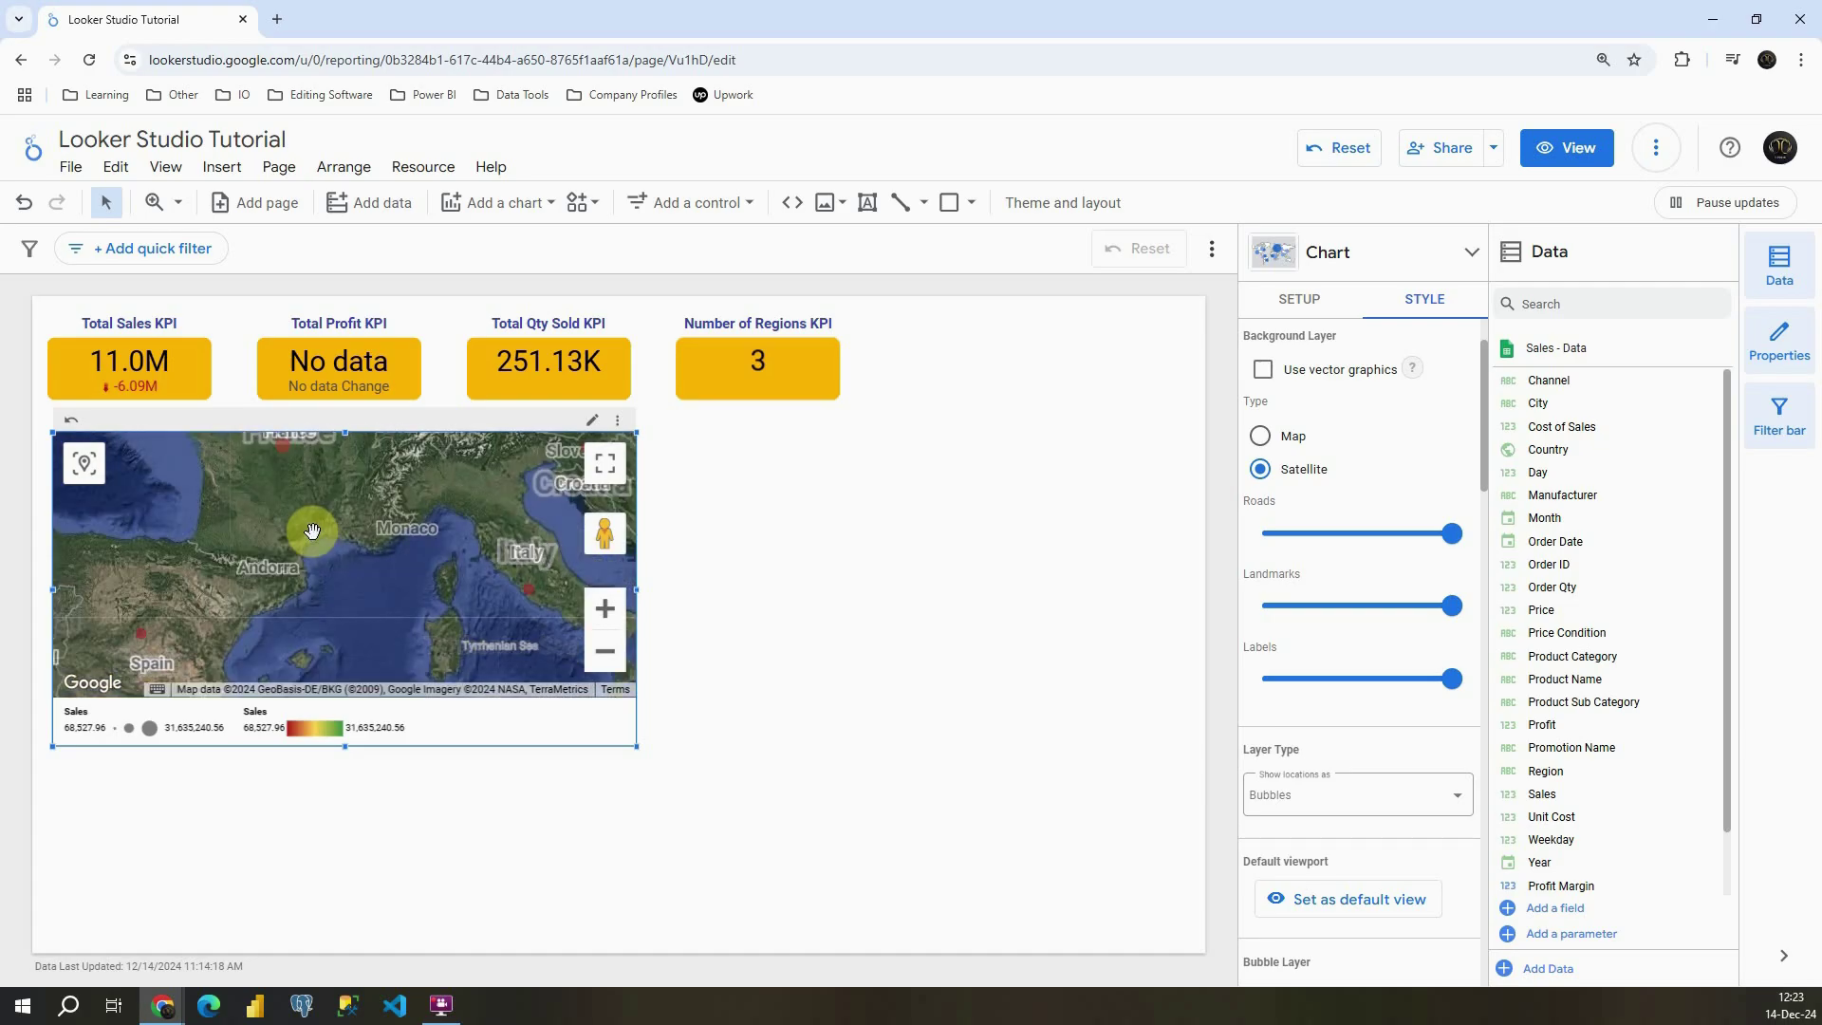
scroll(302, 528, "up", 3)
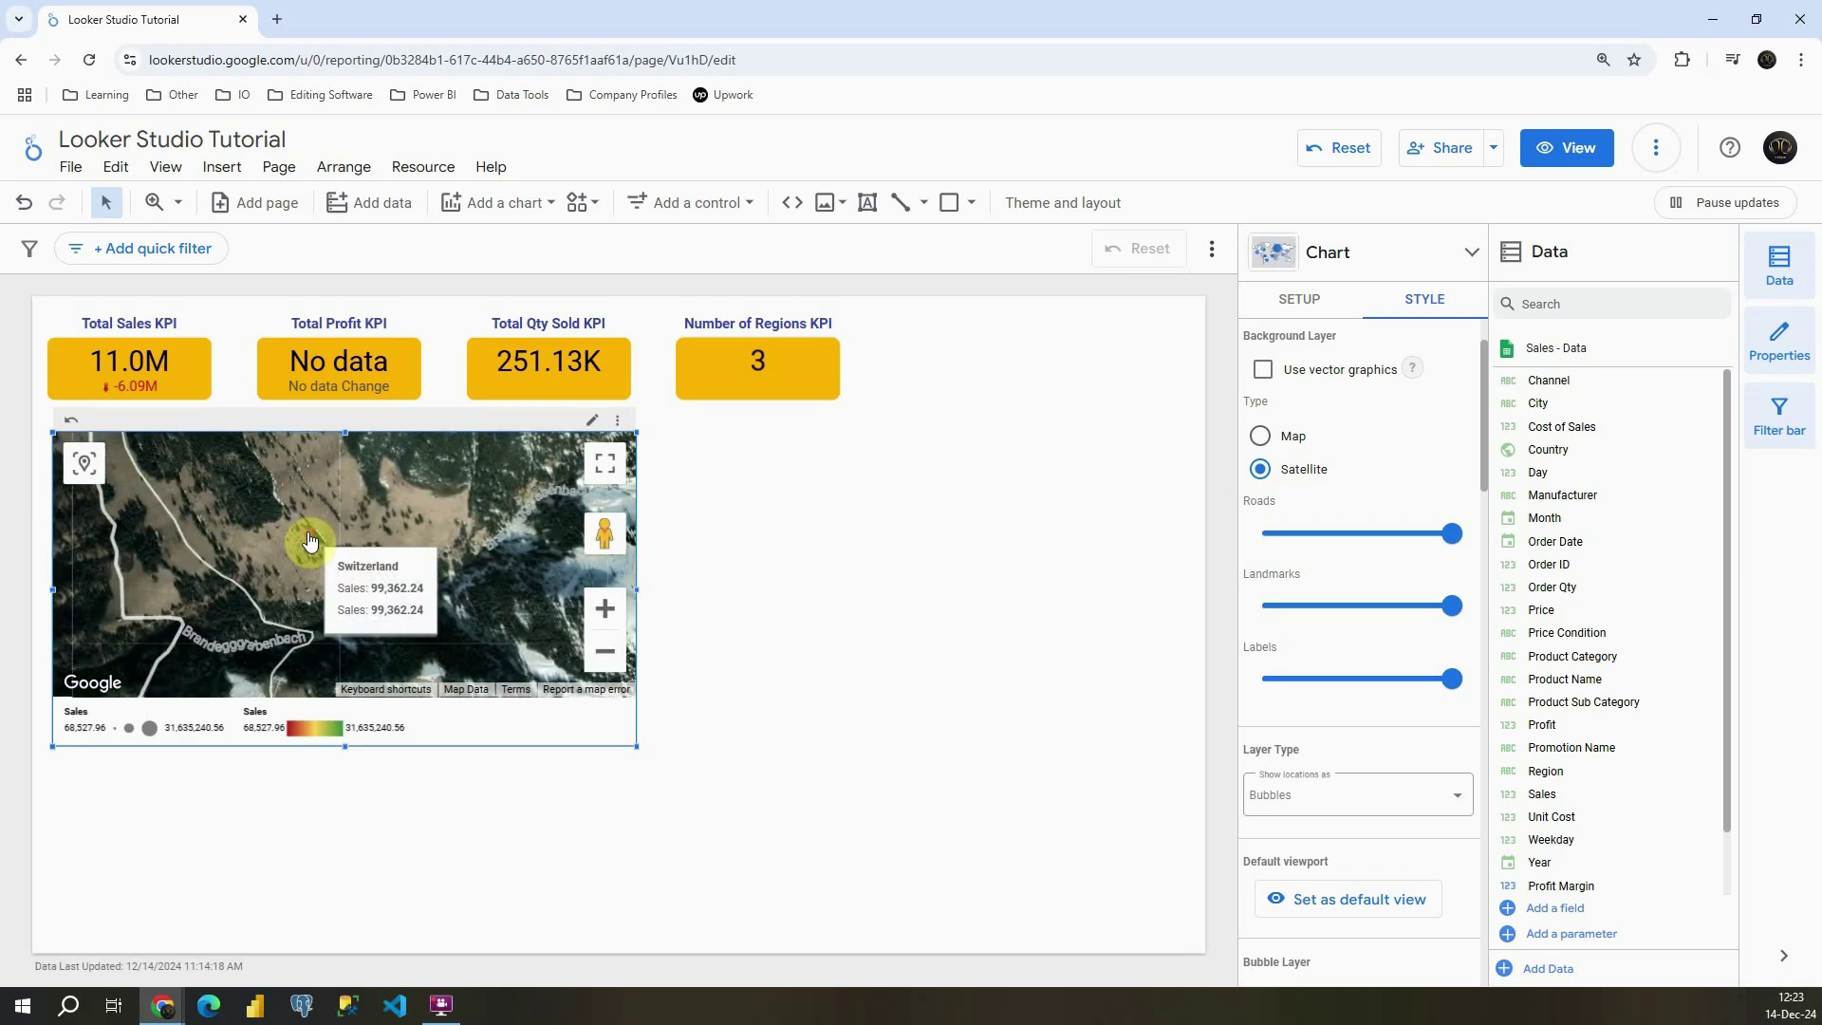
left_click(309, 539)
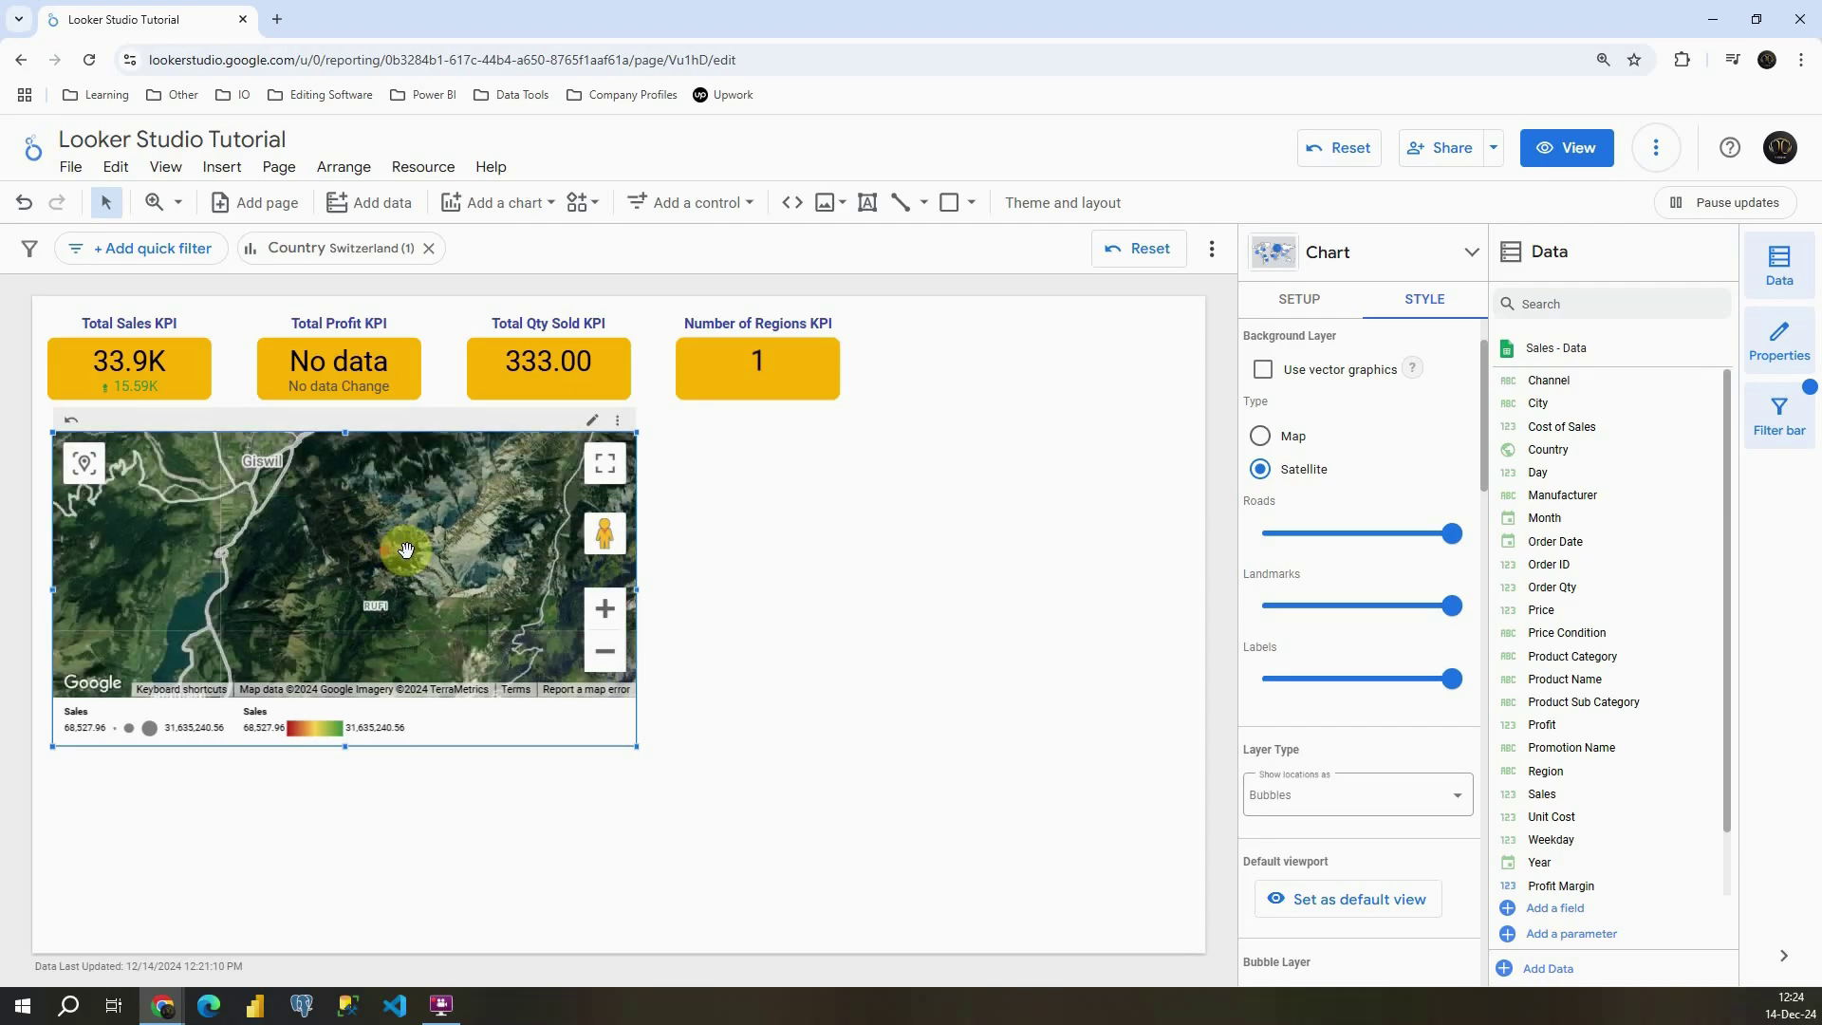
scroll(406, 557, "down", 6)
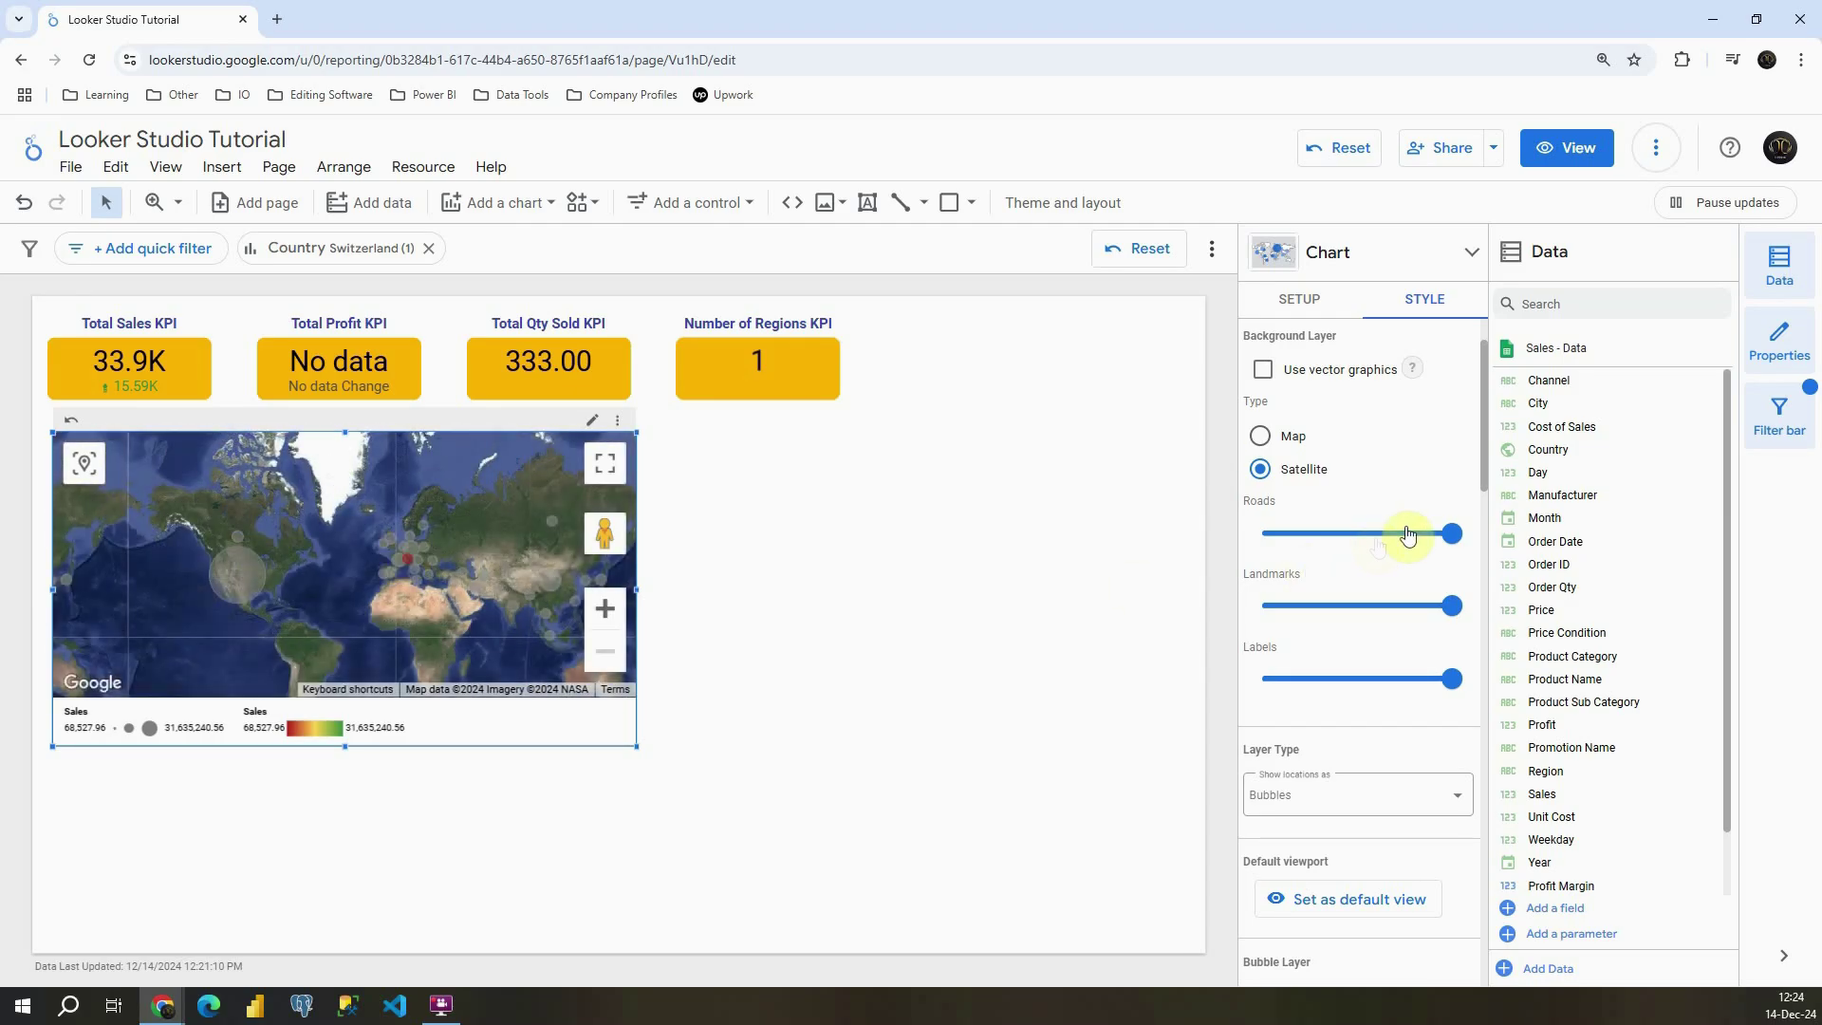
Lower the Roads, Landmarks and Labels sliders, then restore all three to maximum
left_click_drag(1447, 533, 1337, 545)
left_click_drag(1450, 605, 1302, 608)
left_click_drag(1435, 678, 1329, 679)
double_click(446, 574)
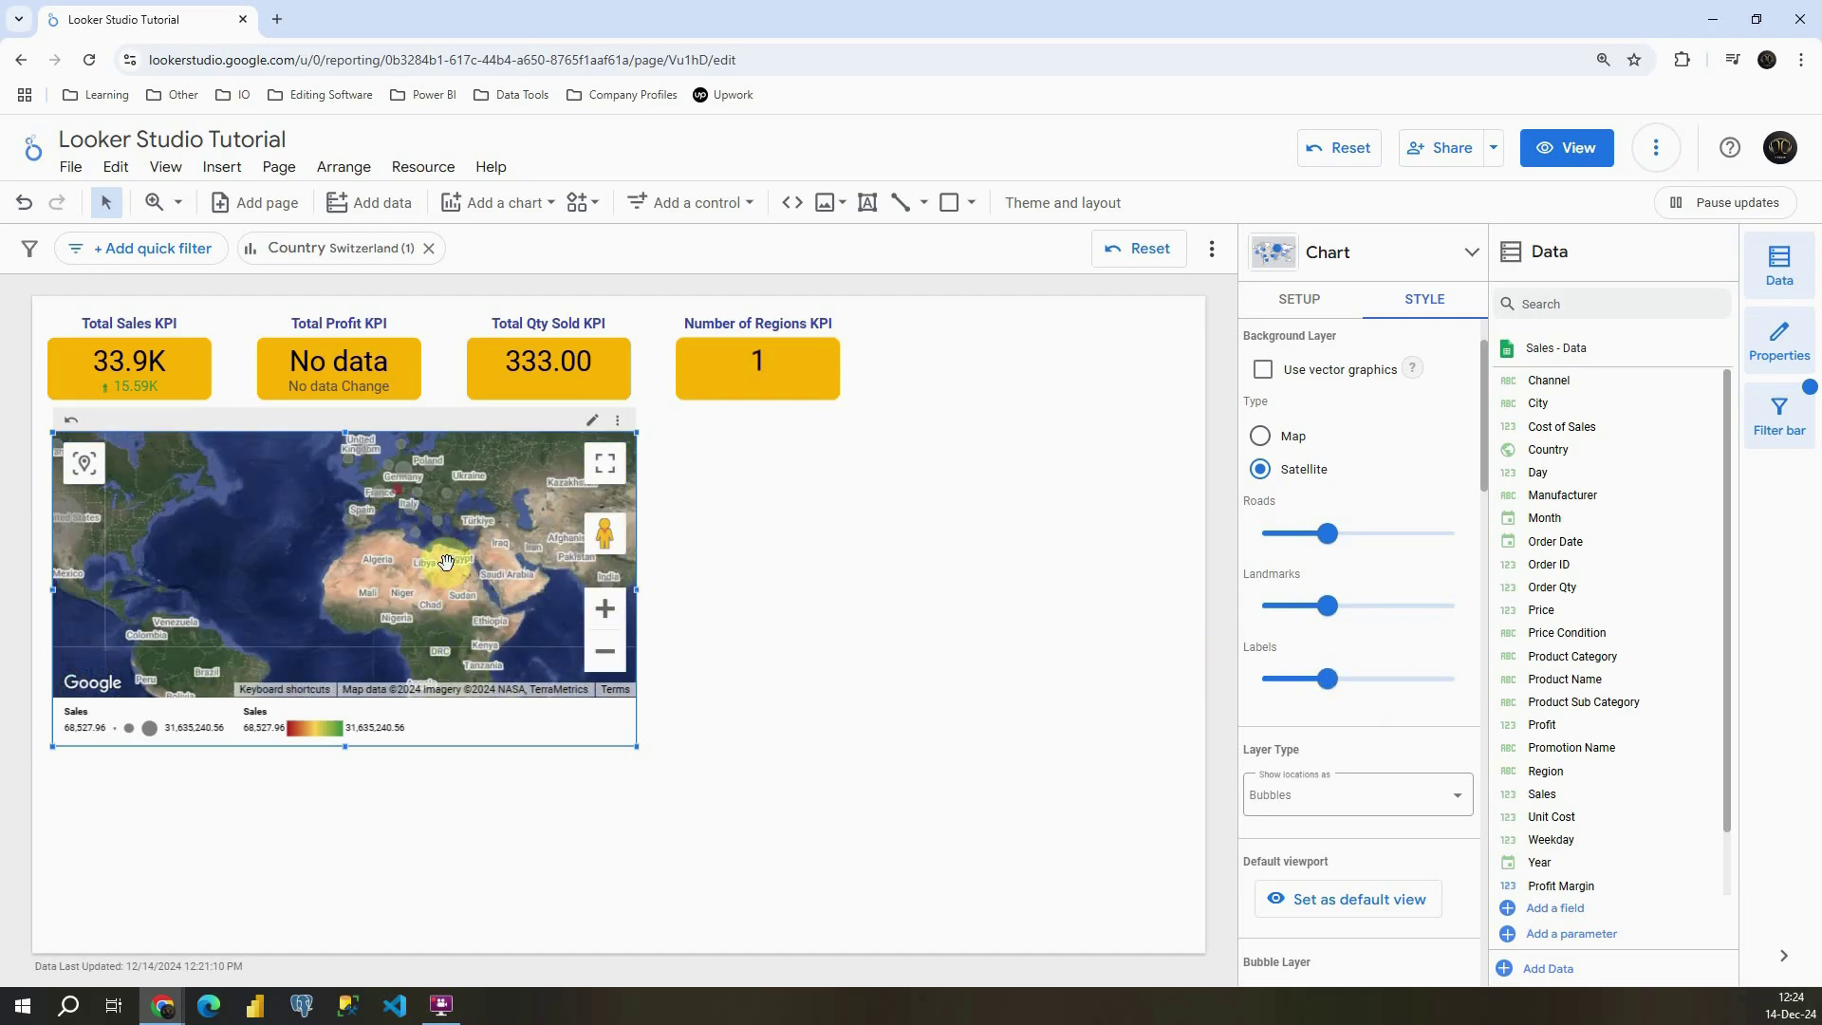
left_click(1325, 715)
left_click_drag(1334, 700, 1464, 692)
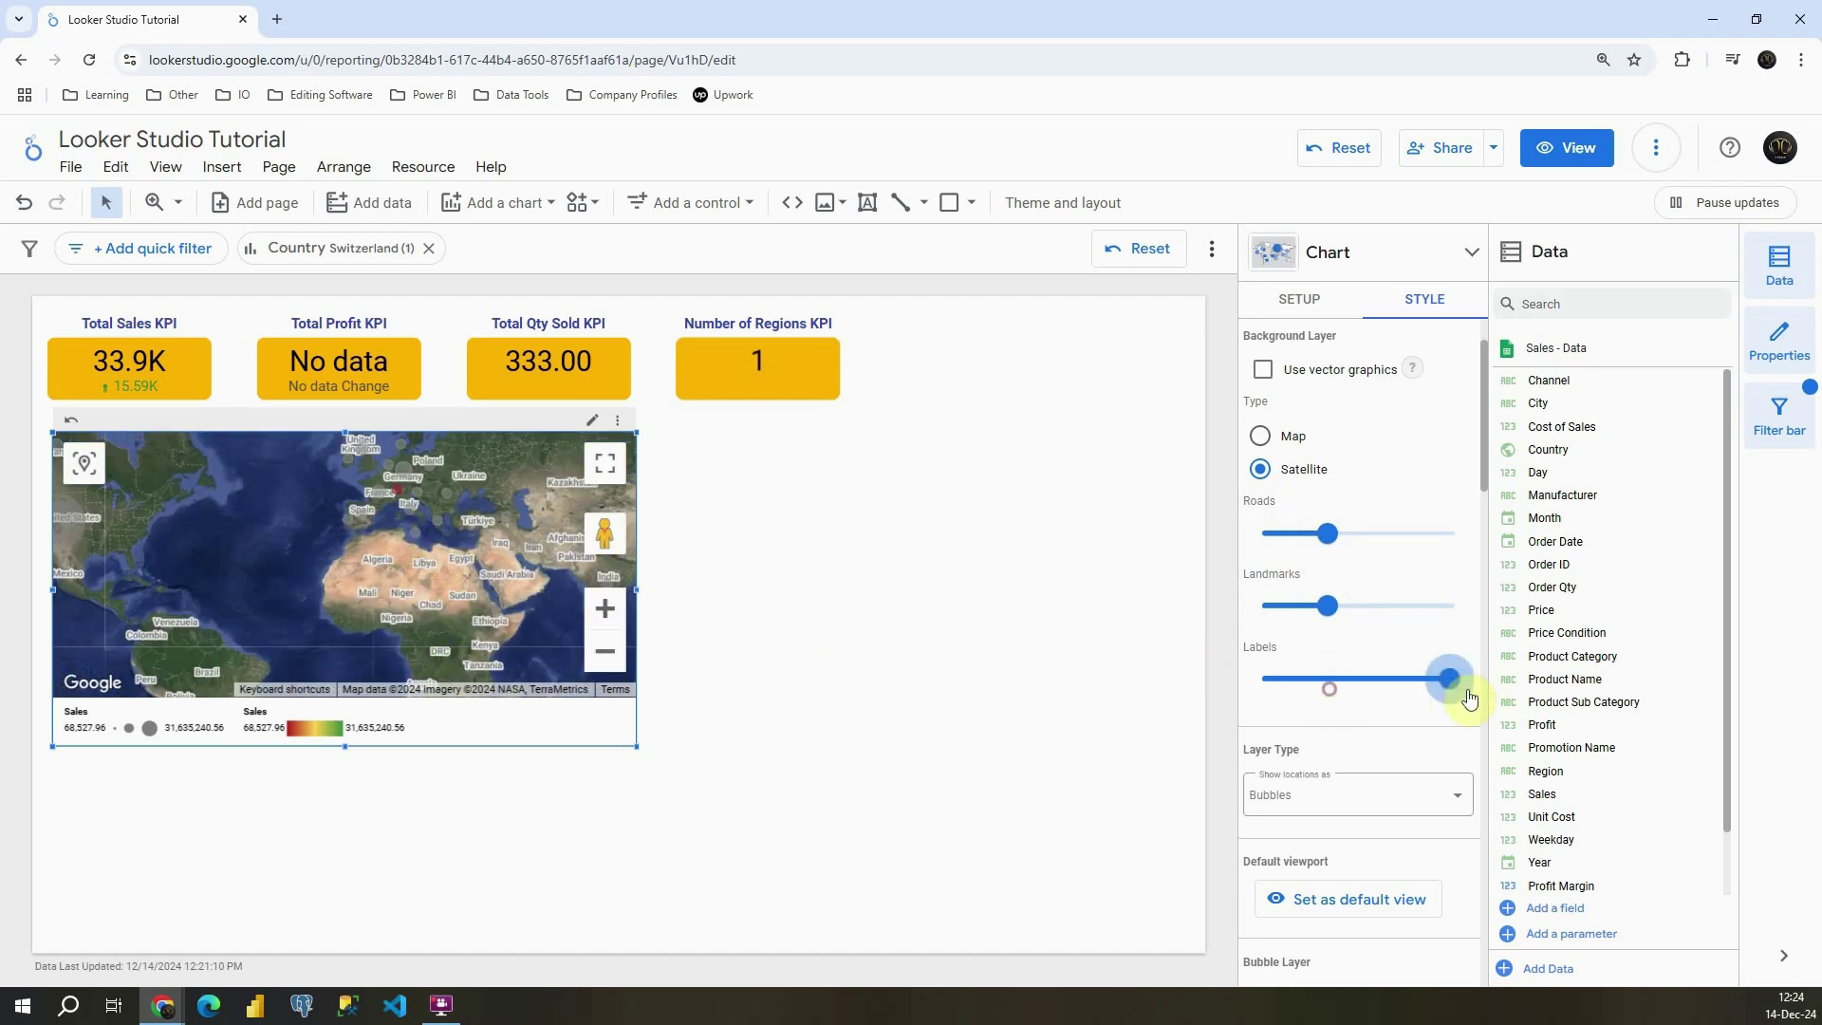
left_click_drag(1326, 607, 1471, 621)
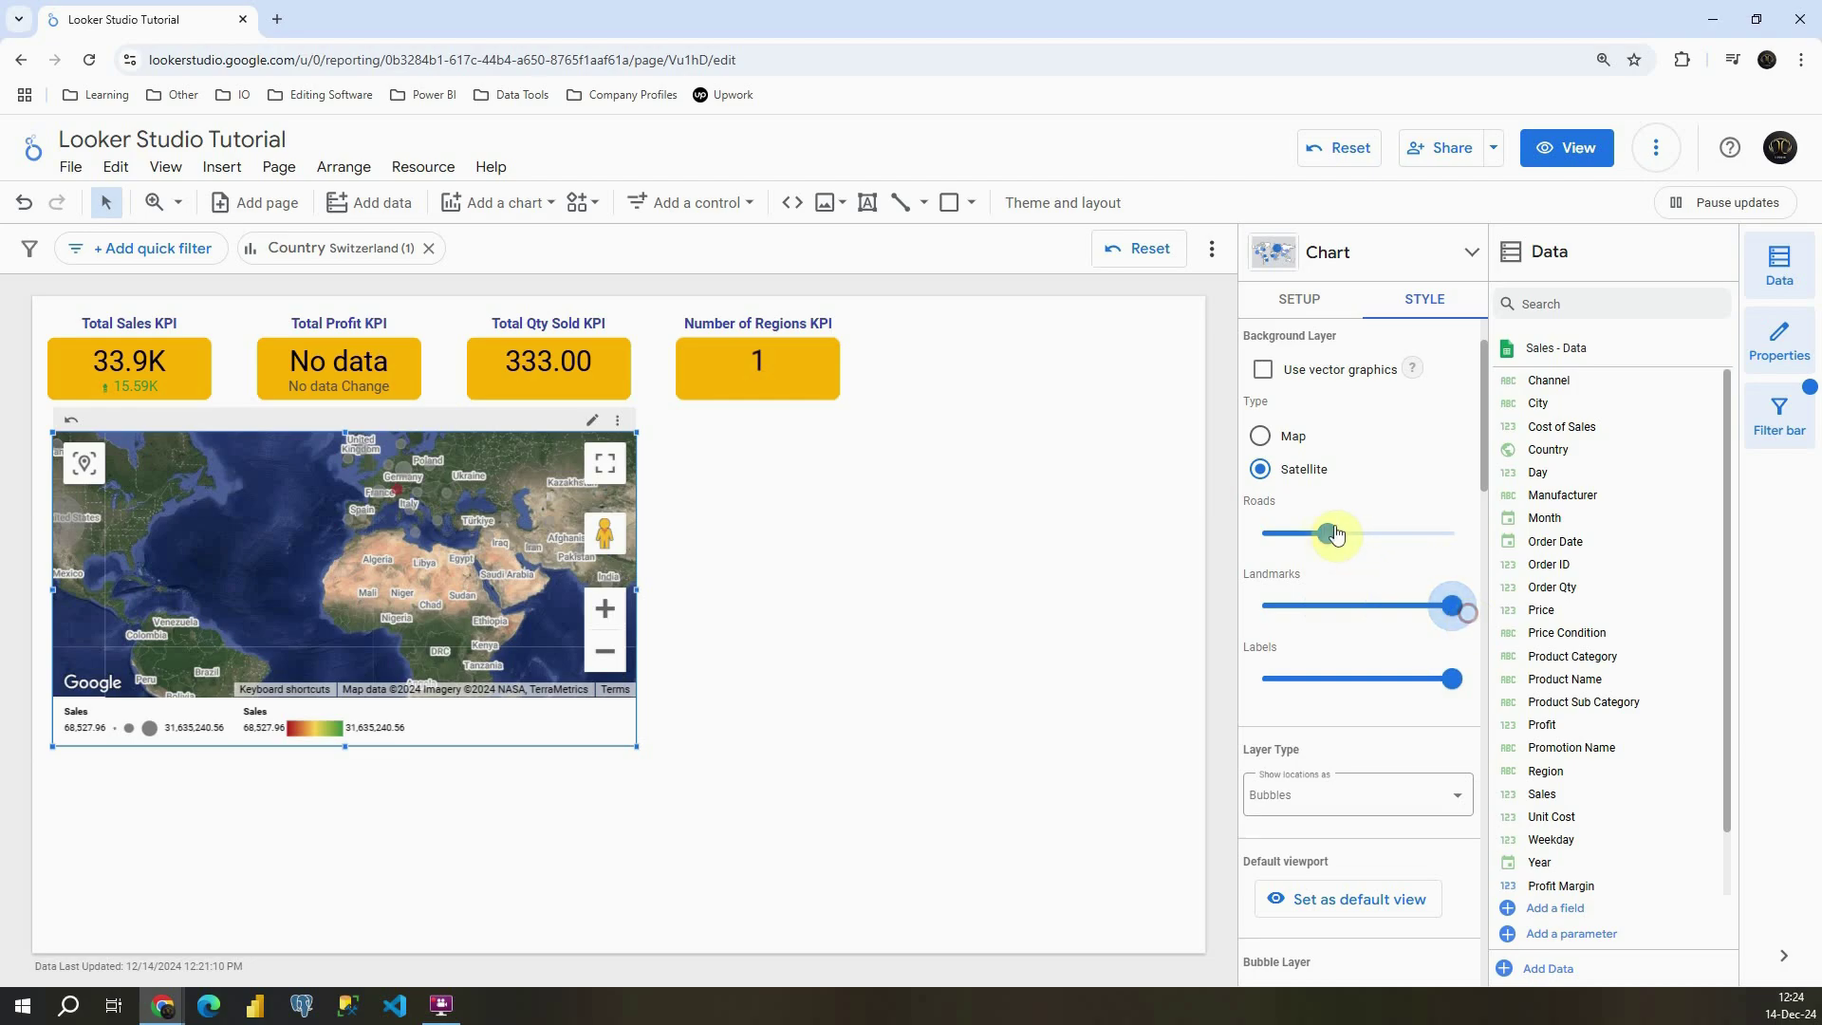
left_click_drag(1329, 533, 1482, 537)
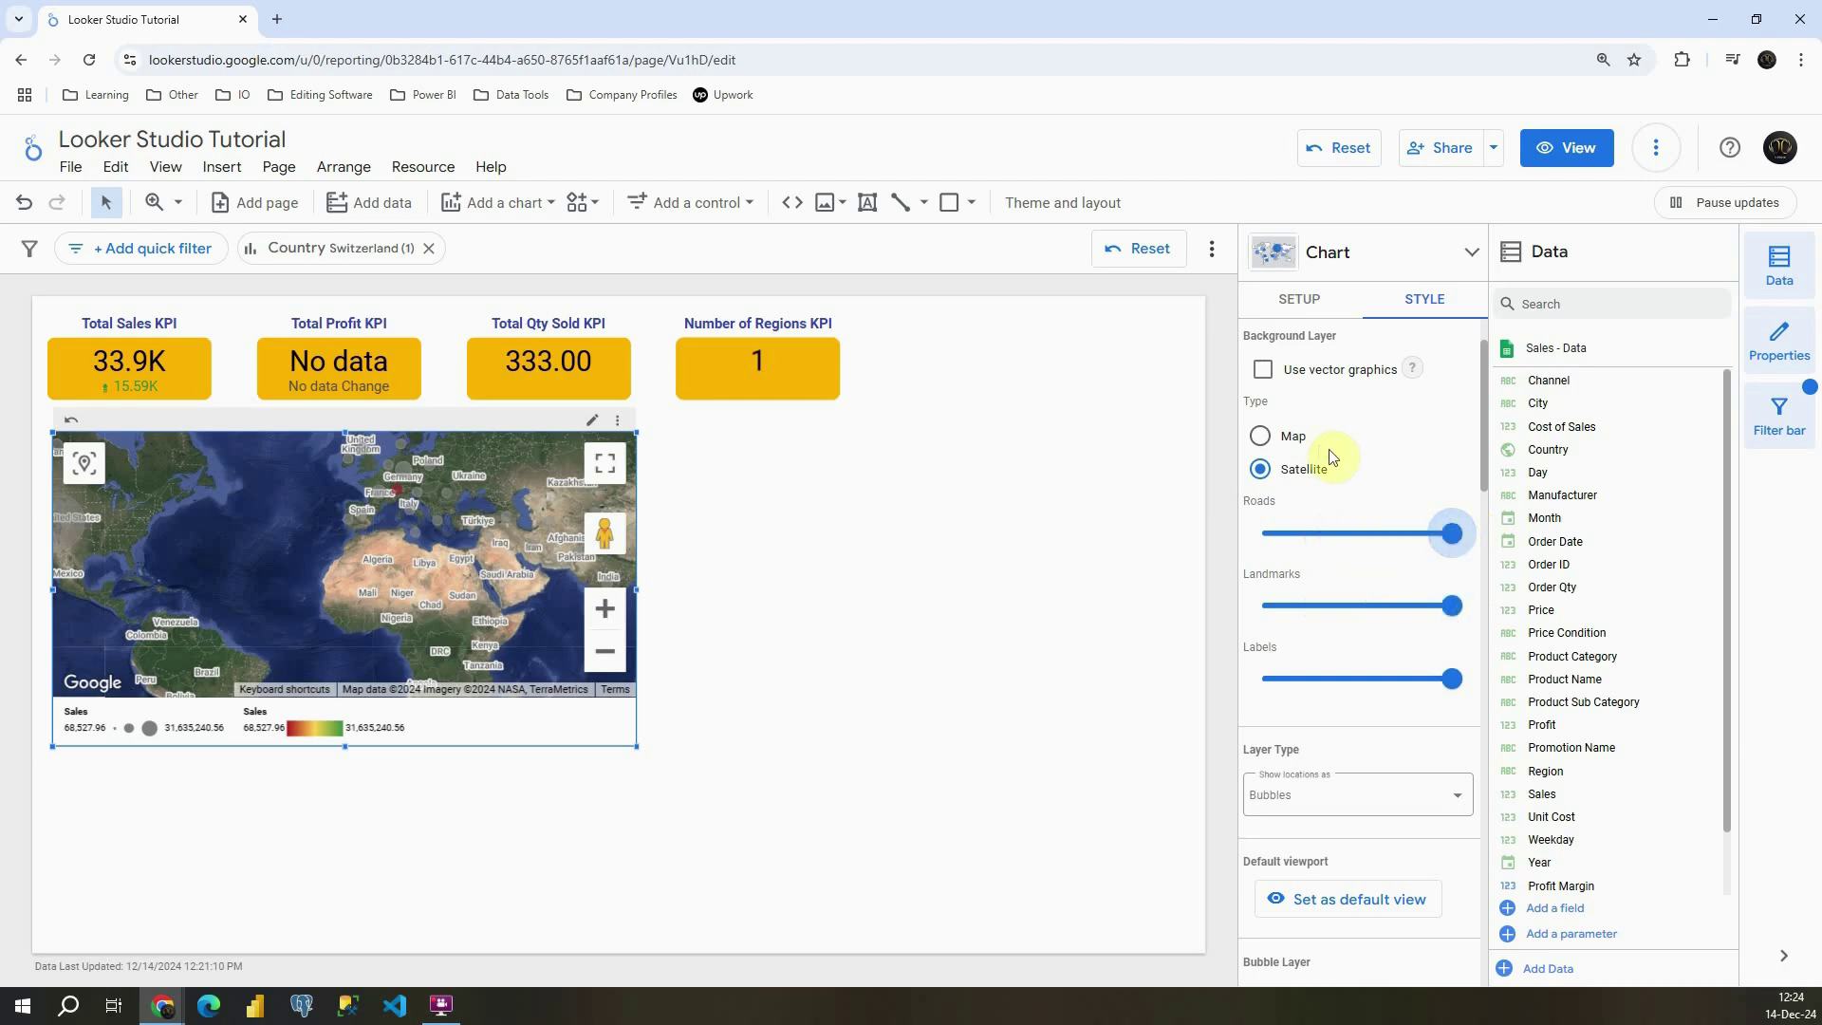
Set the Background Layer back to the standard road Map
left_click(1264, 471)
left_click(1263, 442)
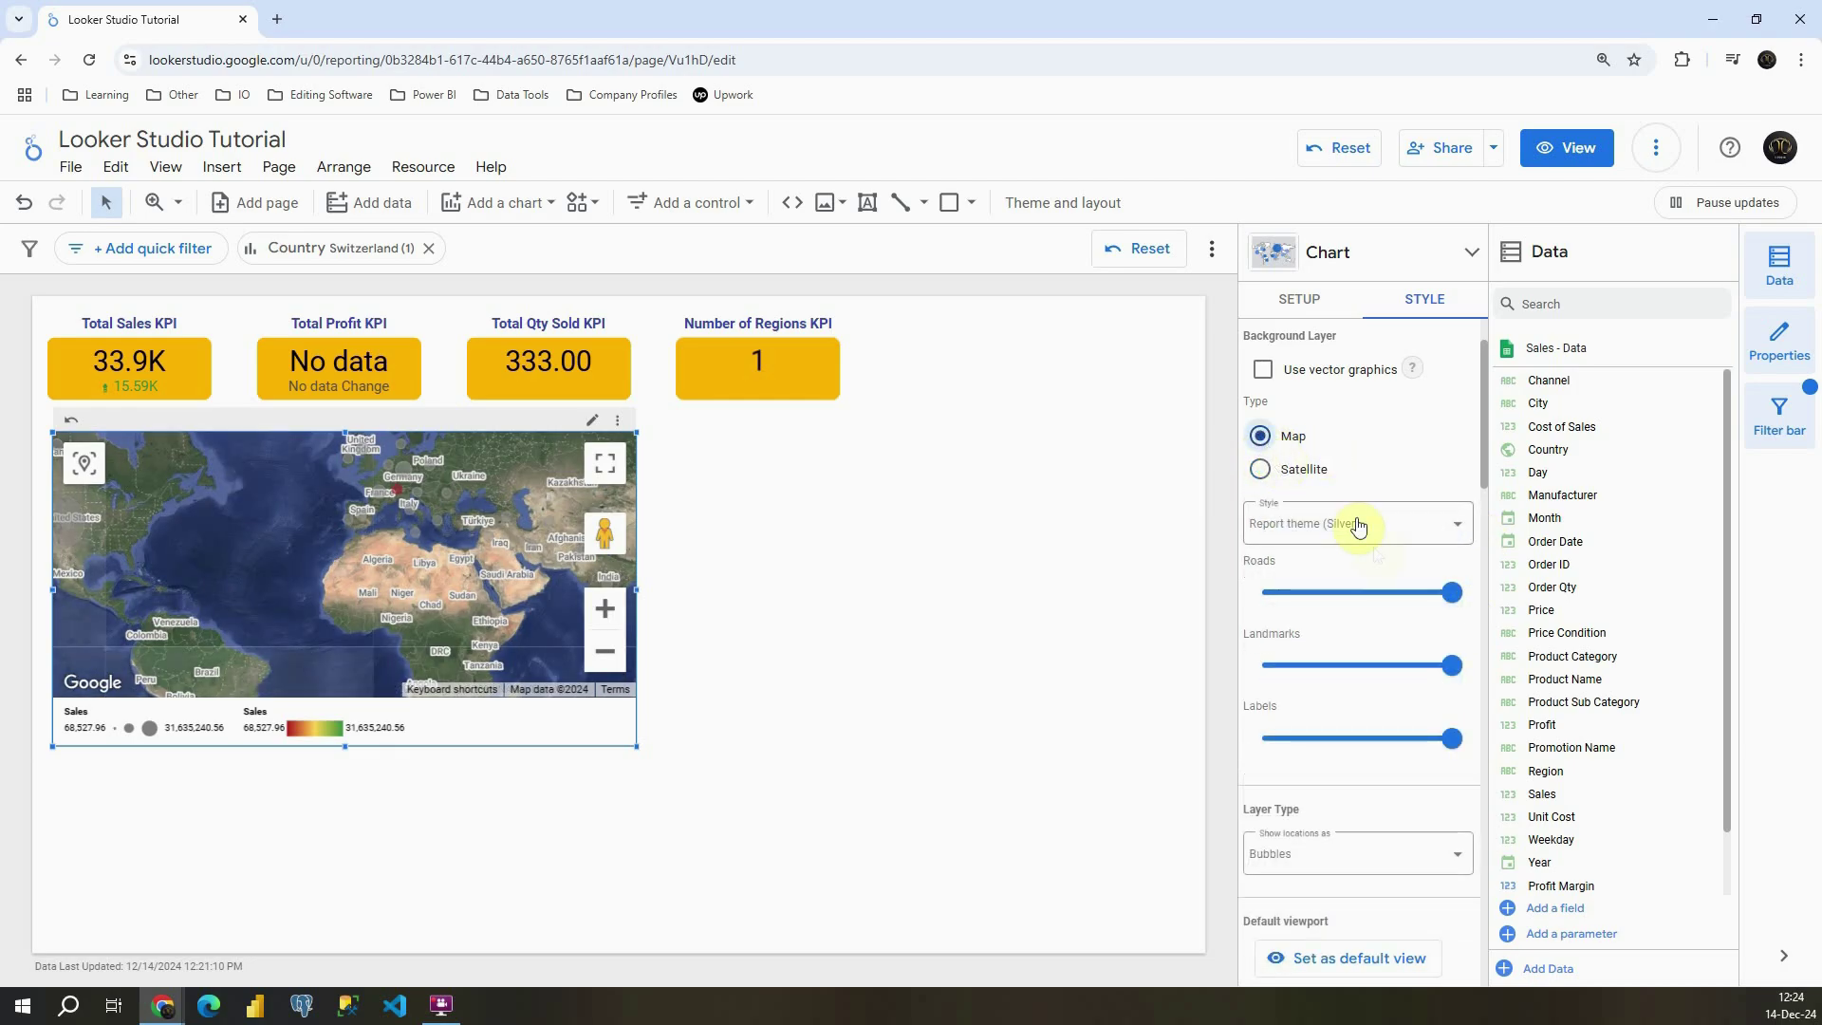
scroll(1295, 683, "down", 2)
scroll(1302, 714, "down", 1)
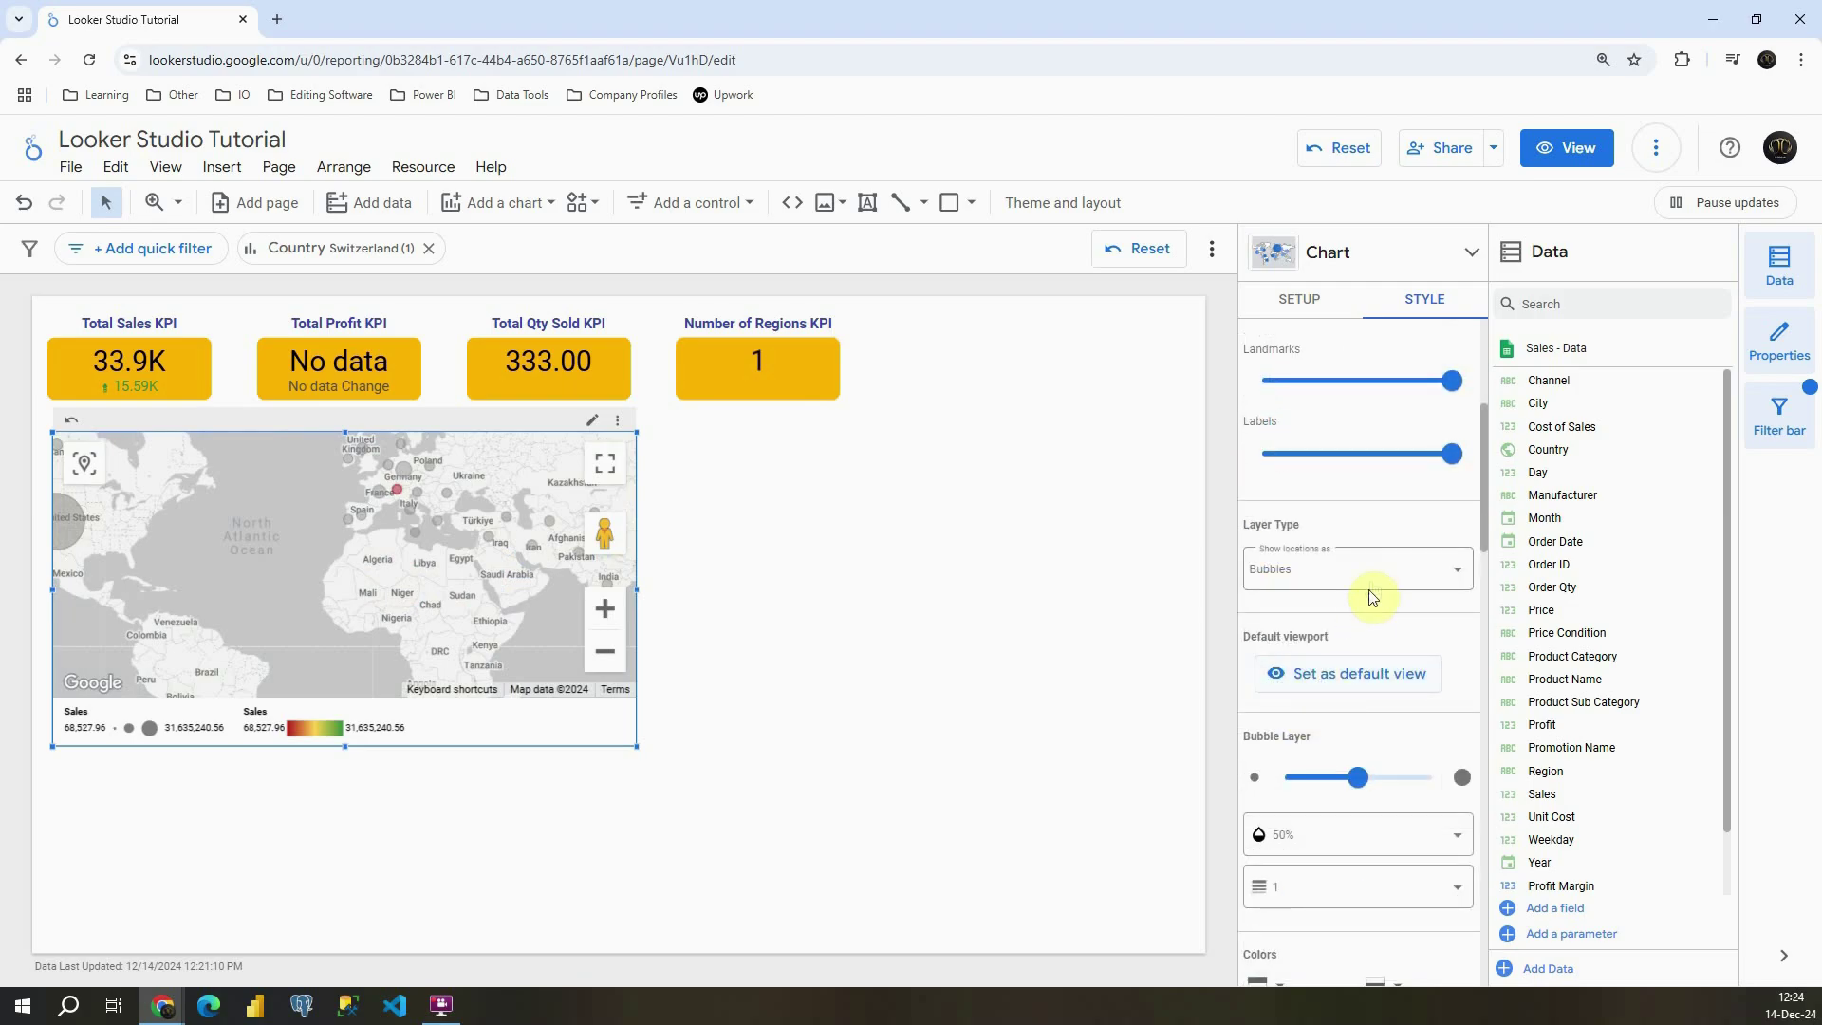
left_click(1366, 581)
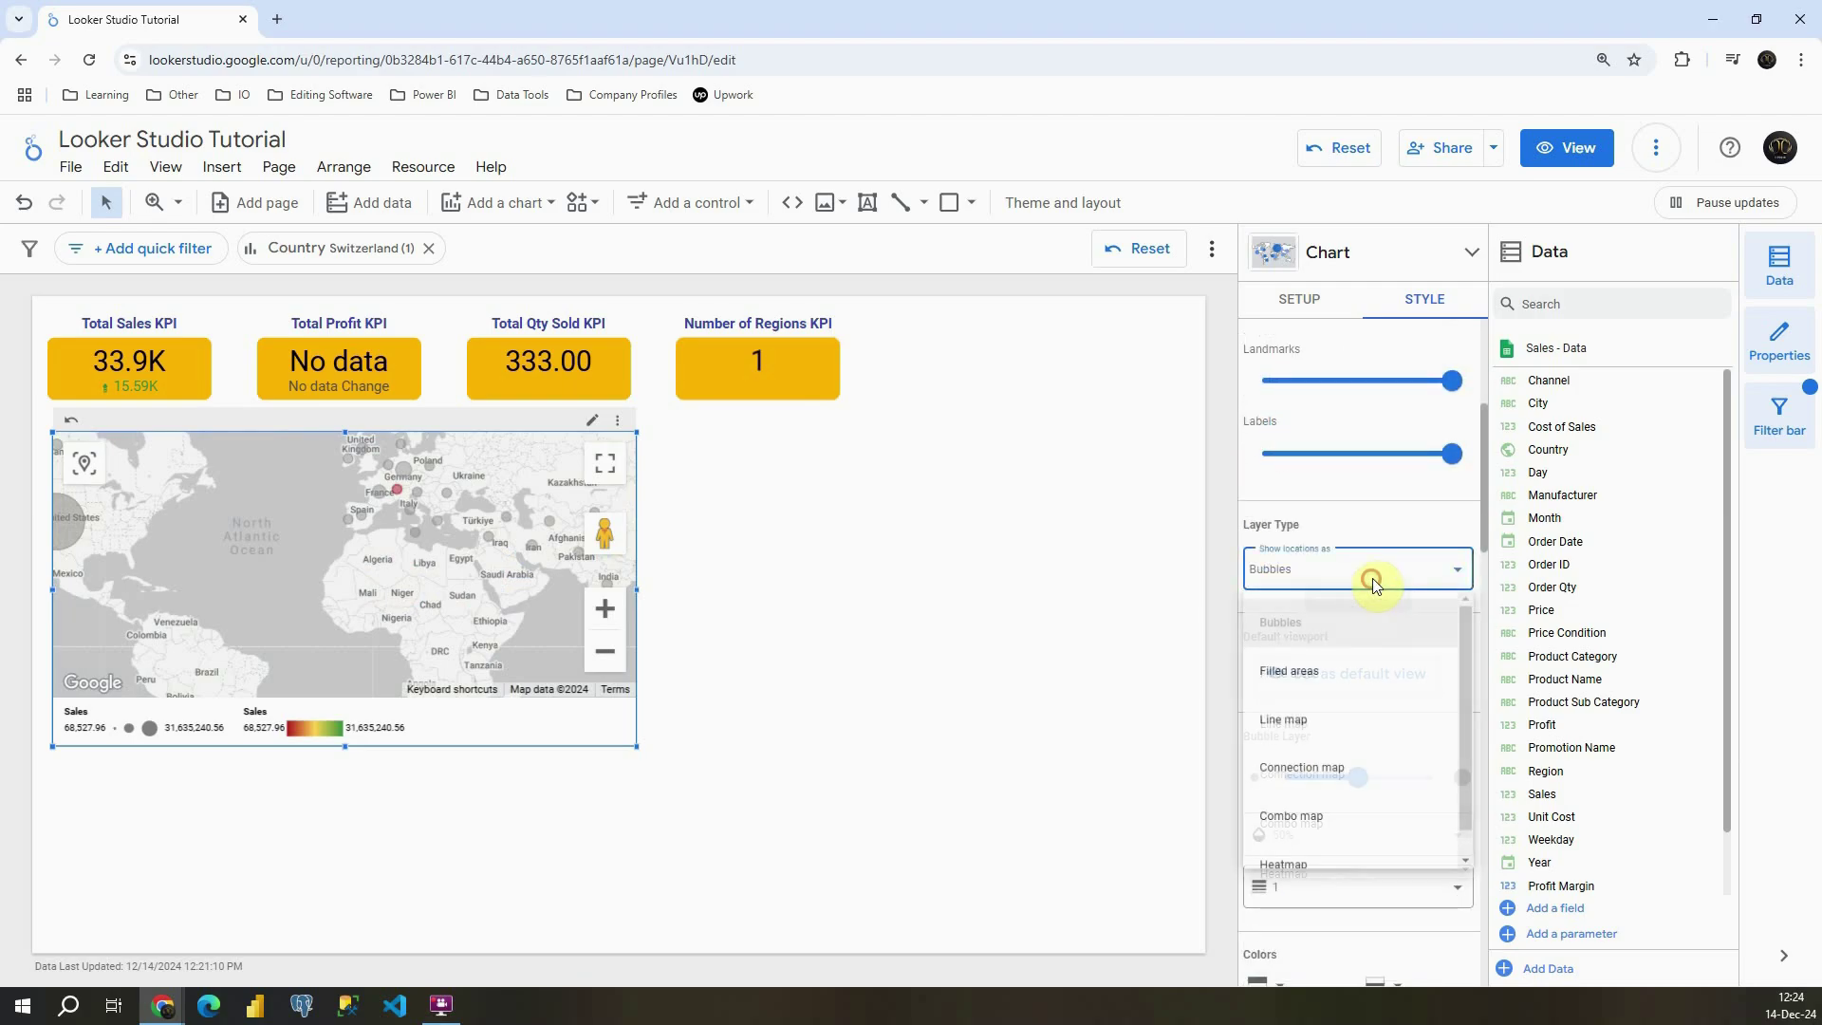
Try Filled areas, Line map, Connection map and Combo map as the location display
left_click(1298, 678)
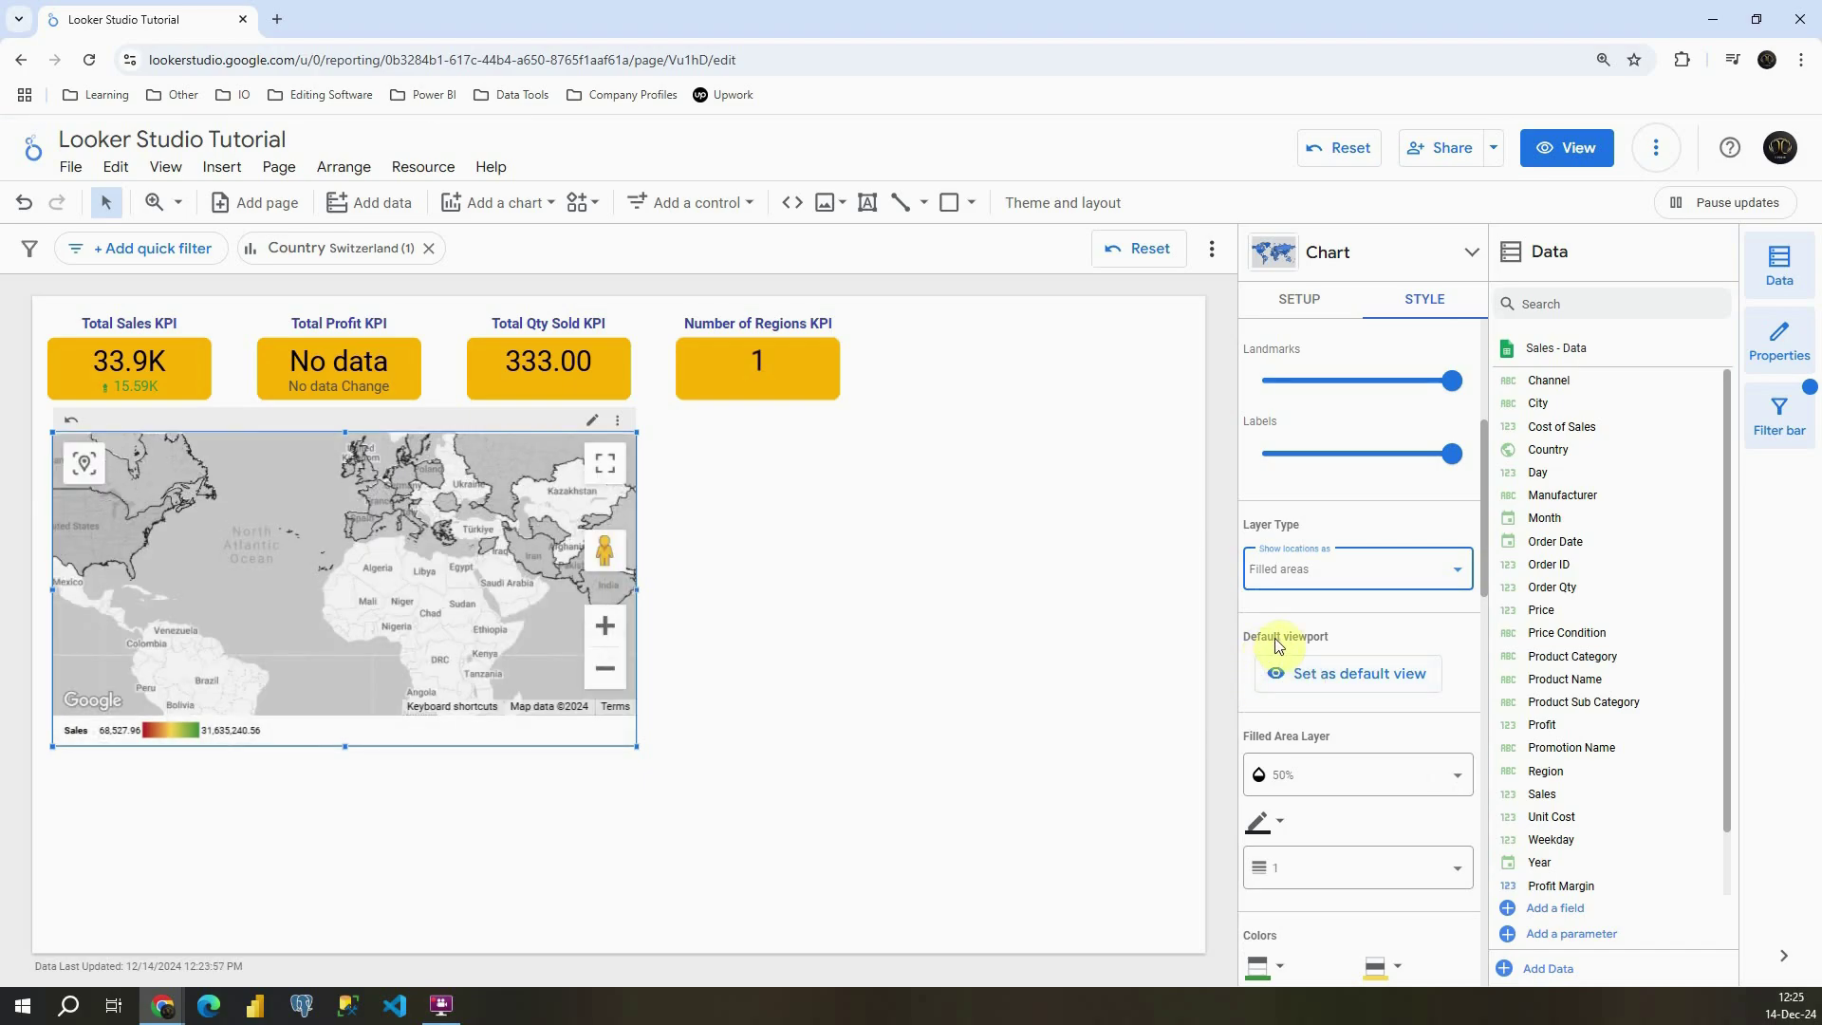
left_click_drag(210, 555, 379, 617)
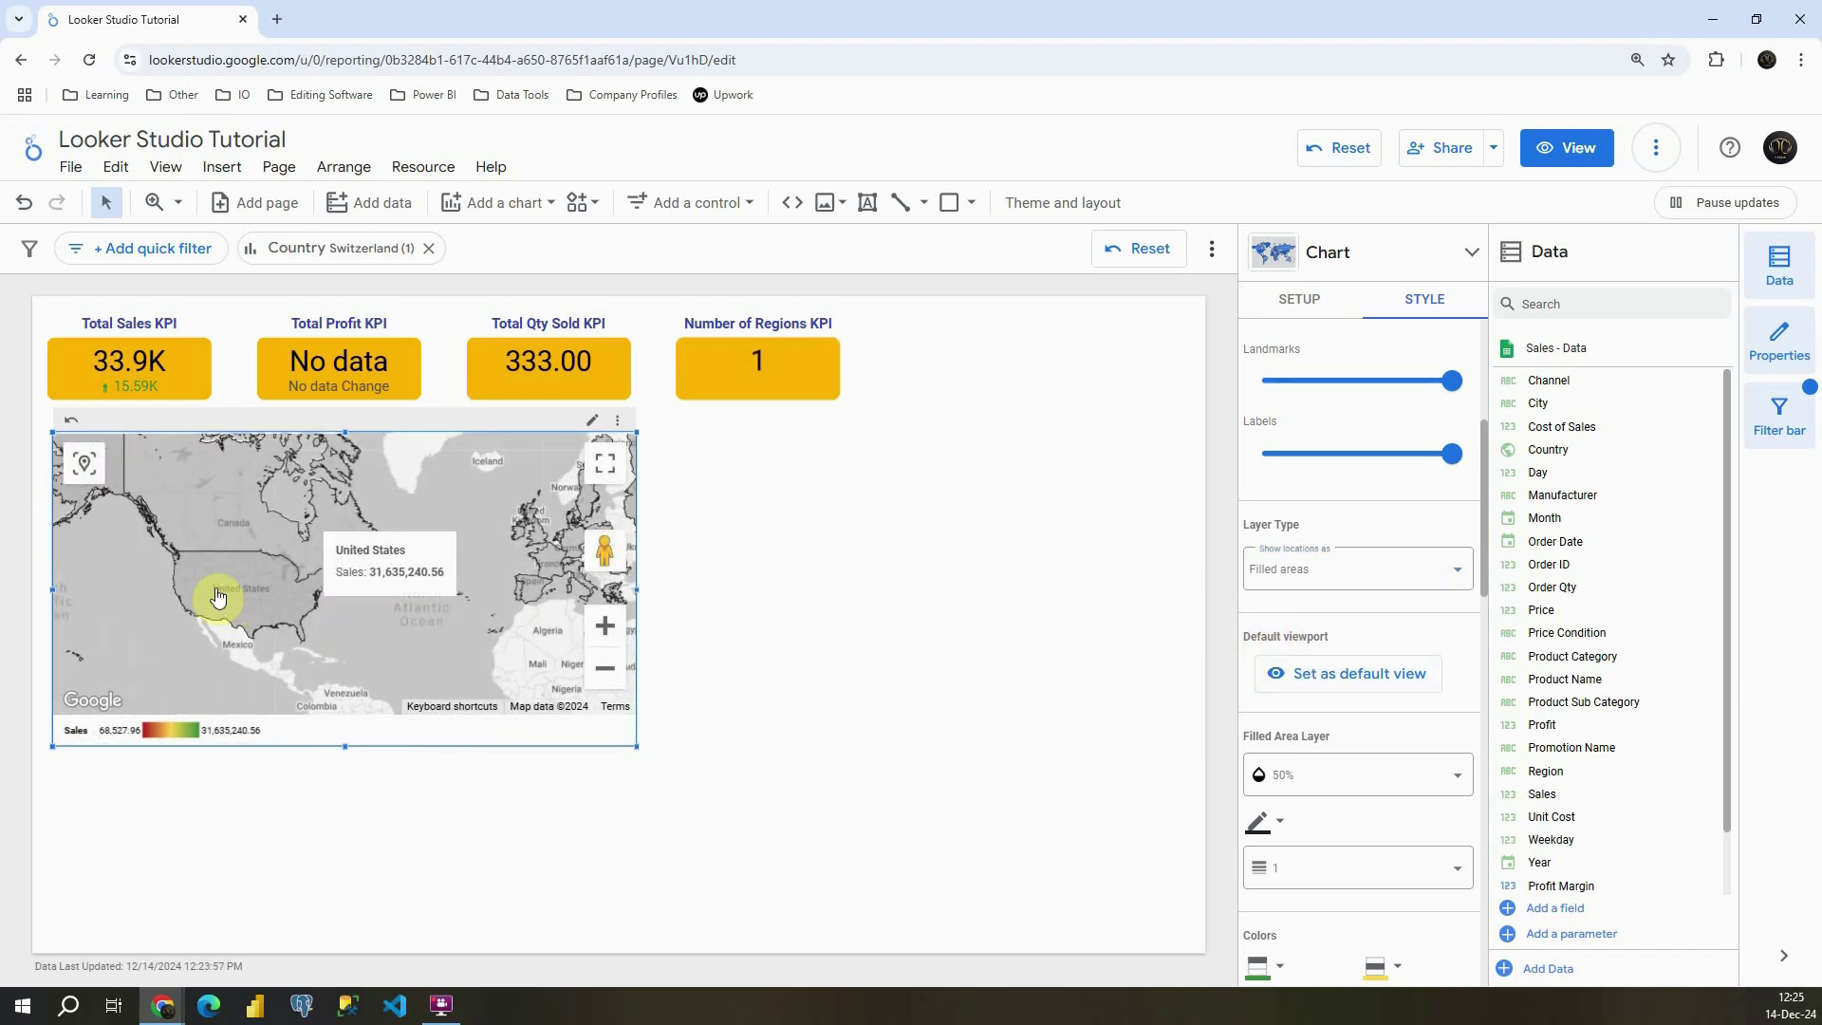
left_click(1367, 571)
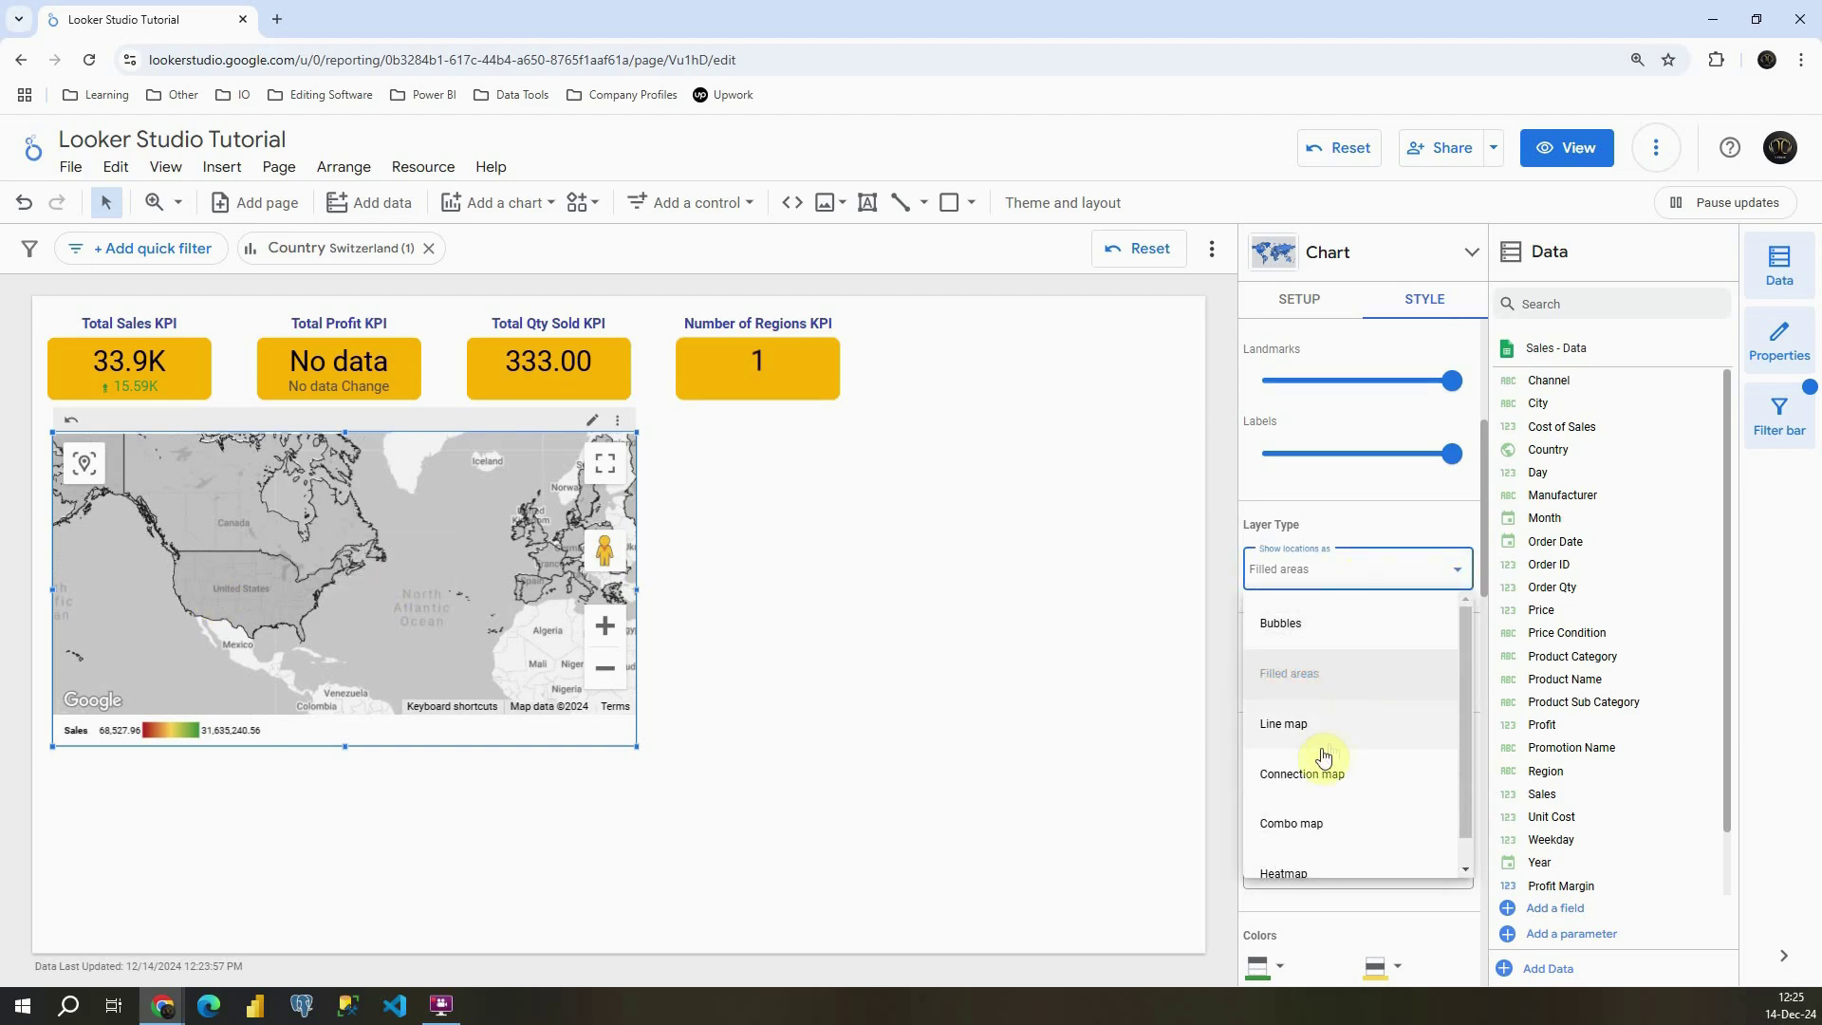
left_click(1308, 725)
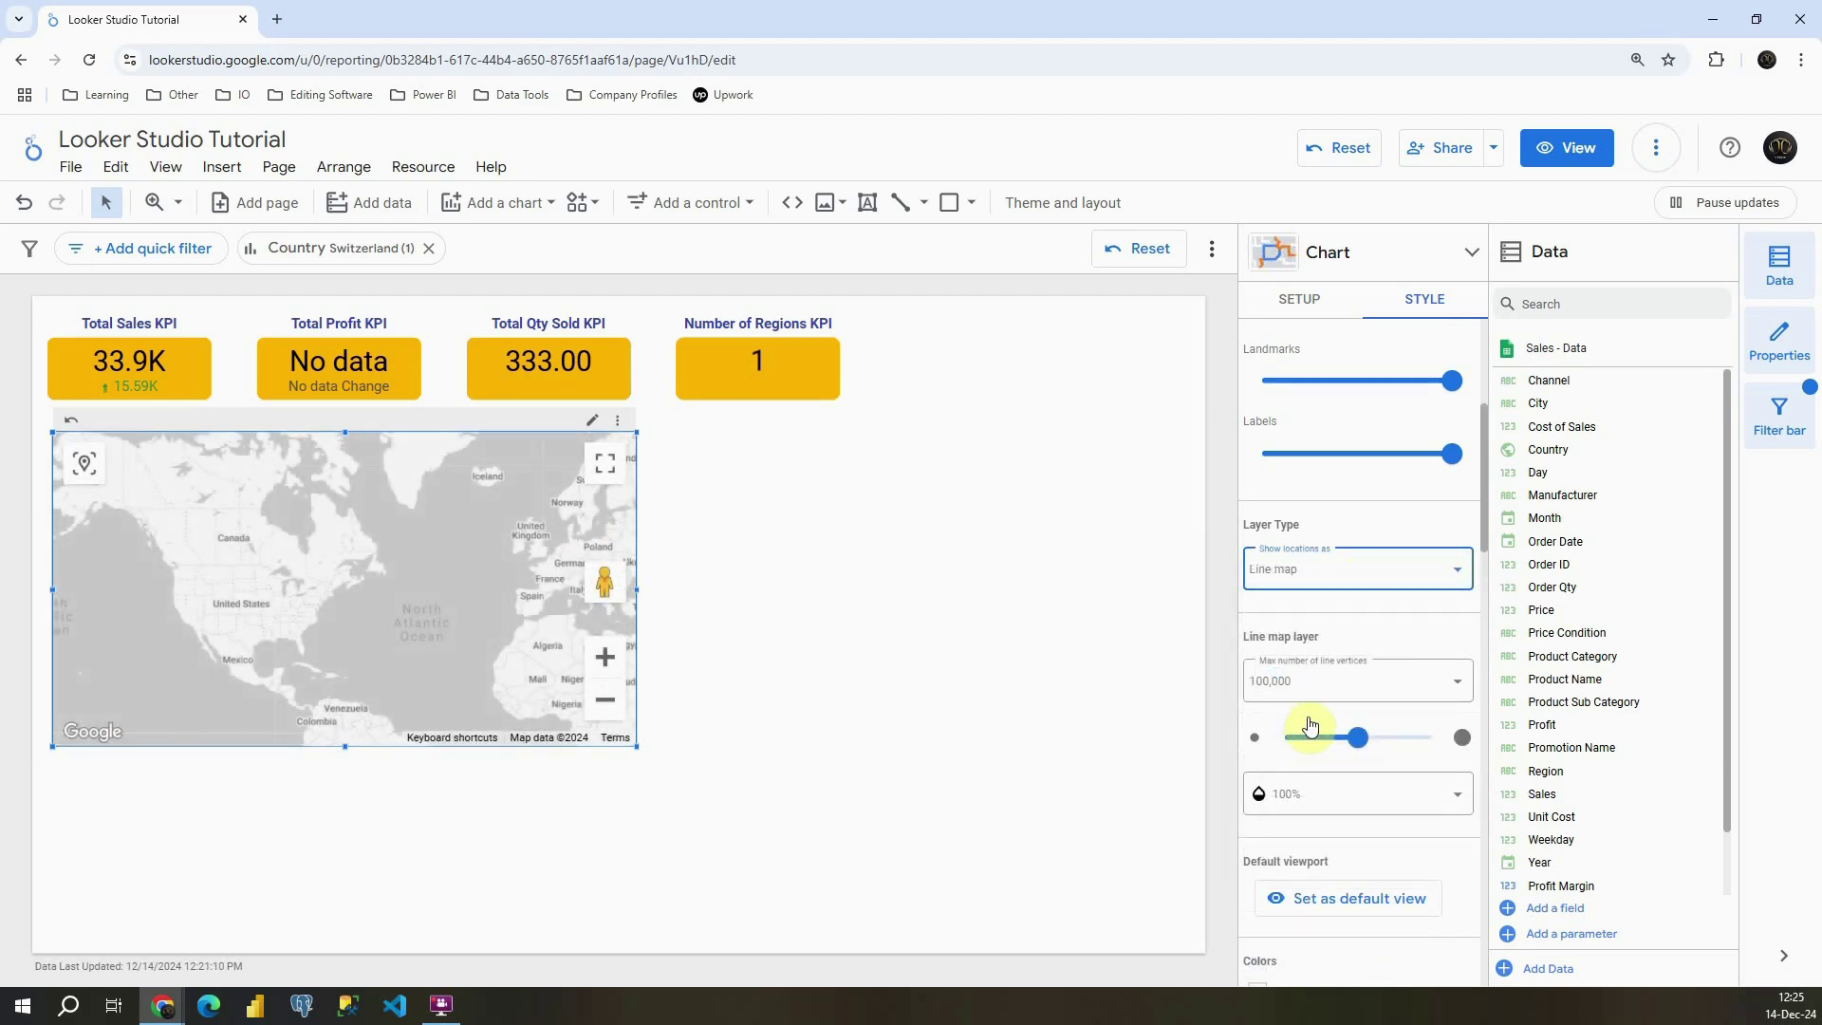
scroll(358, 618, "down", 3)
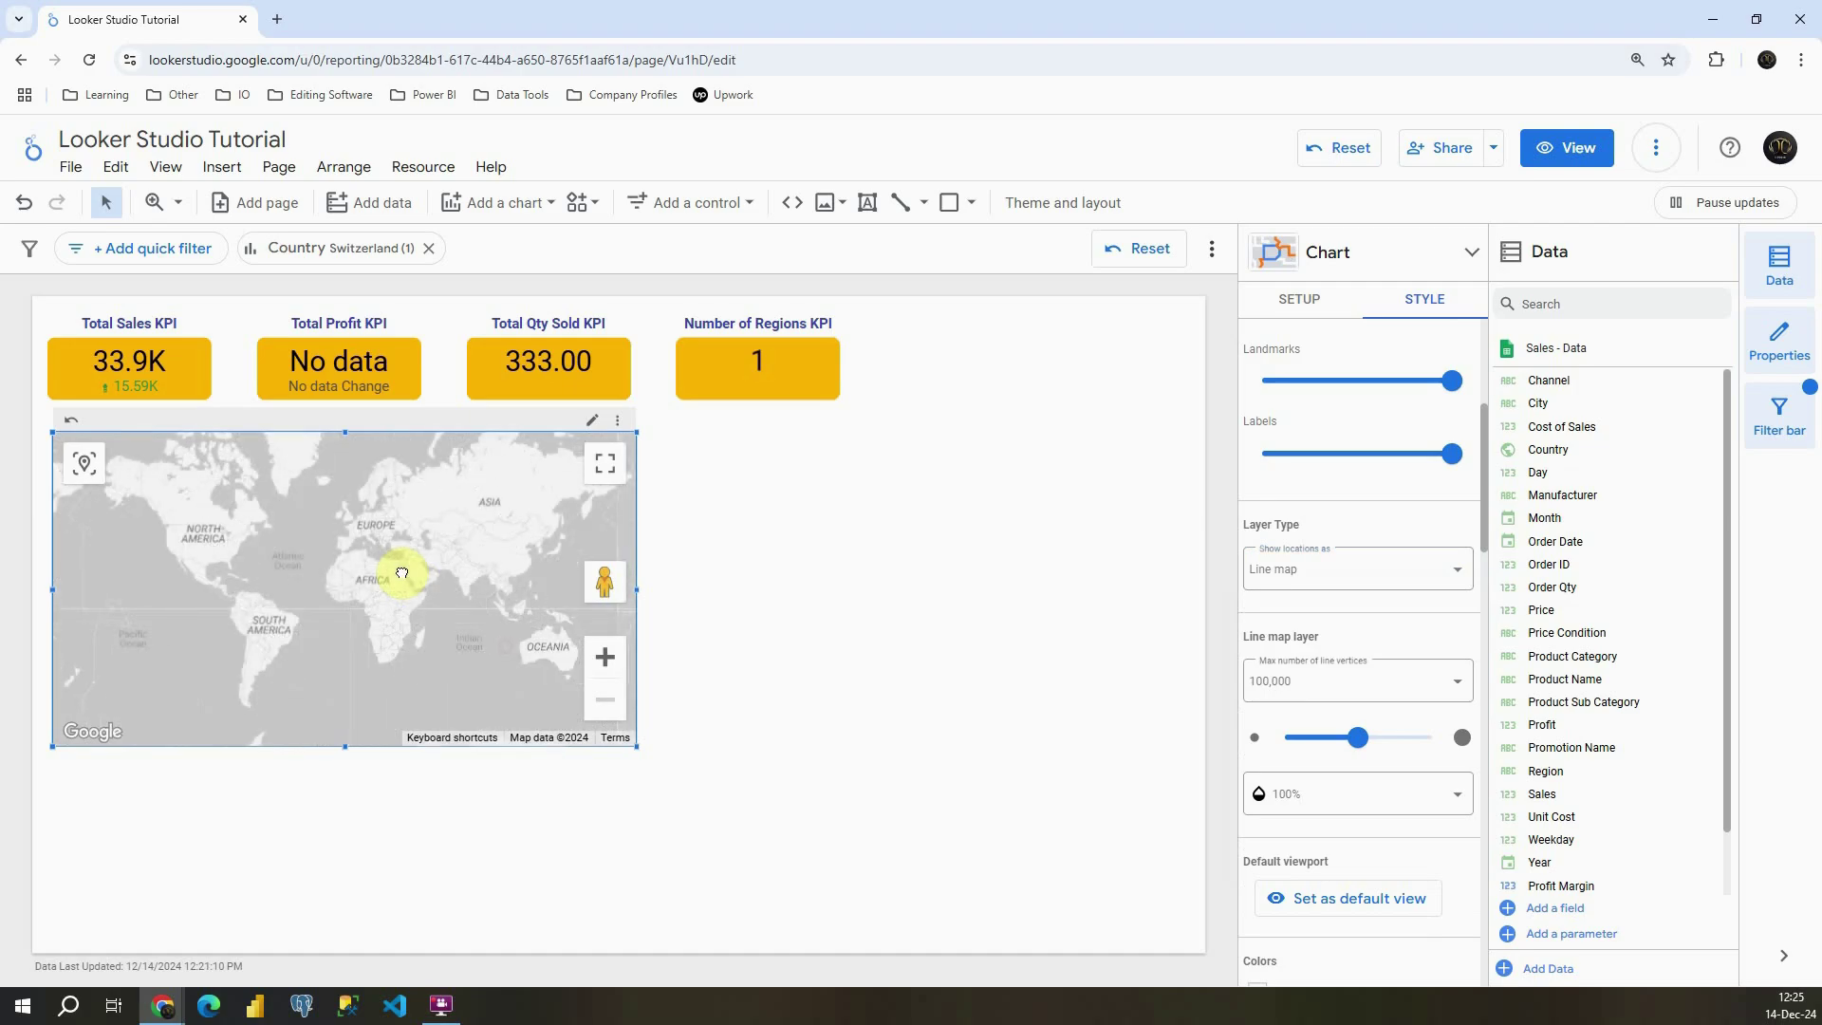
left_click(1307, 571)
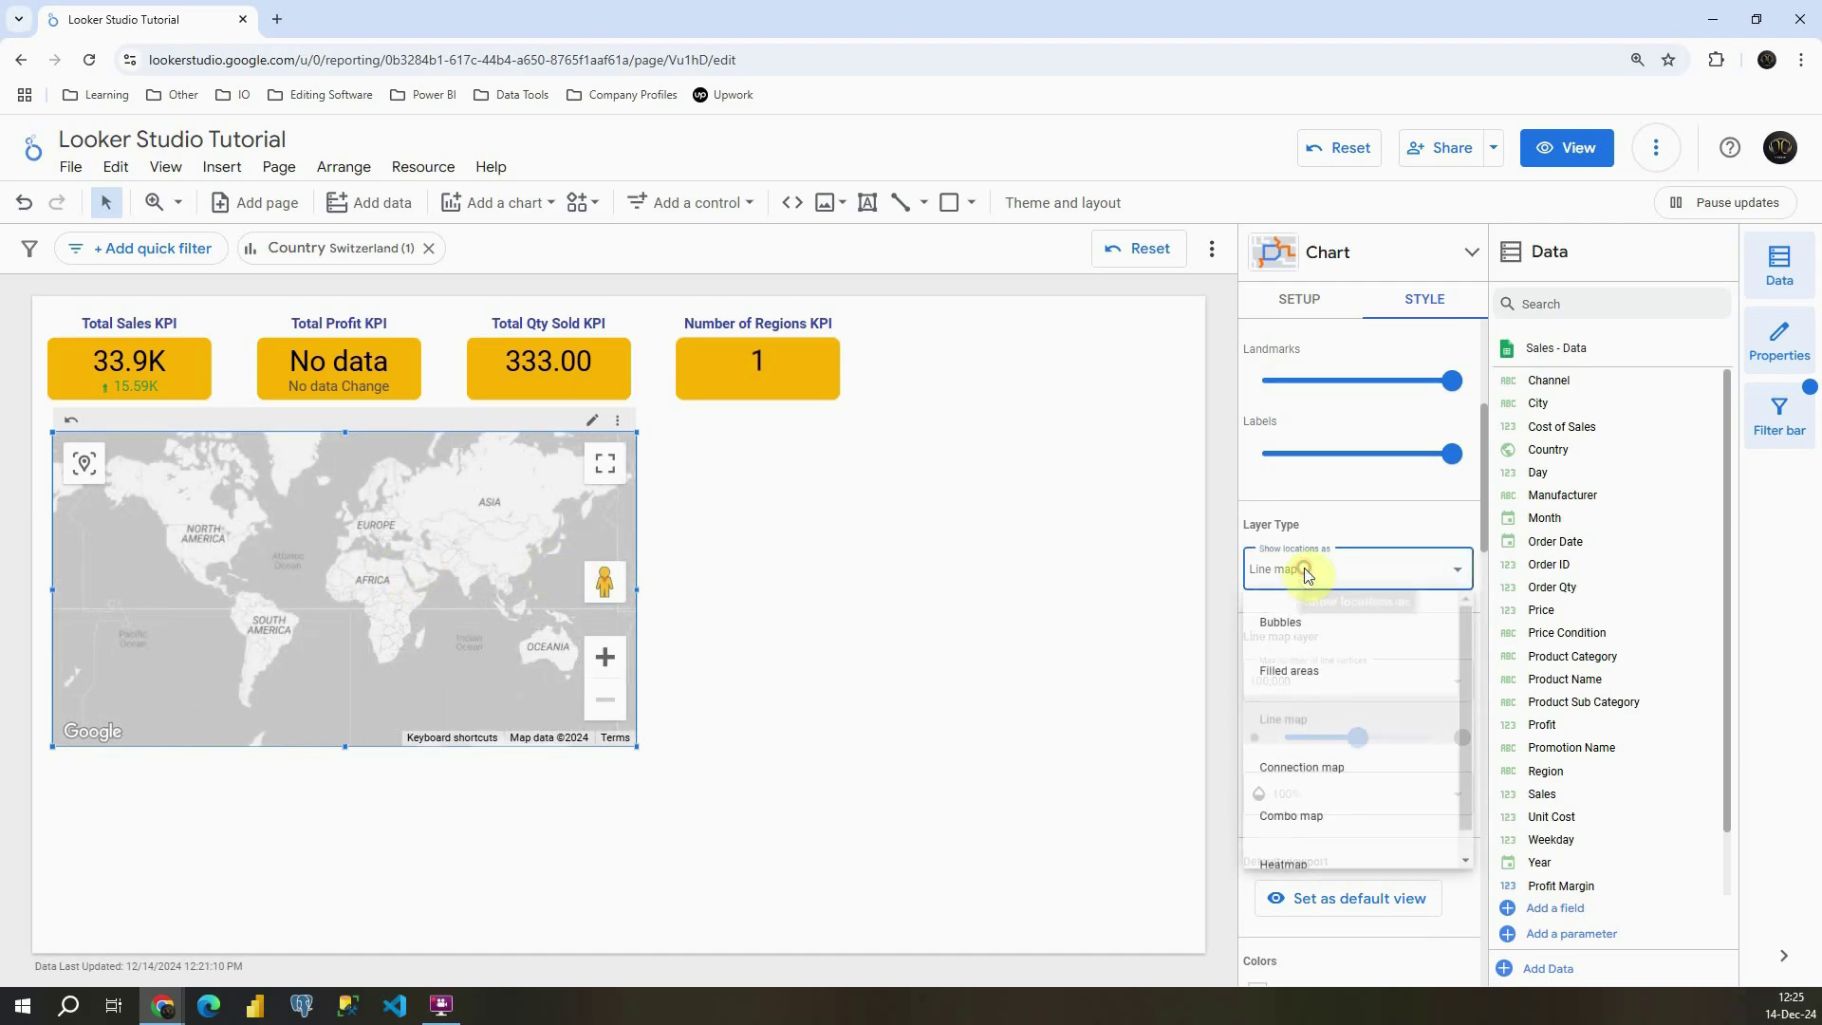
left_click(1307, 743)
left_click(1310, 795)
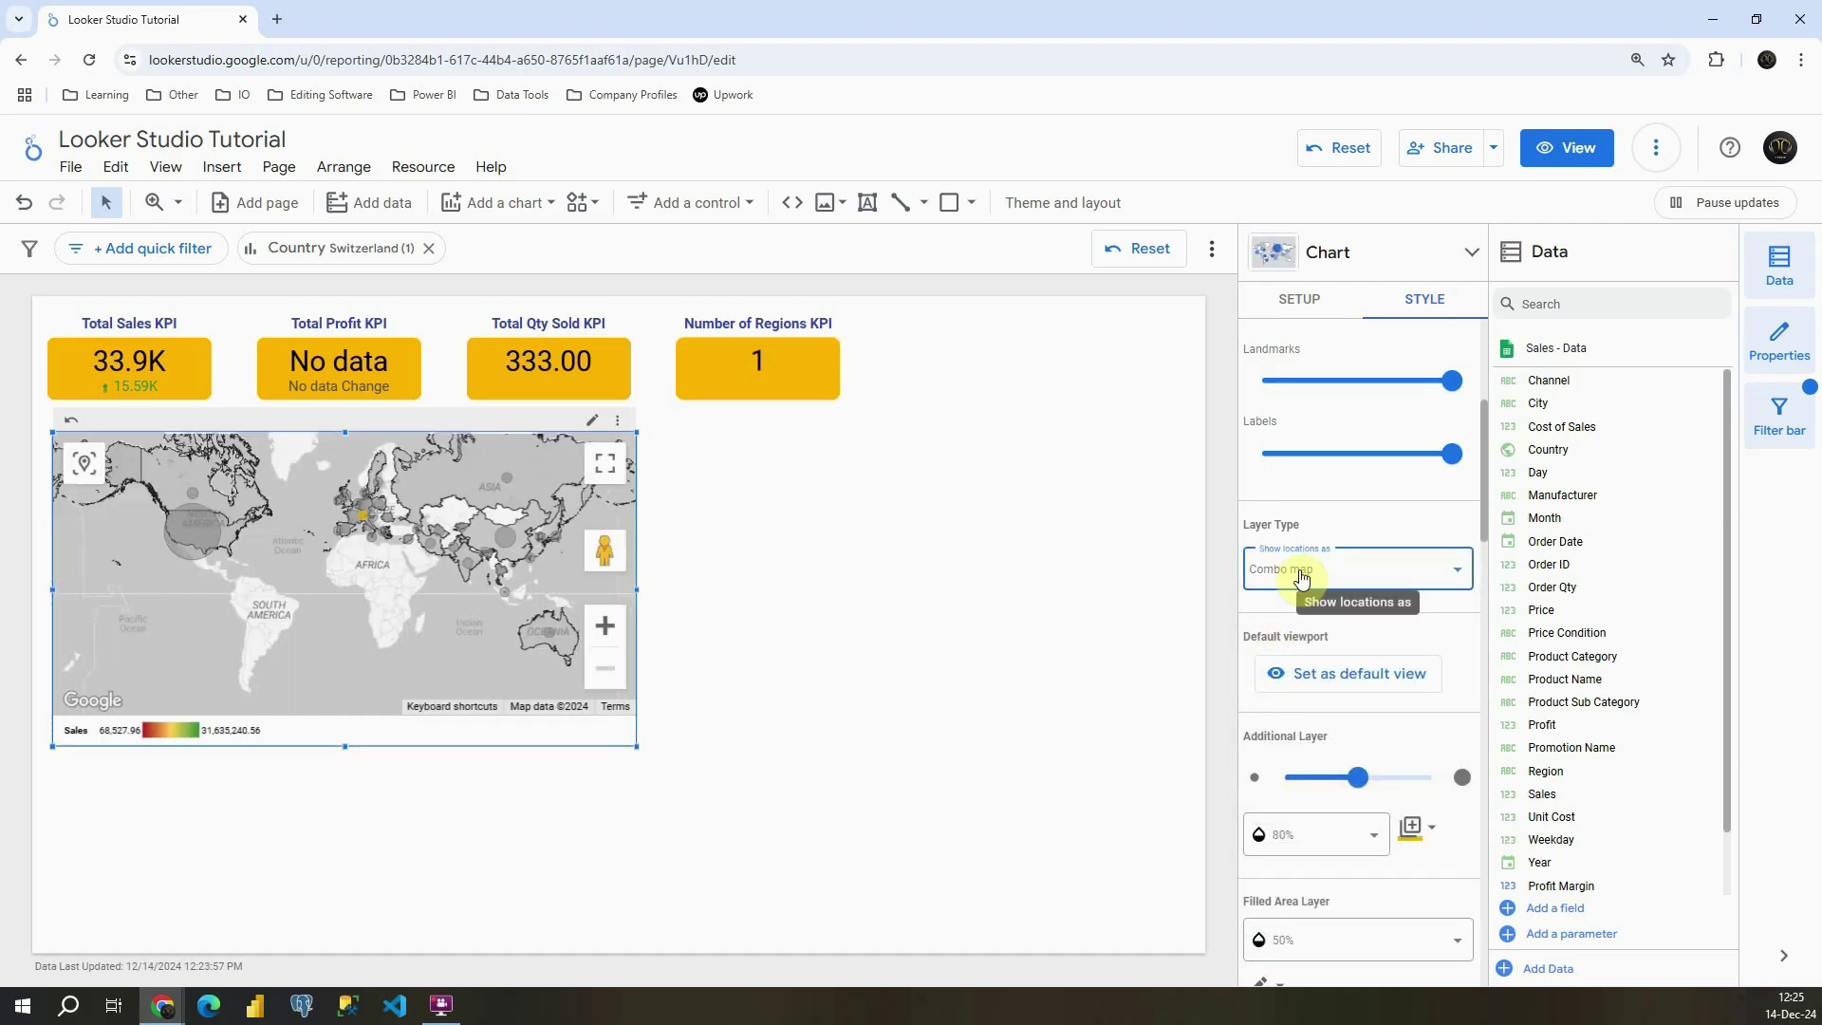
Show Sales as a Heatmap layer with a 0 to 31,635,240.56 legend
scroll(151, 529, "up", 1)
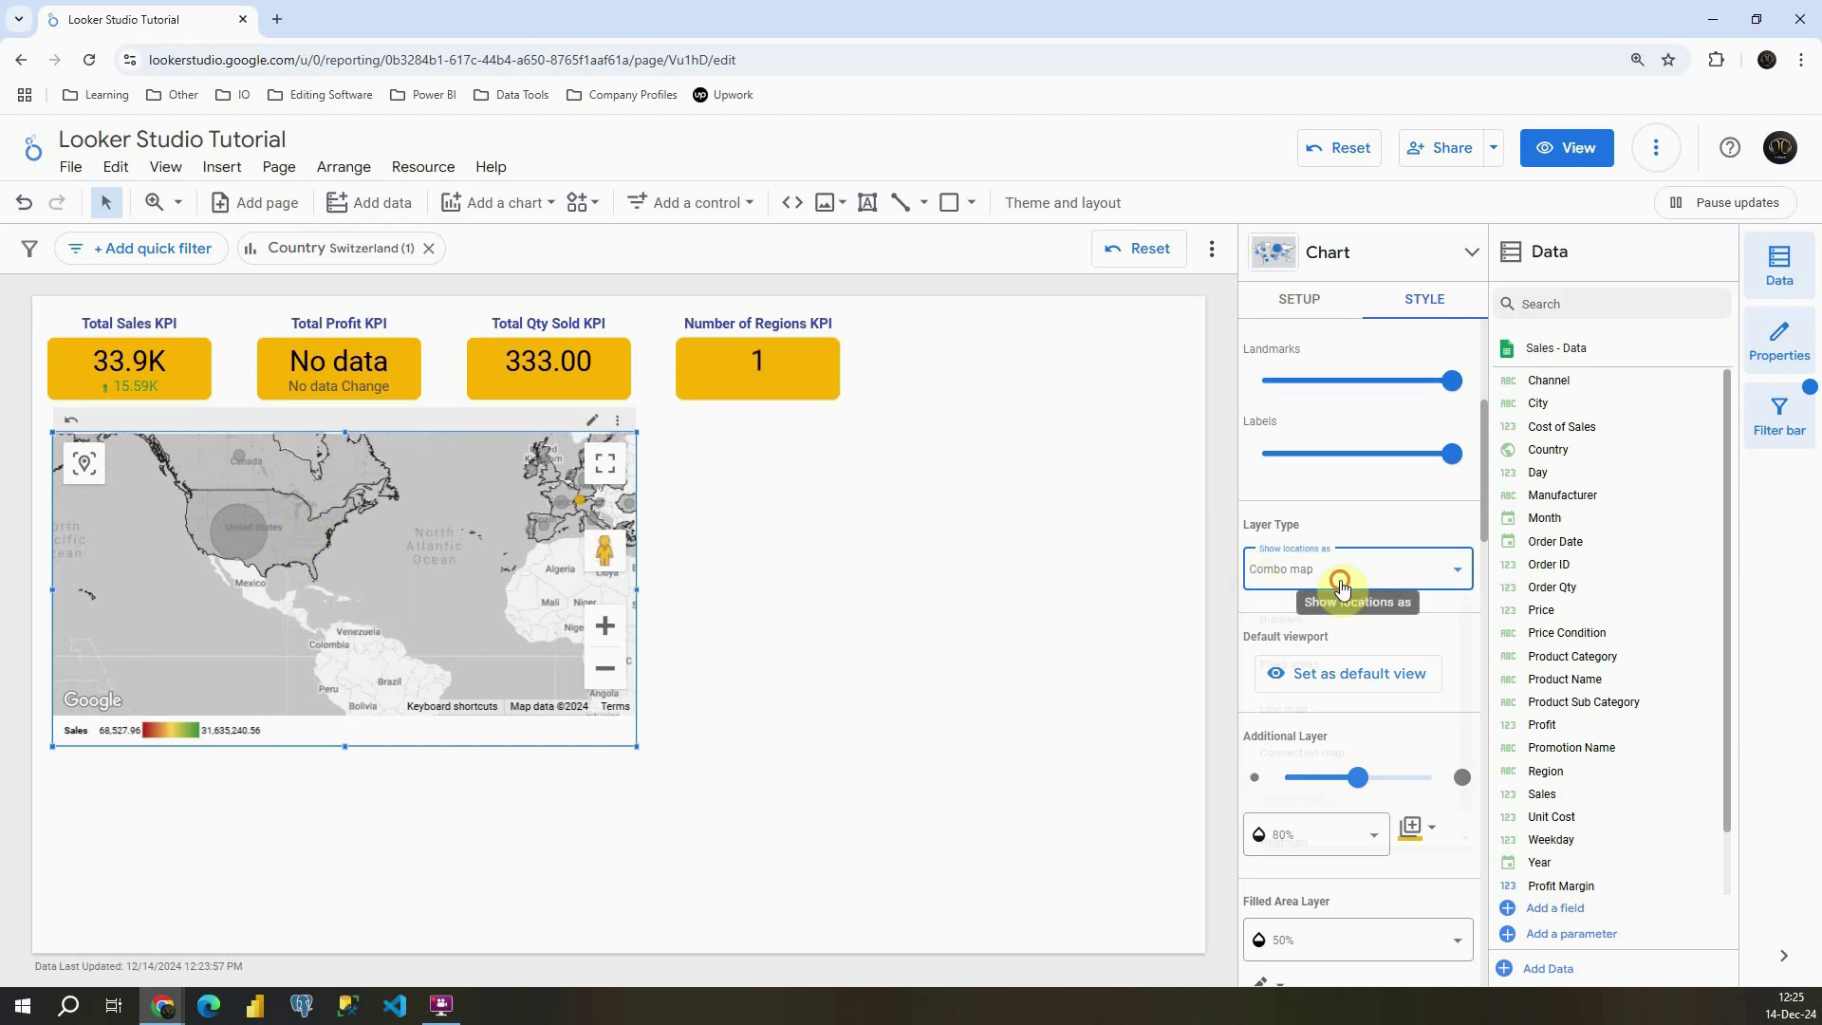
left_click(1313, 571)
left_click(1313, 847)
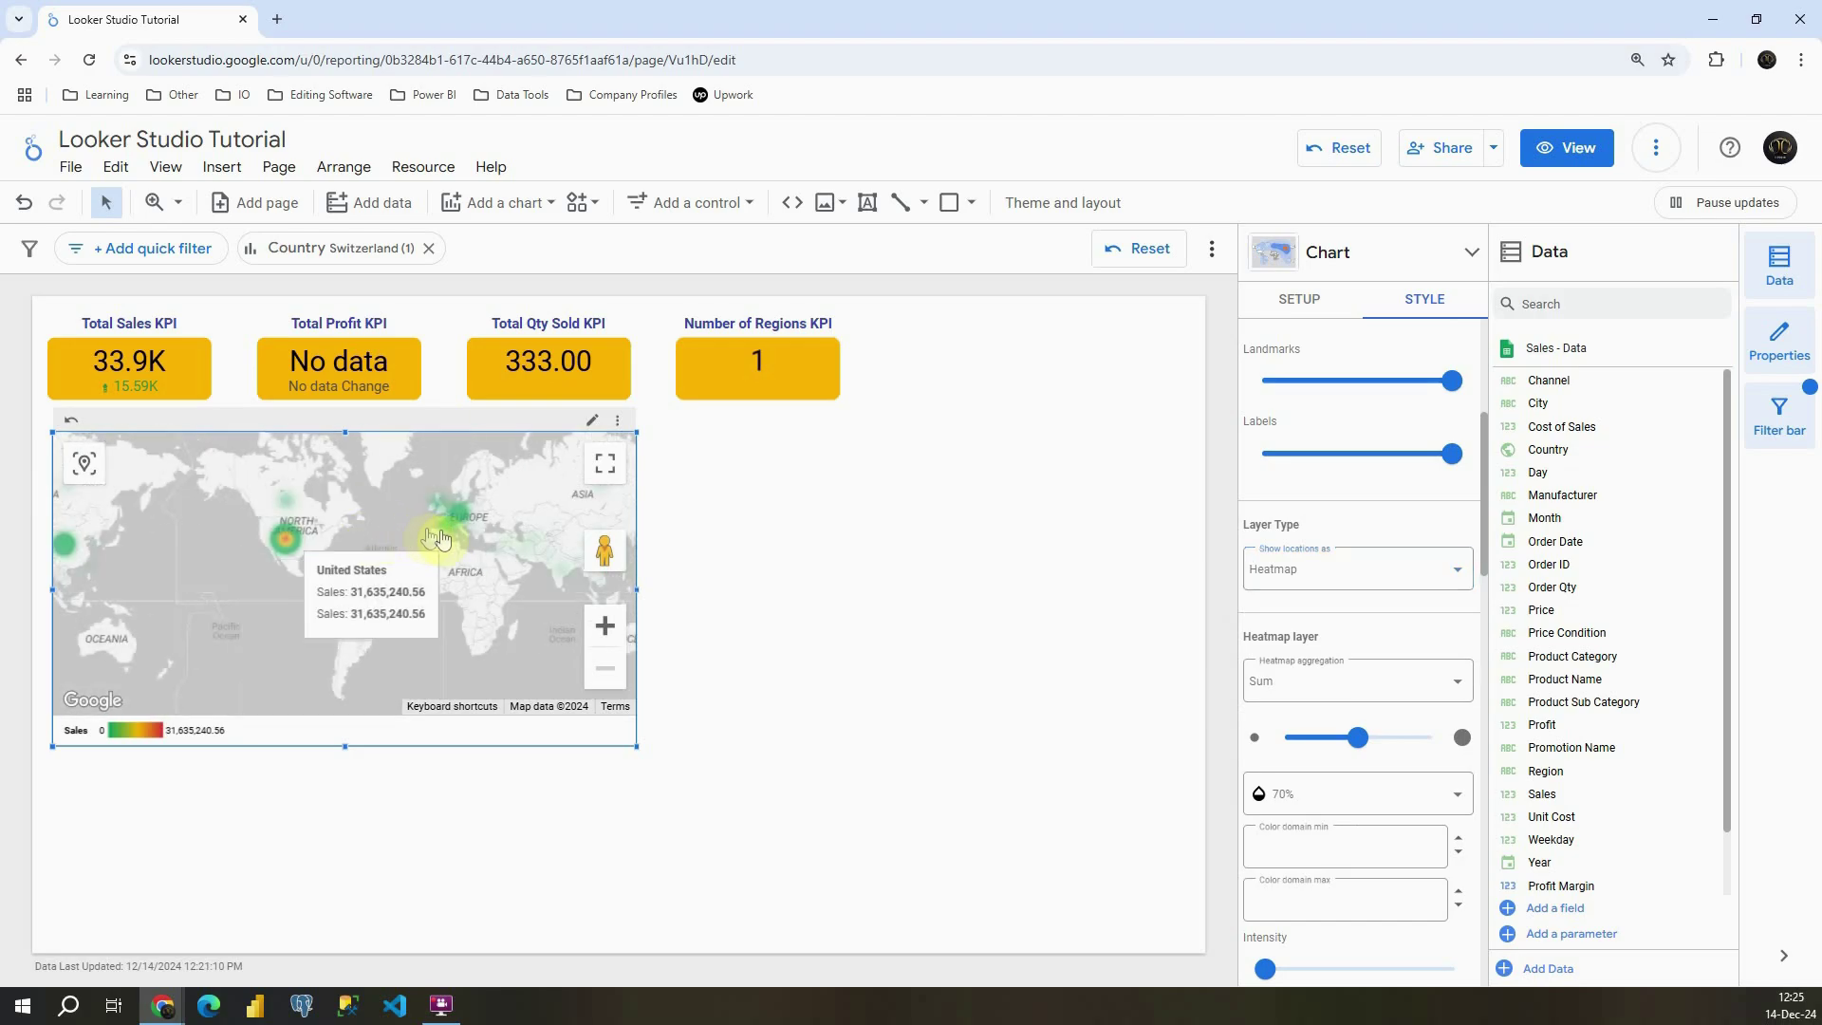
left_click_drag(498, 545, 401, 557)
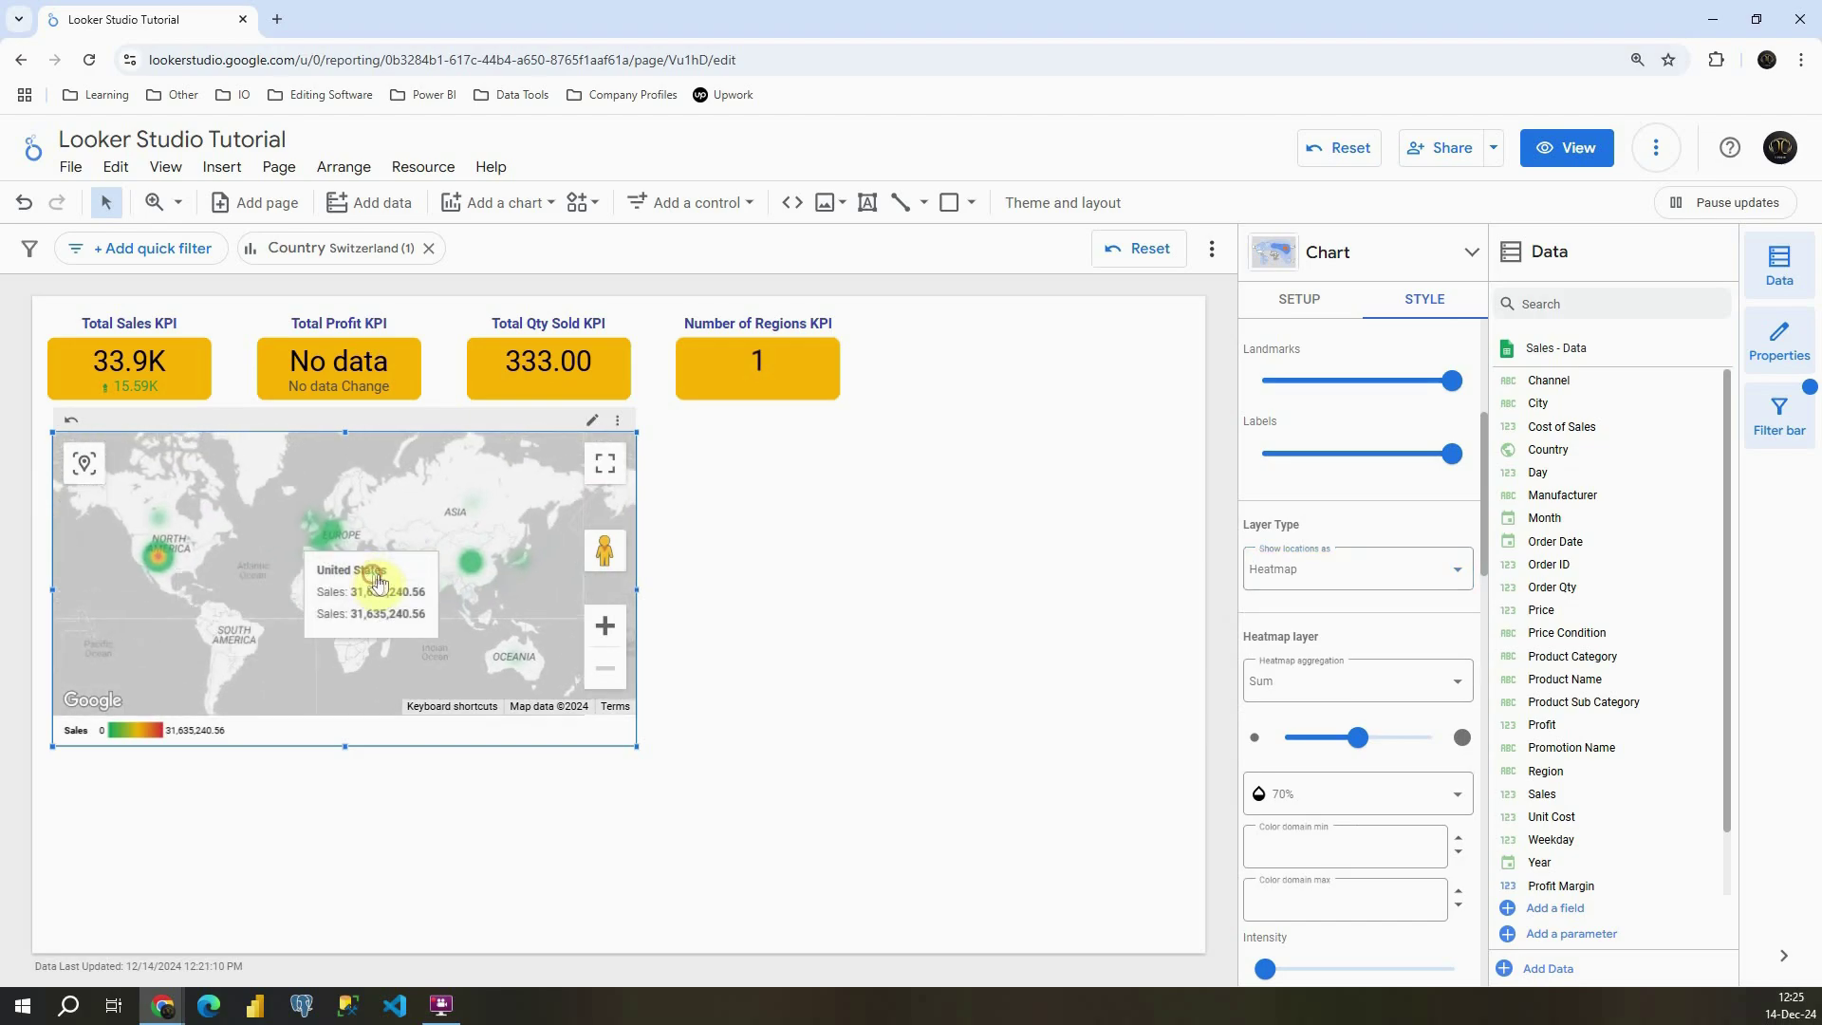
scroll(217, 566, "up", 3)
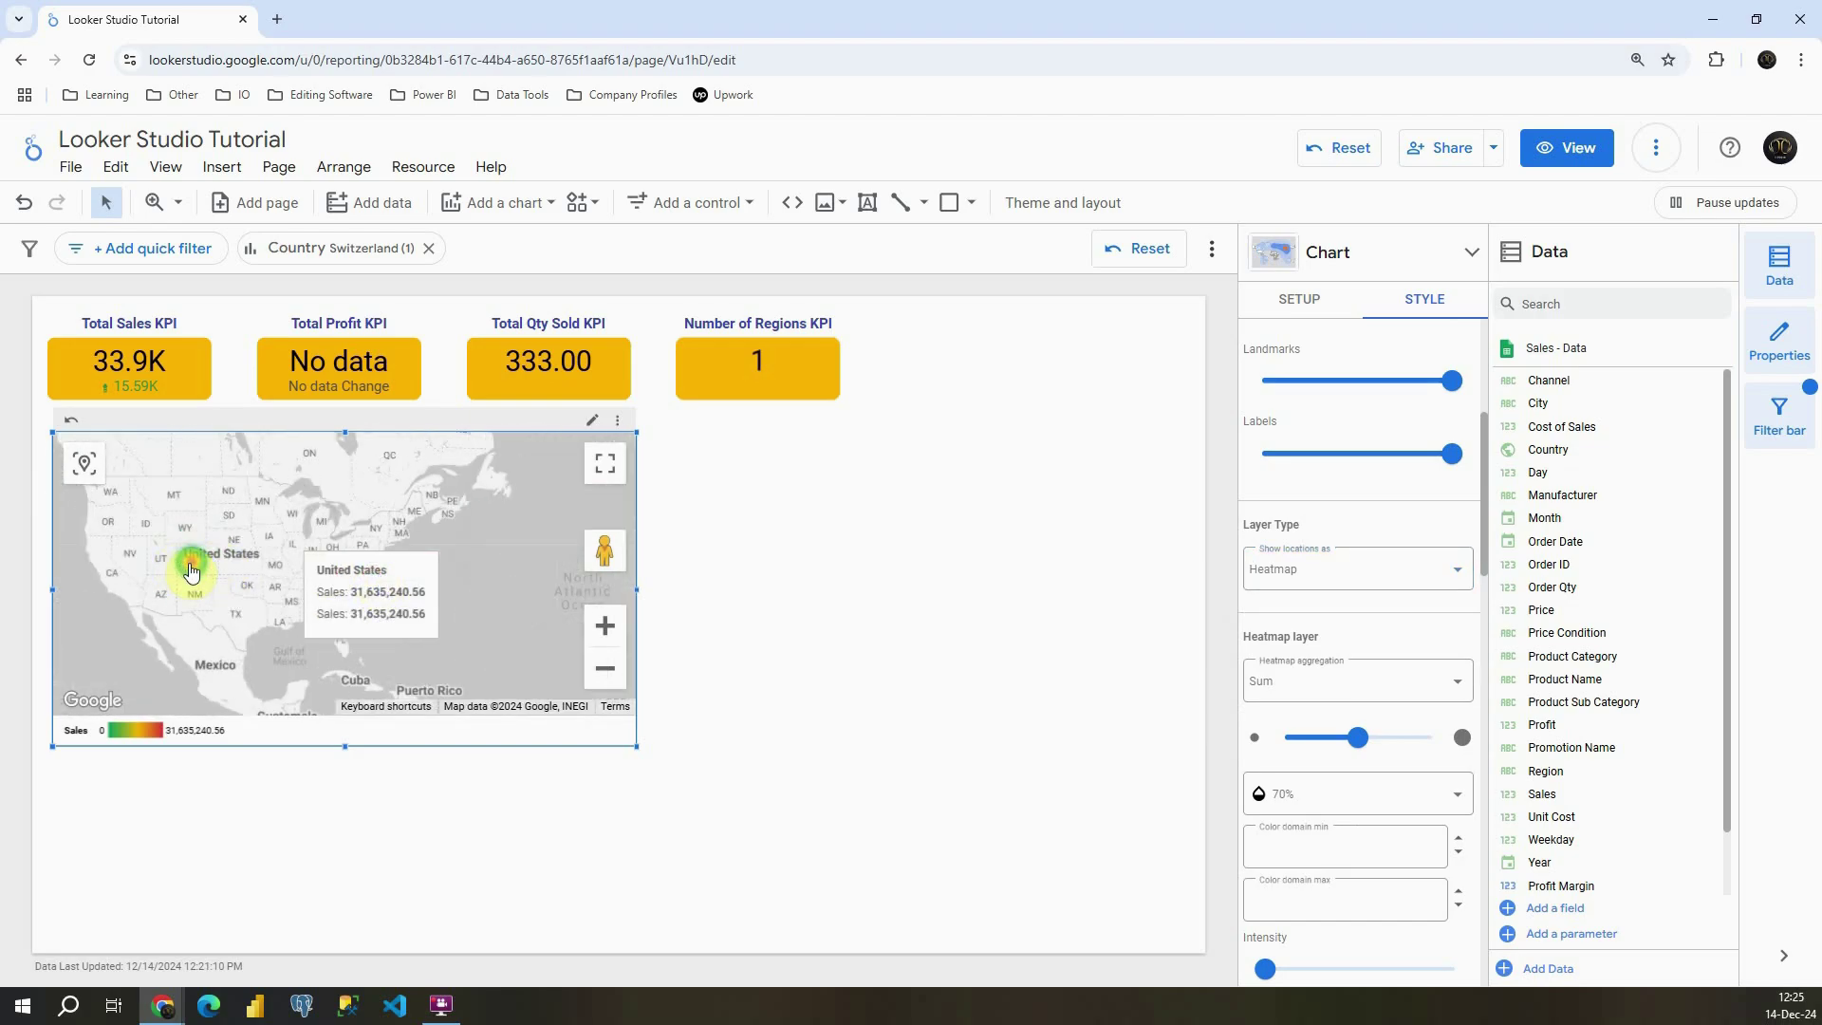
scroll(280, 570, "down", 2)
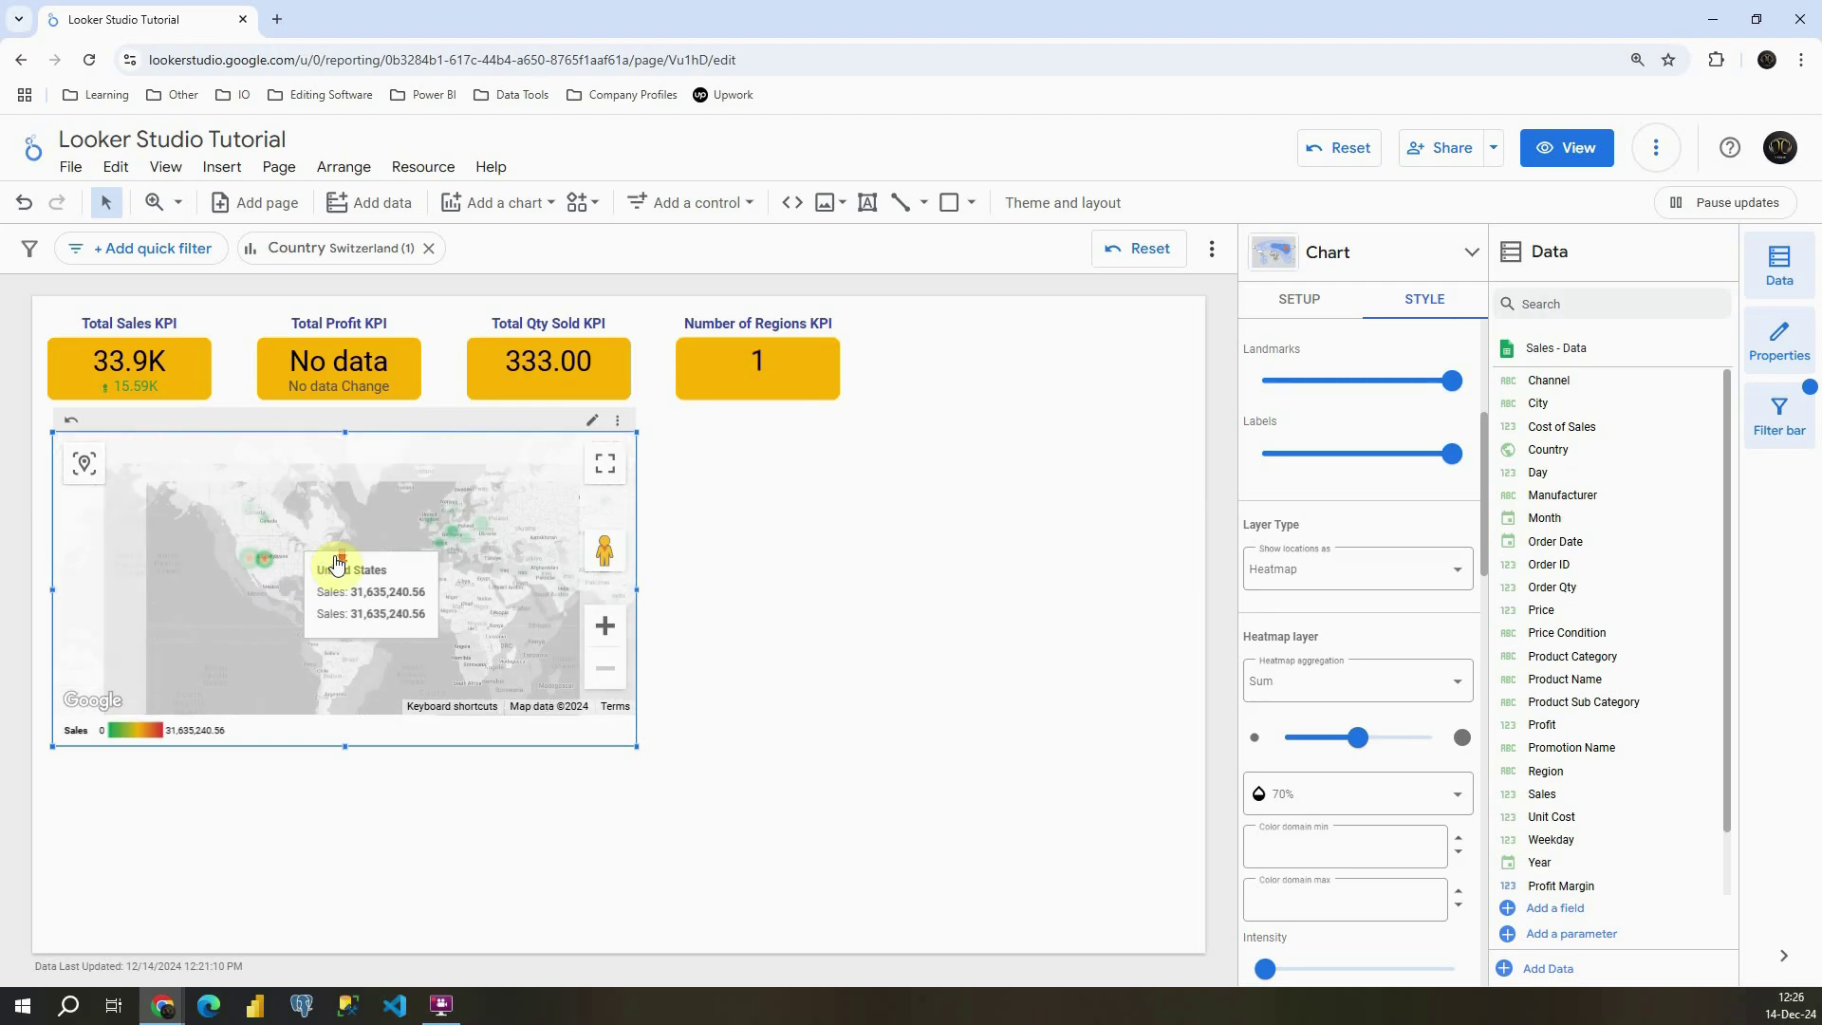
scroll(1349, 610, "down", 3)
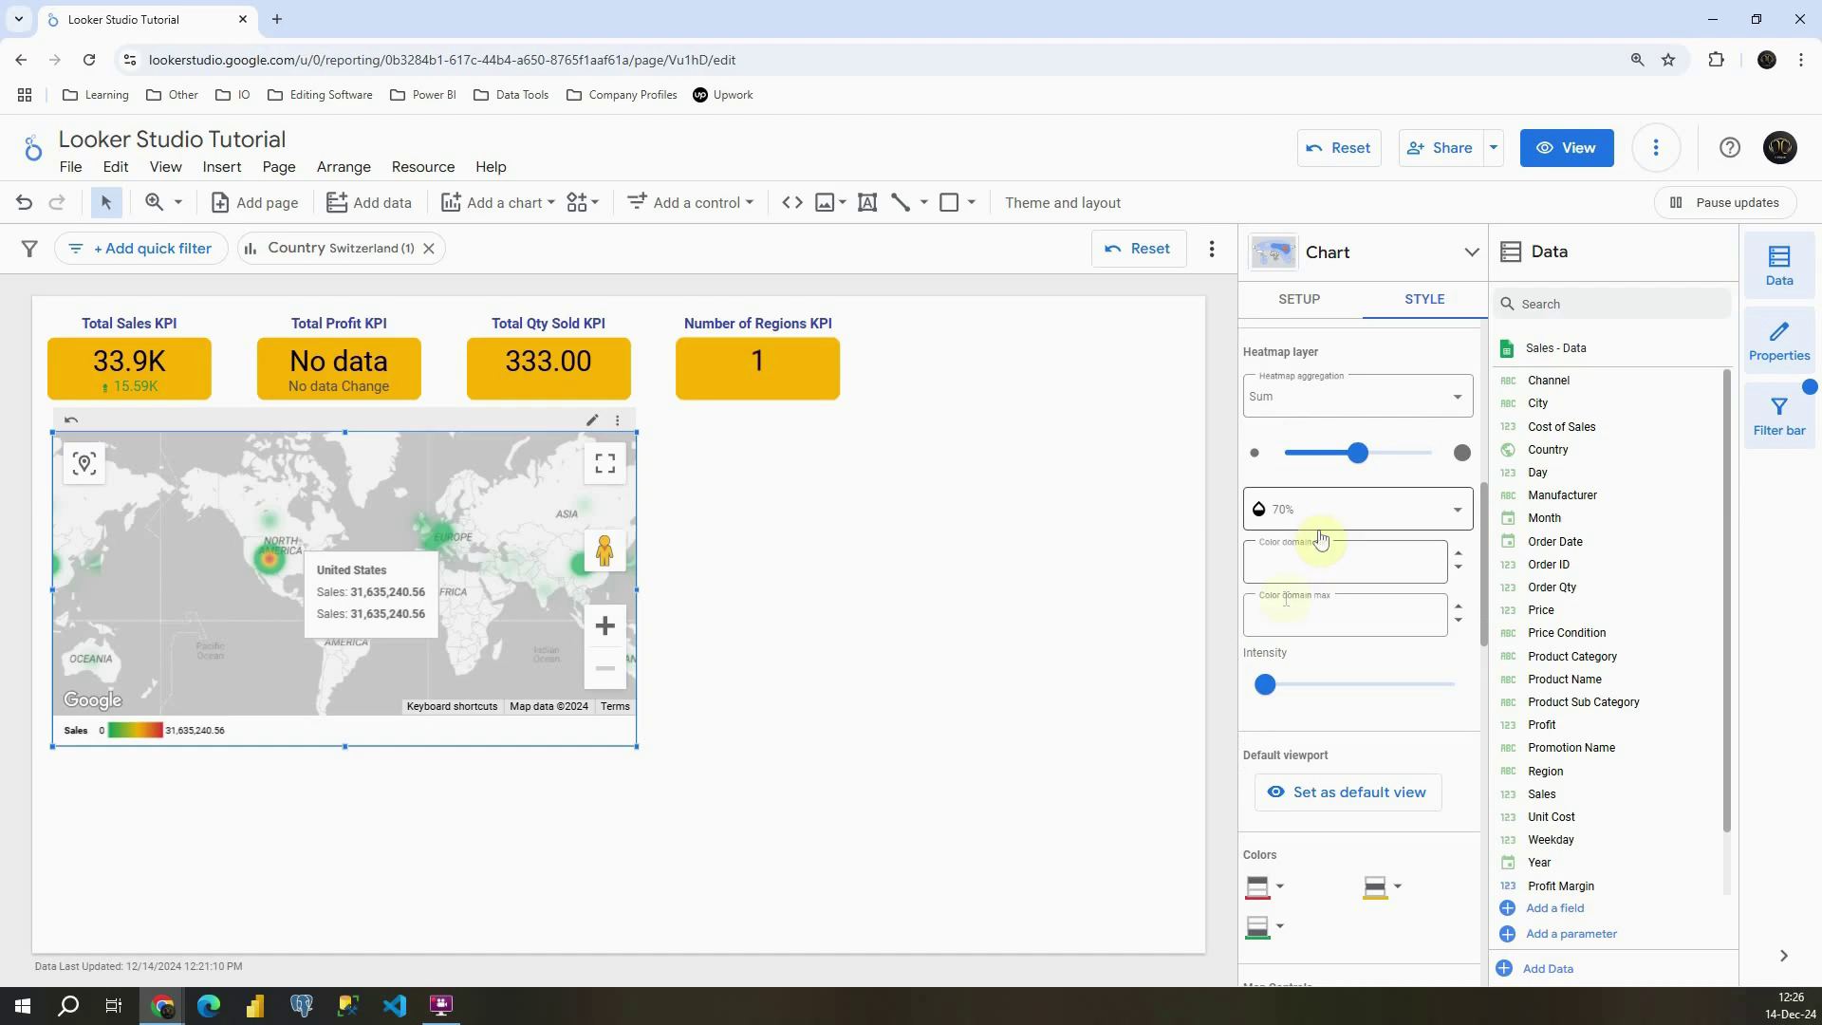
scroll(1332, 673, "down", 3)
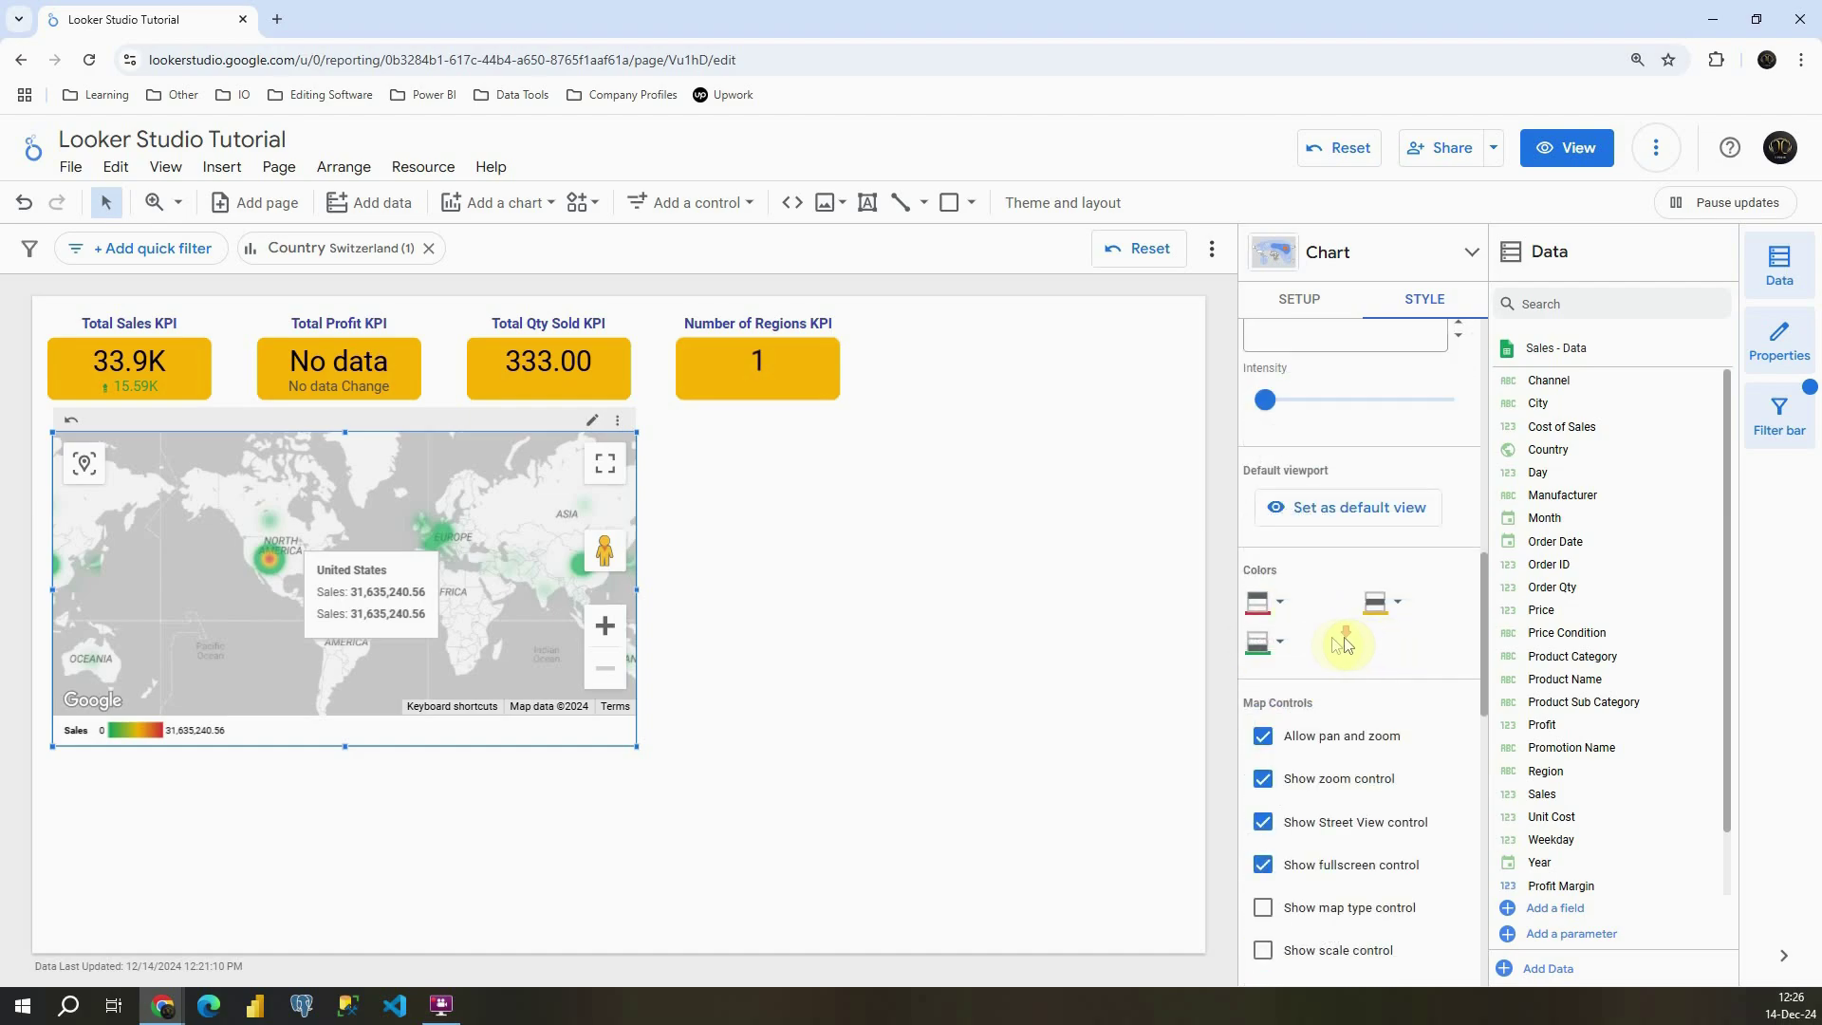
scroll(1330, 634, "down", 3)
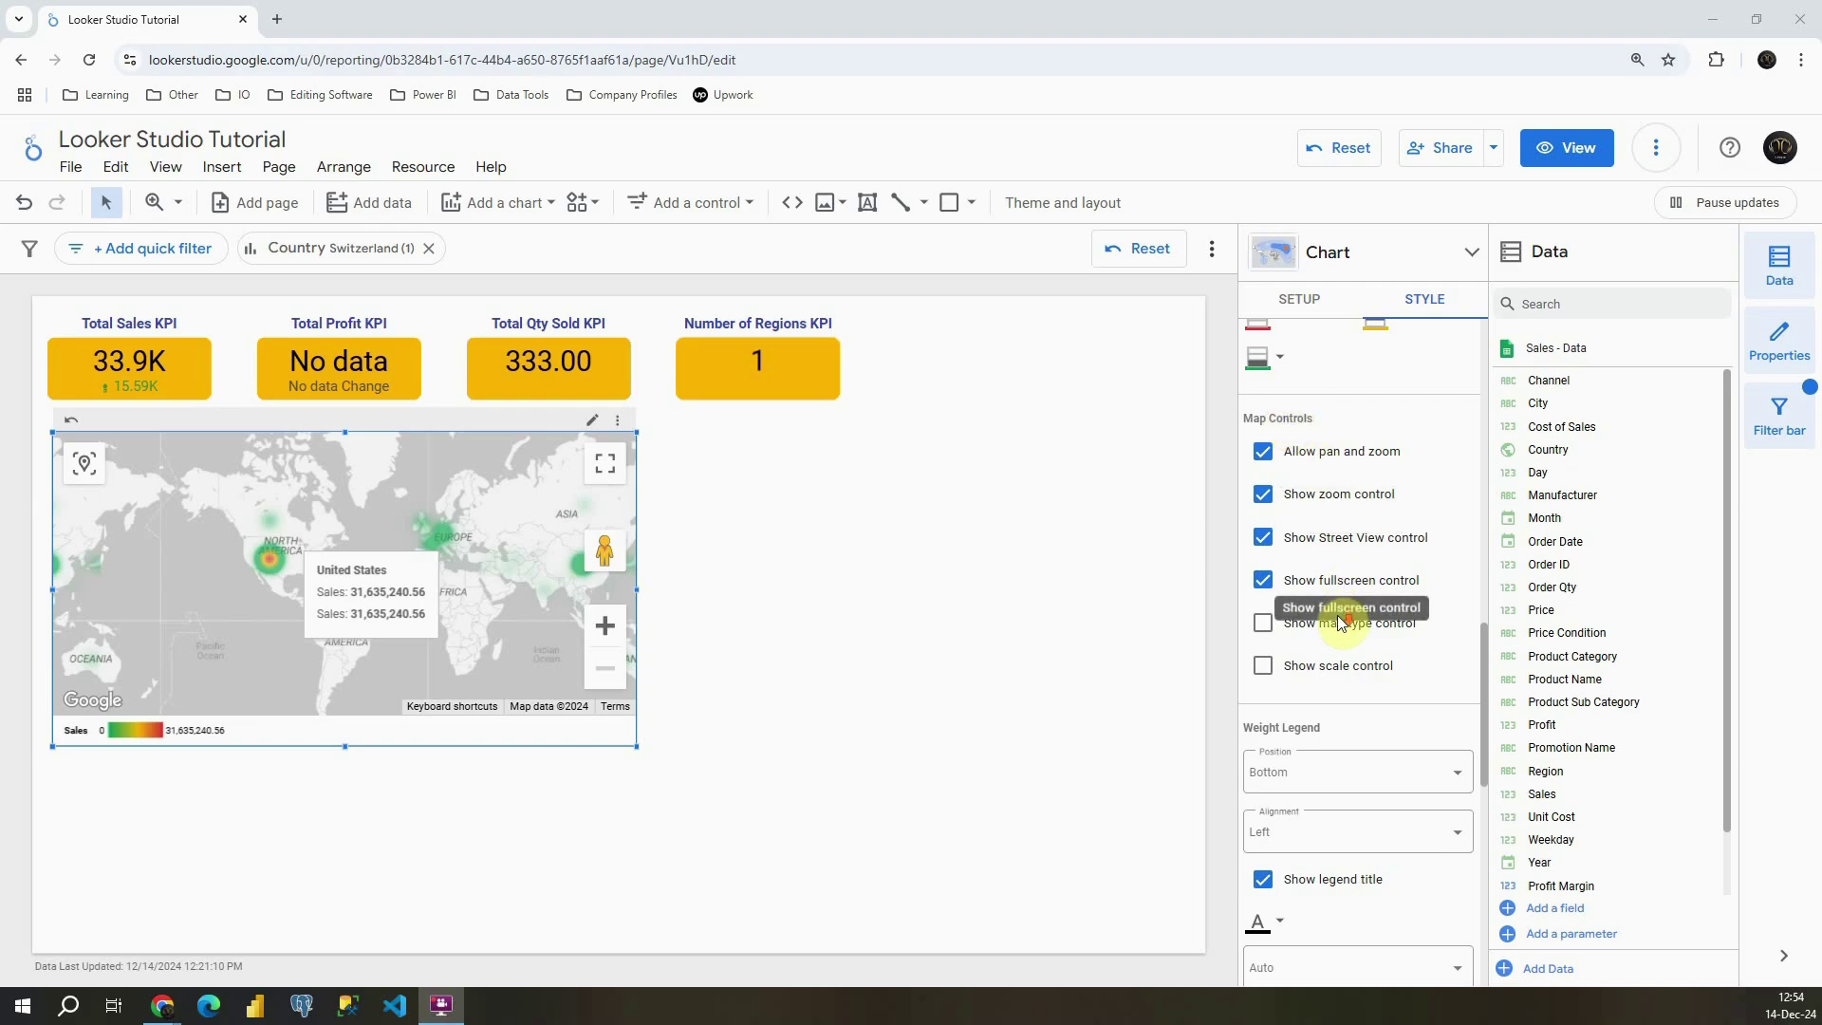
Try the legend at Top, Left and None, then settle on Bottom
scroll(1331, 726, "down", 2)
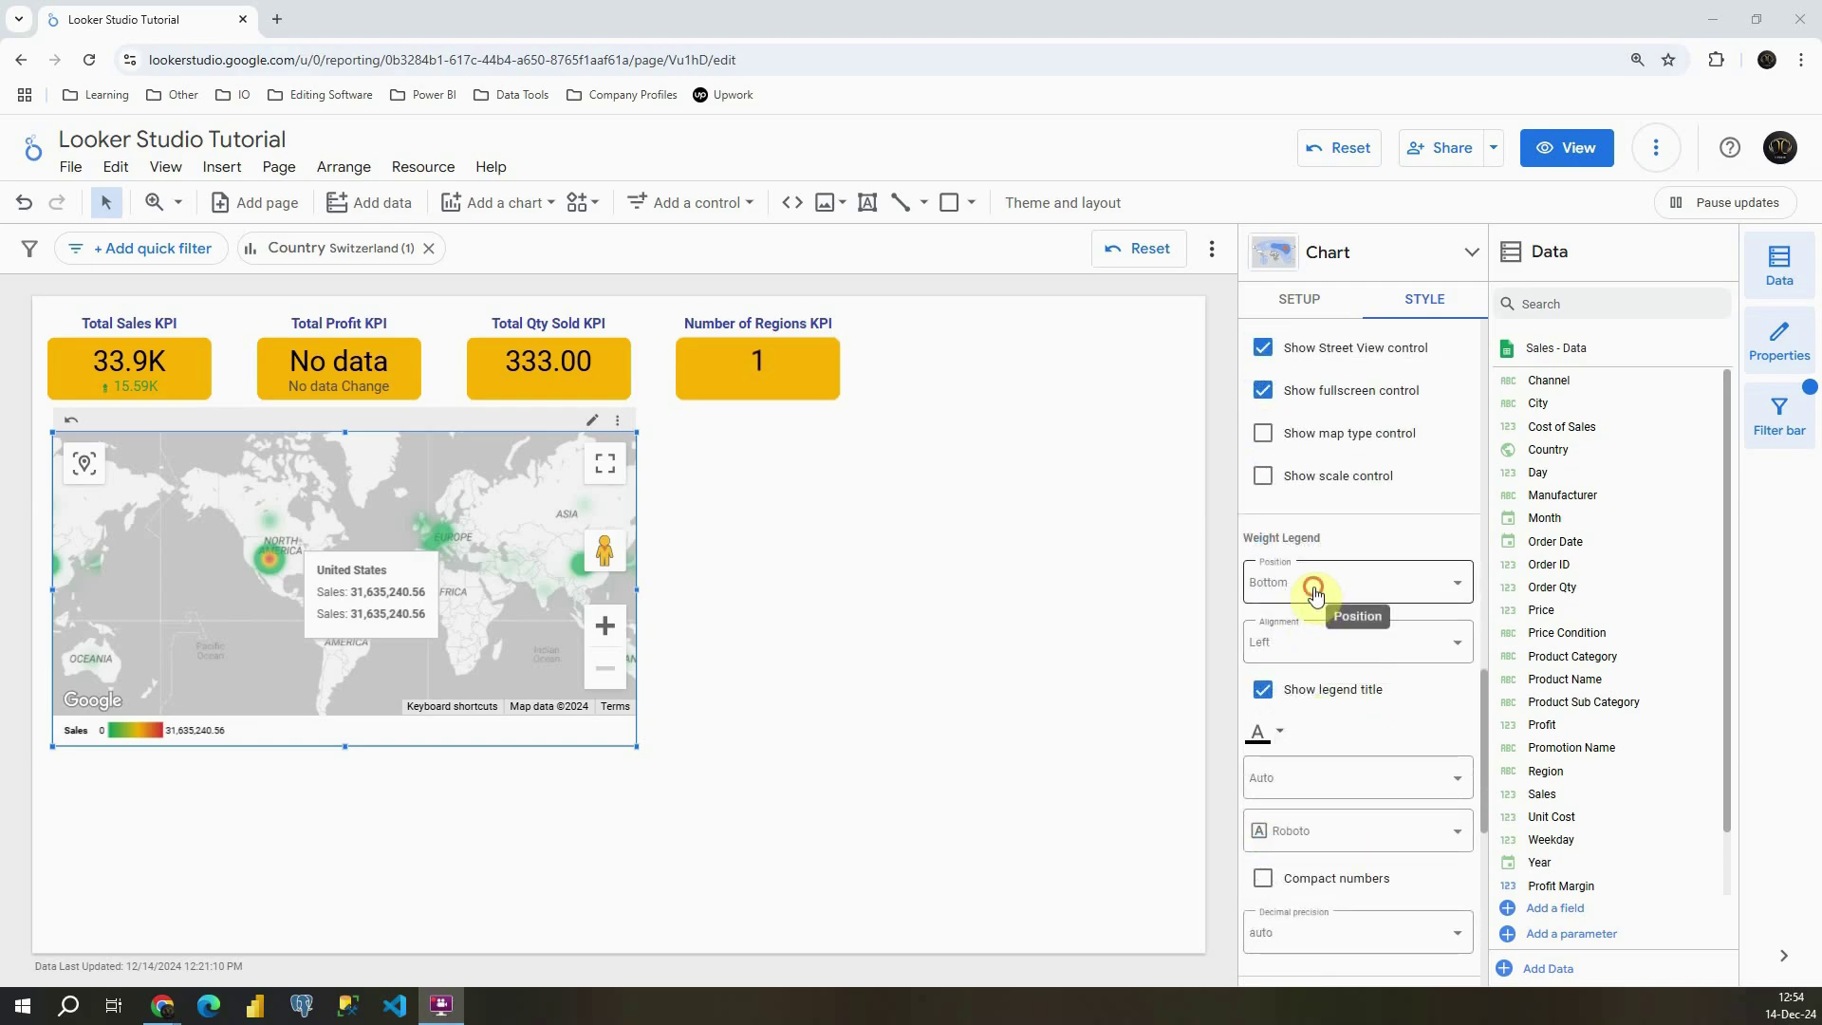
left_click(1314, 584)
left_click(1291, 739)
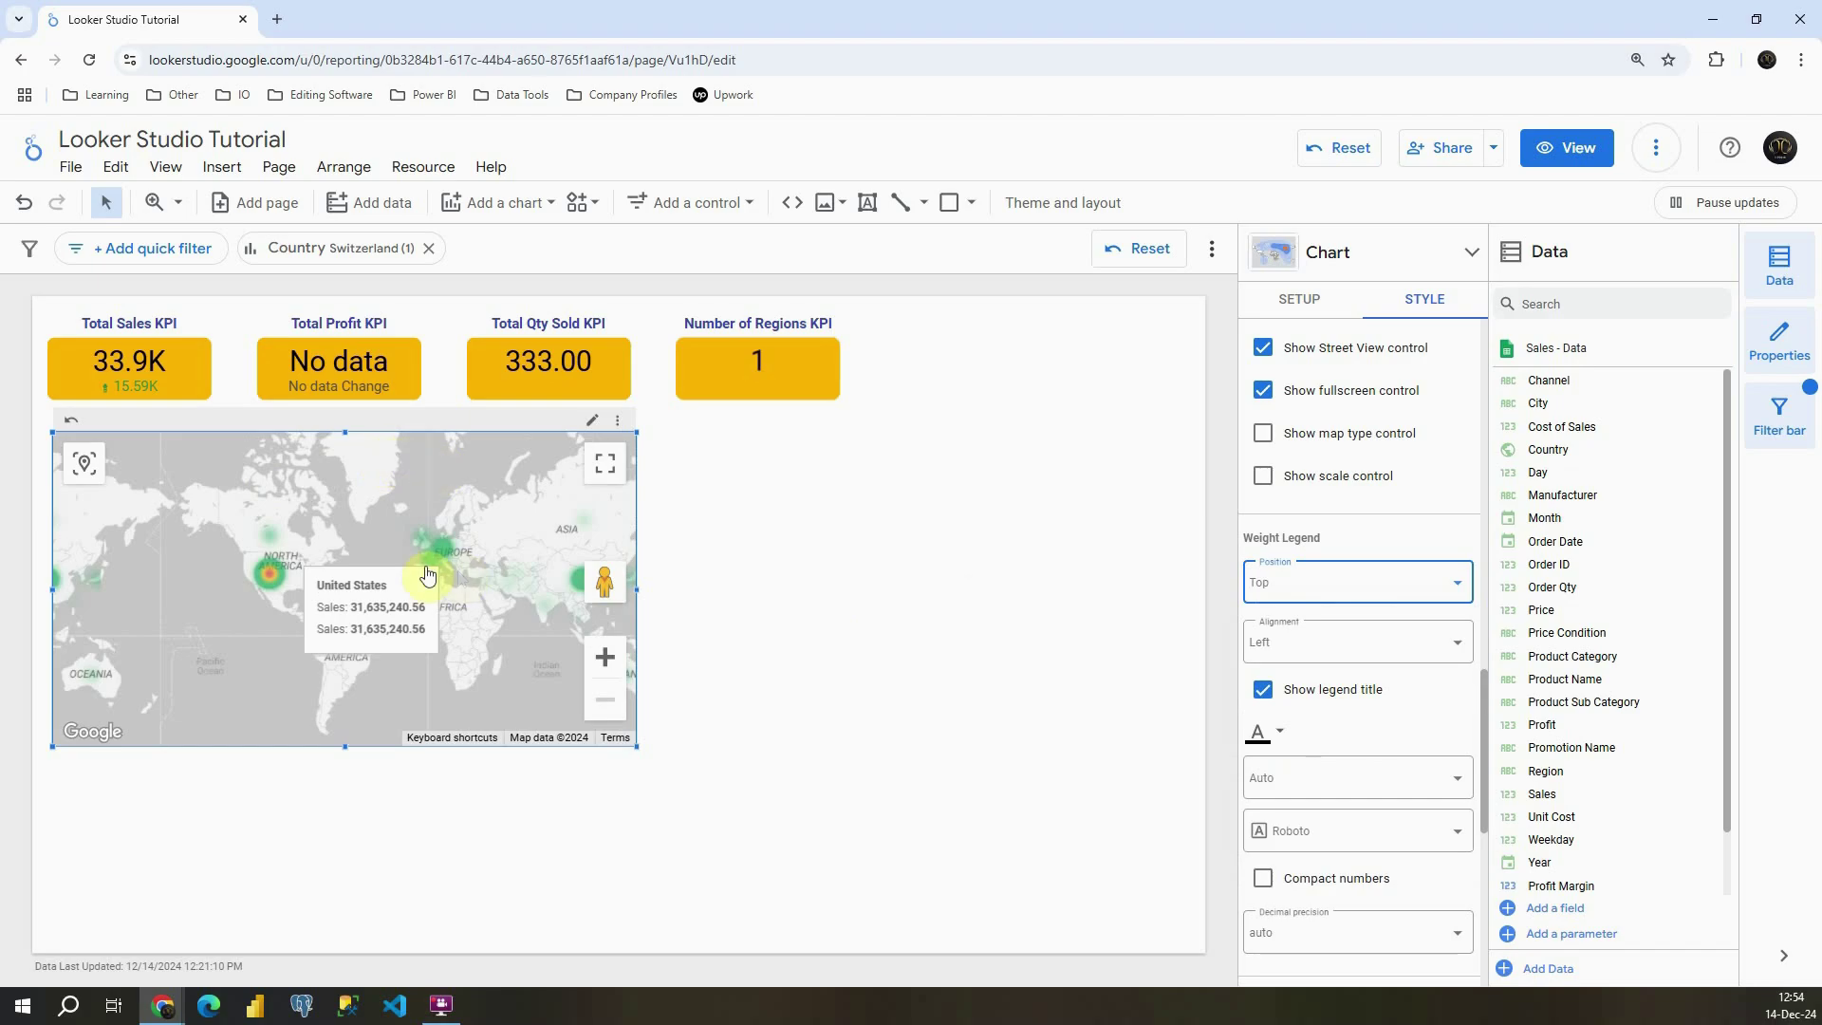
left_click(1310, 582)
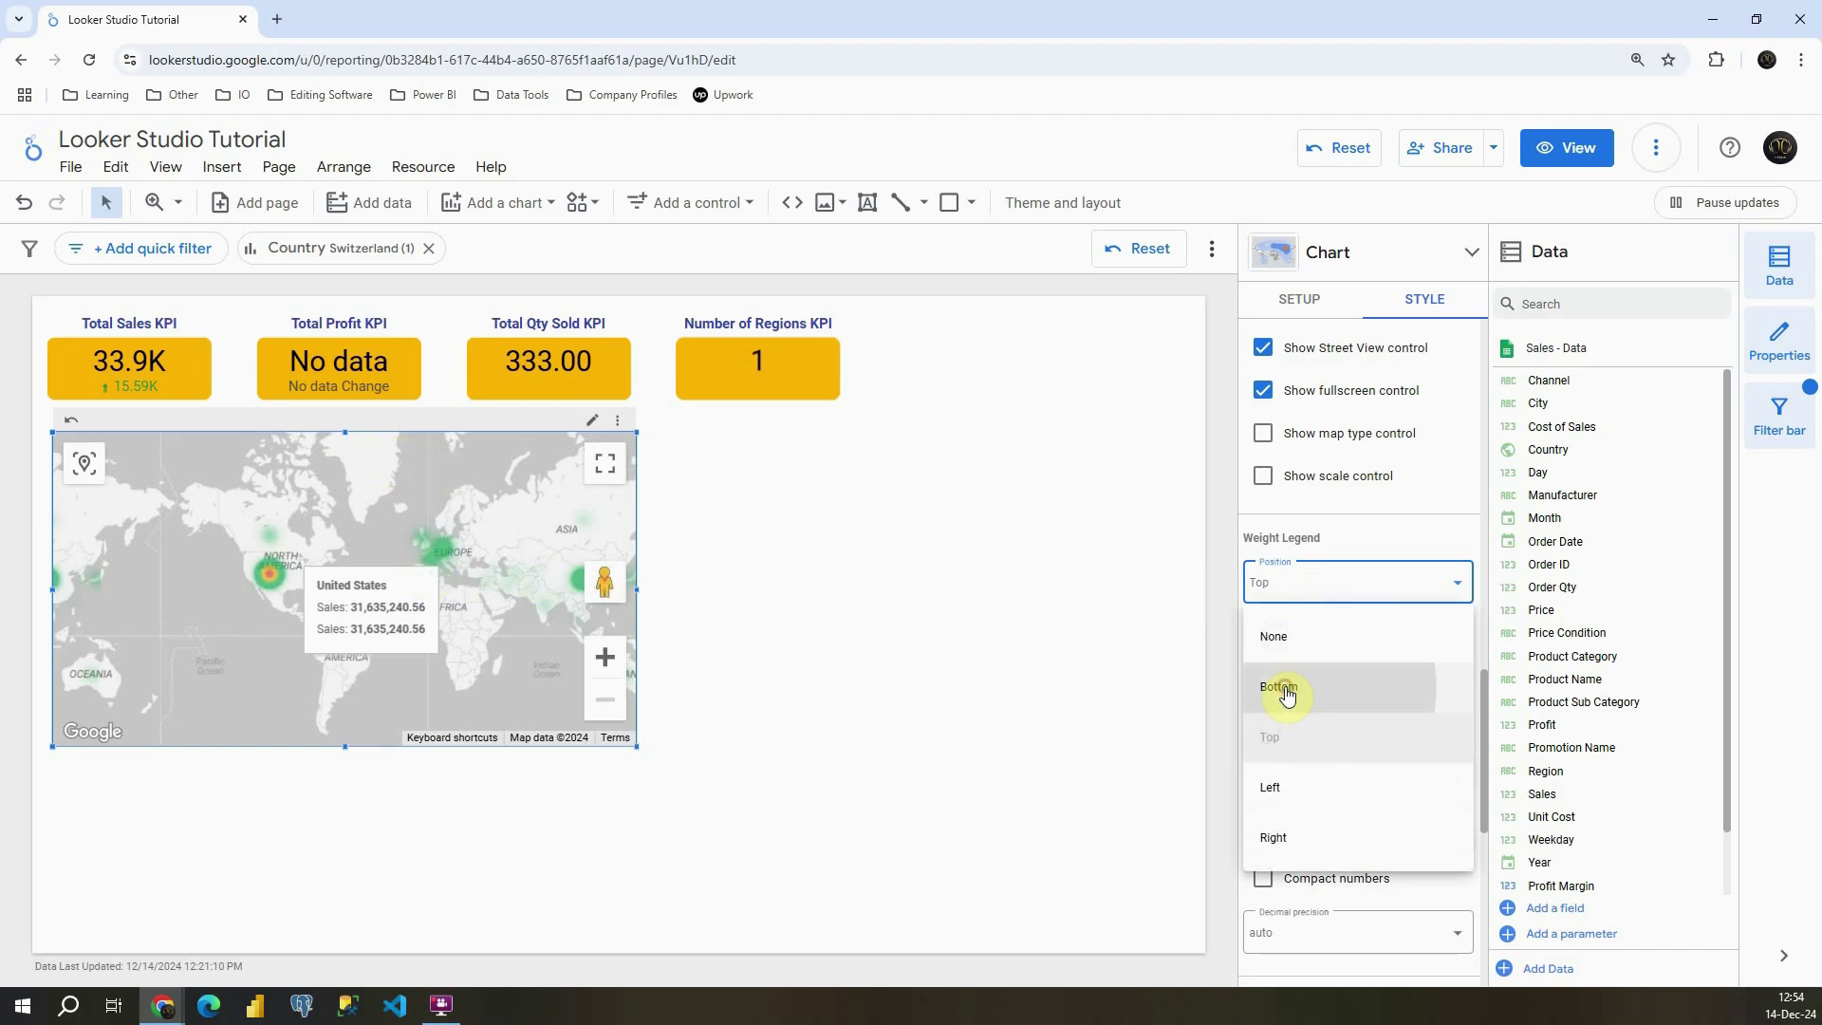
left_click(1287, 696)
left_click(1308, 585)
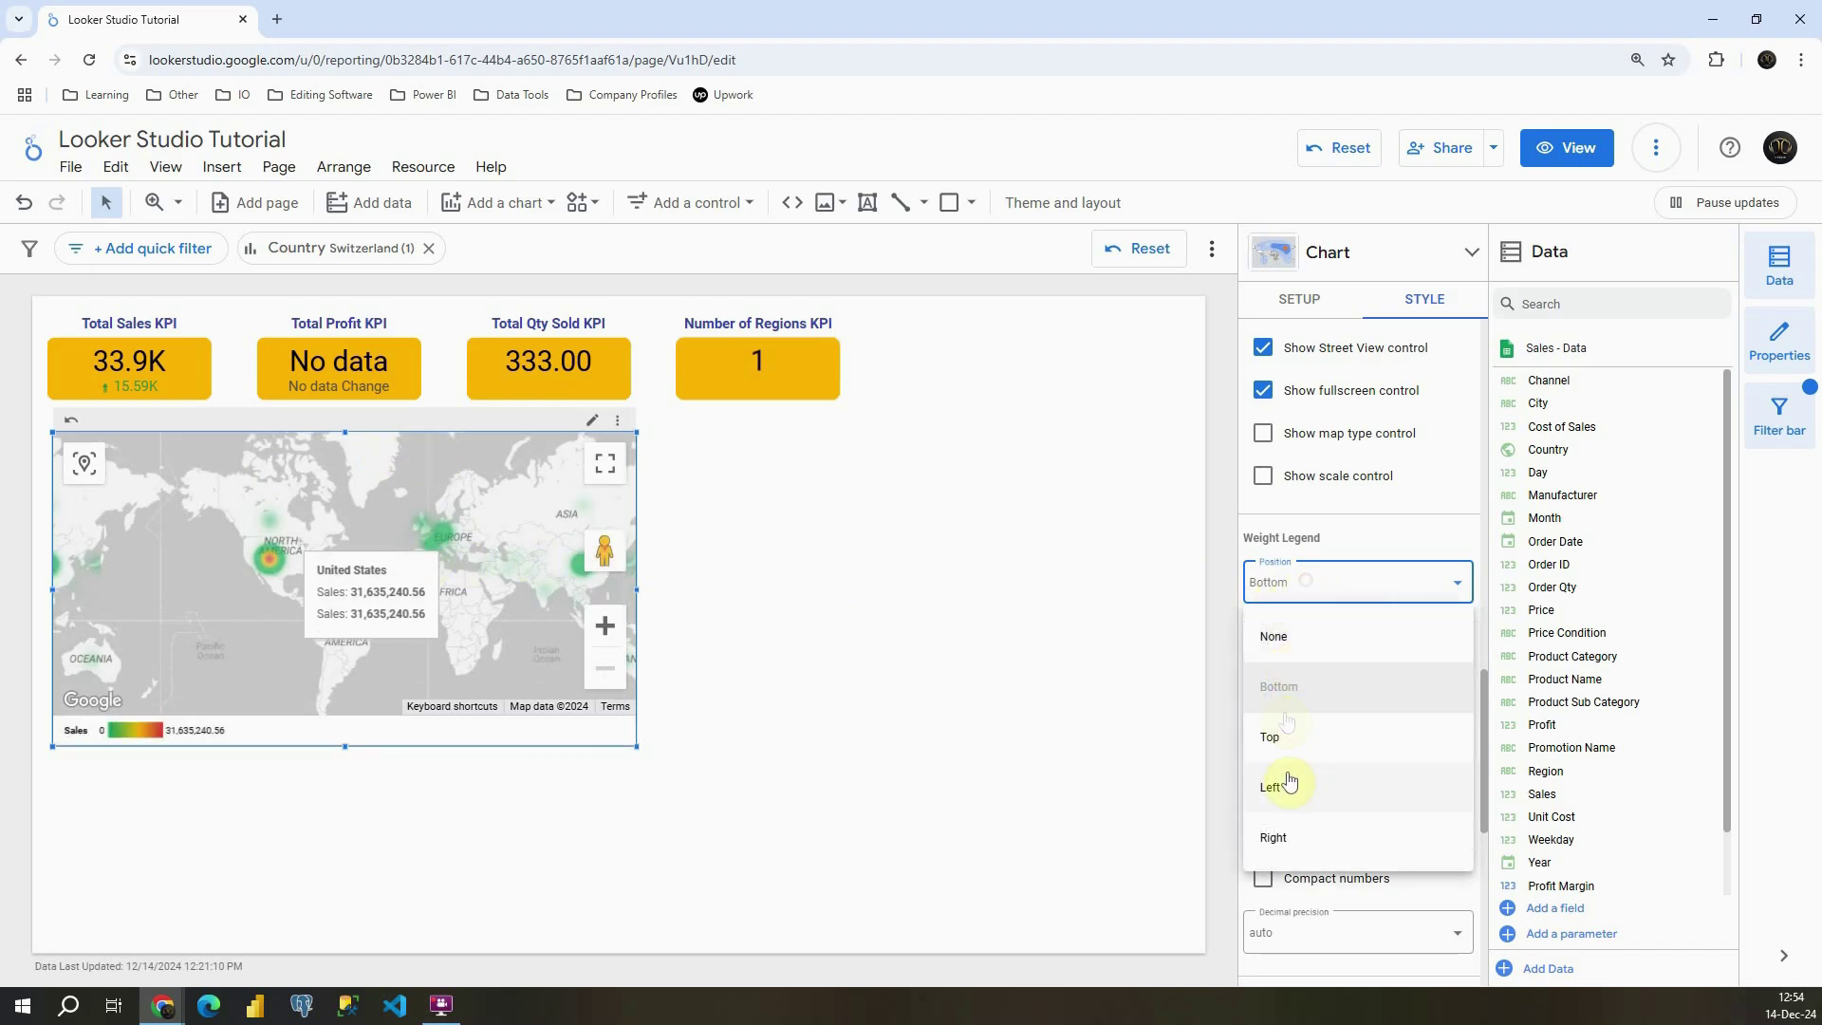
left_click(1281, 788)
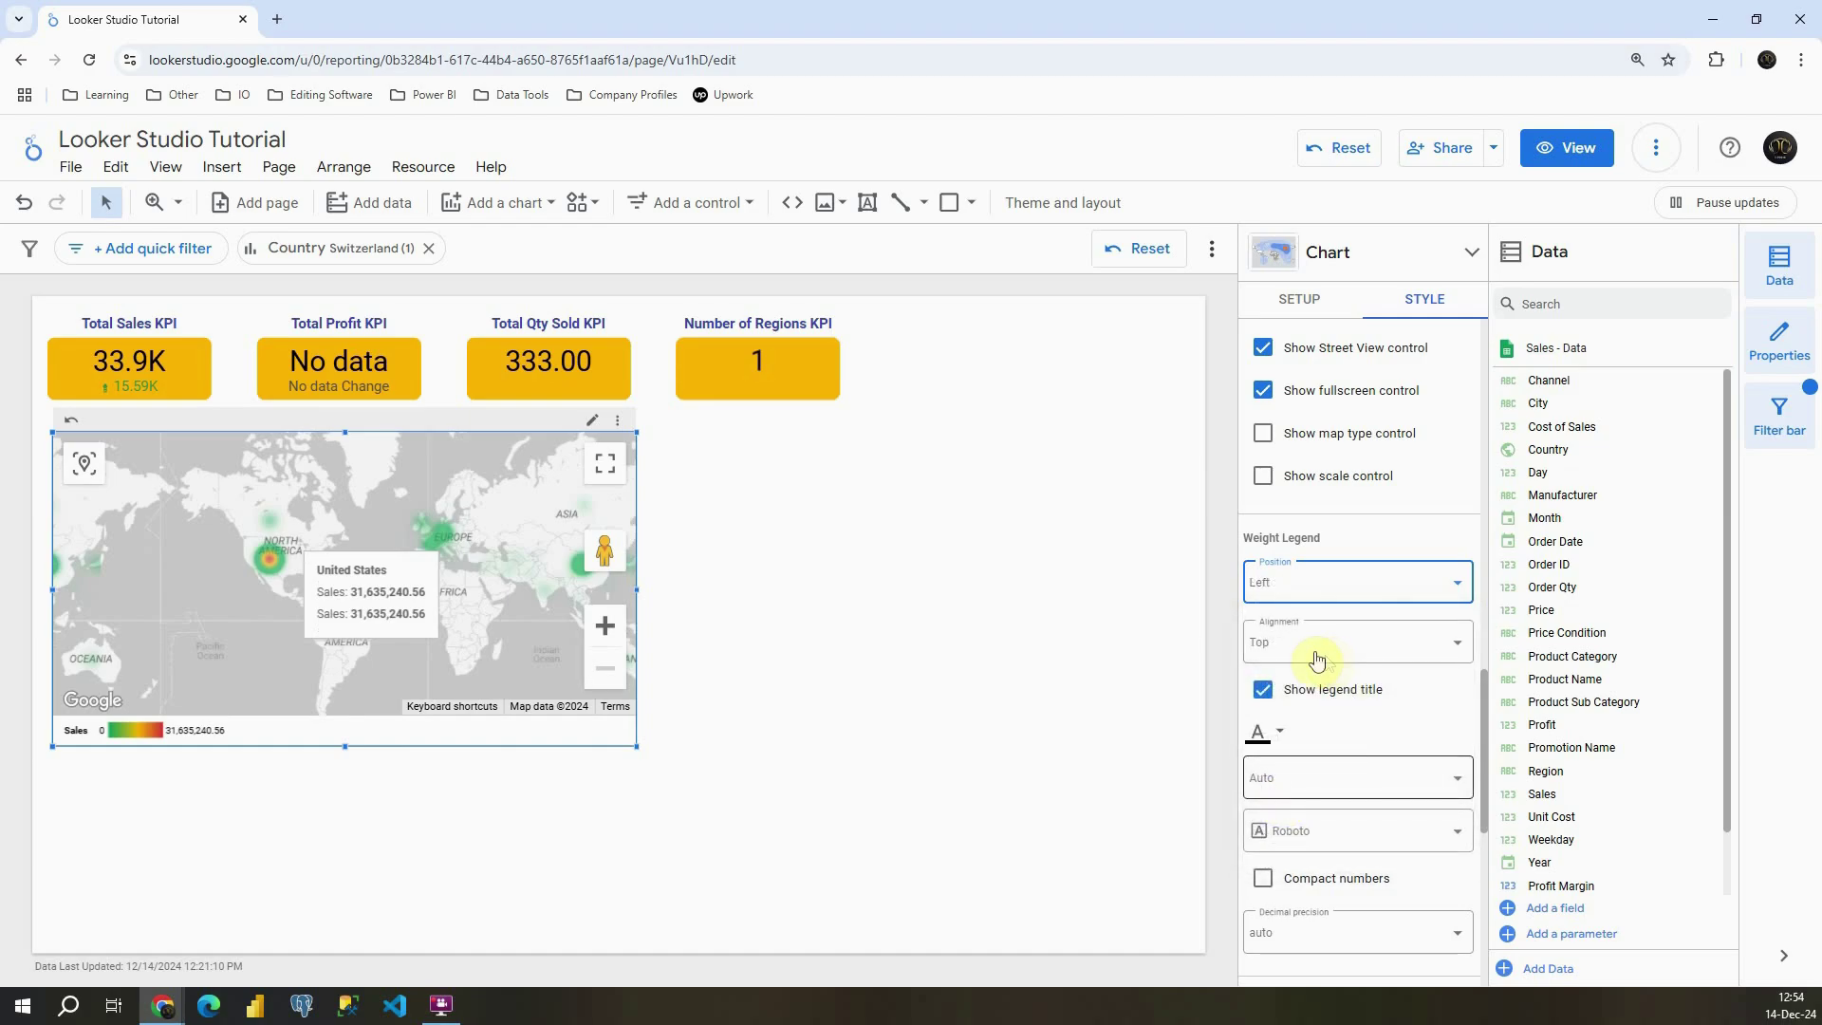
left_click(1322, 582)
left_click(1278, 642)
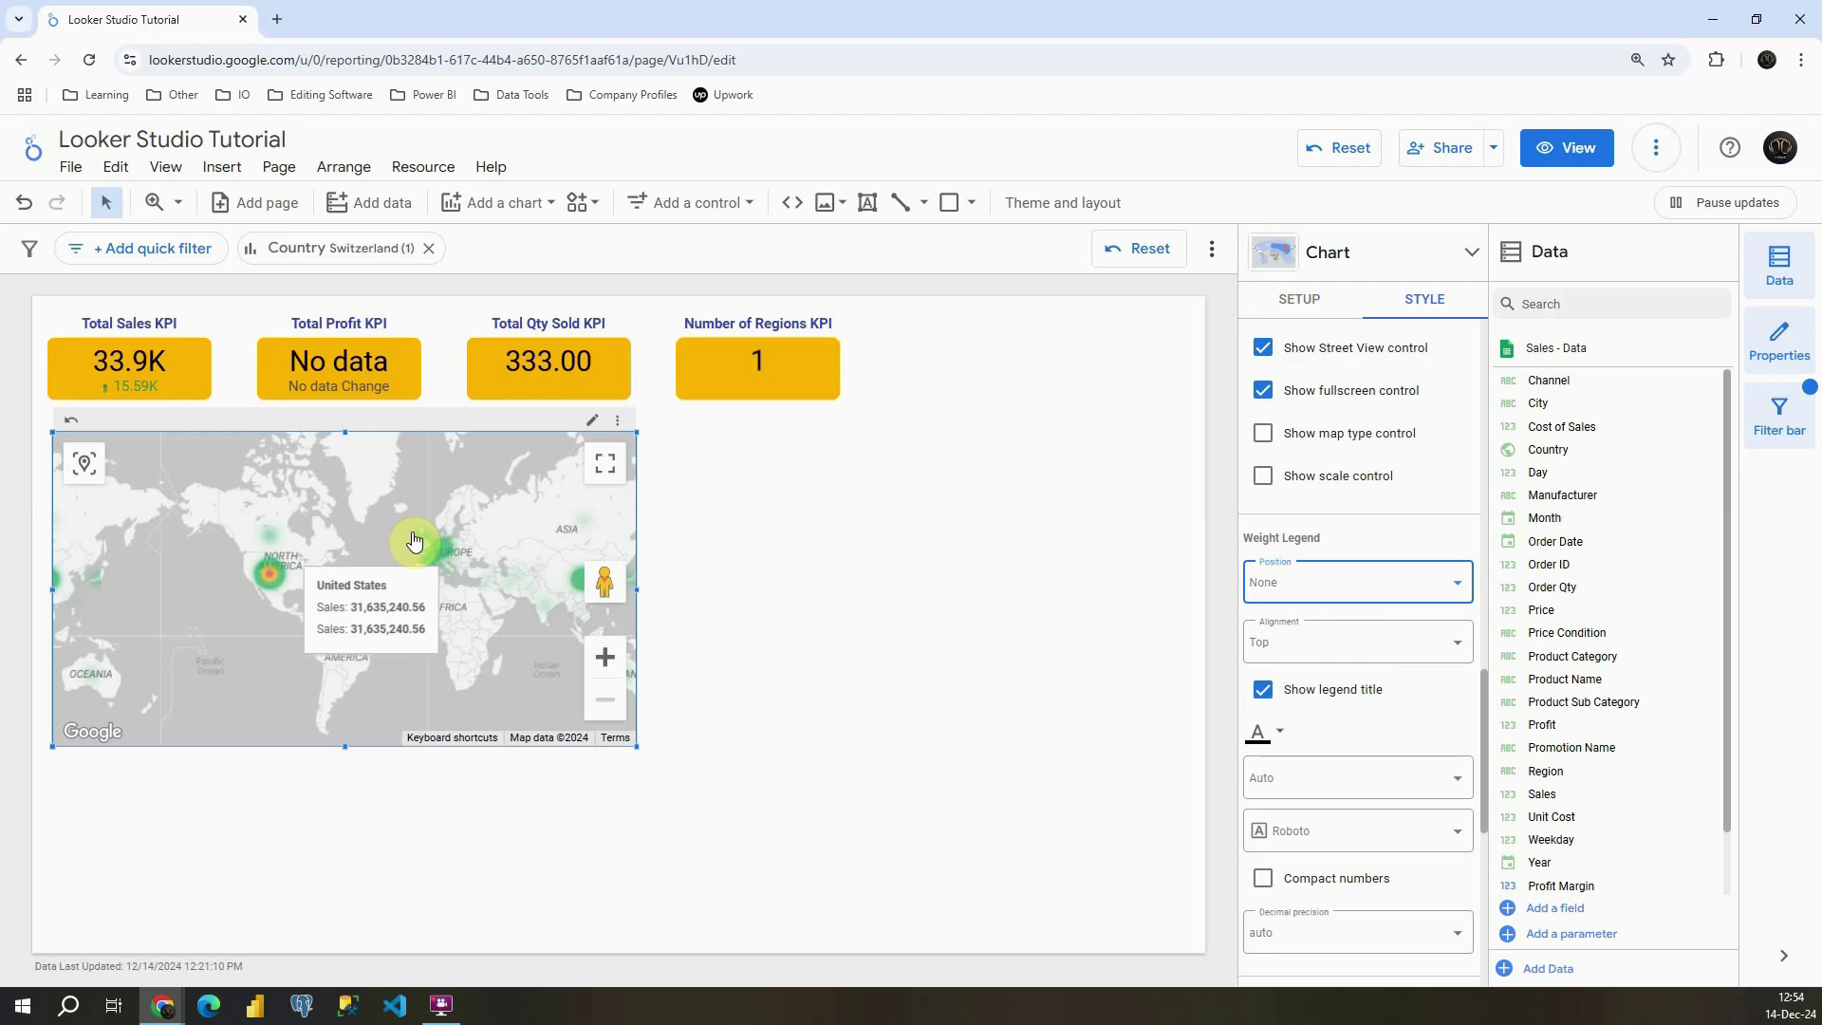
left_click(1319, 586)
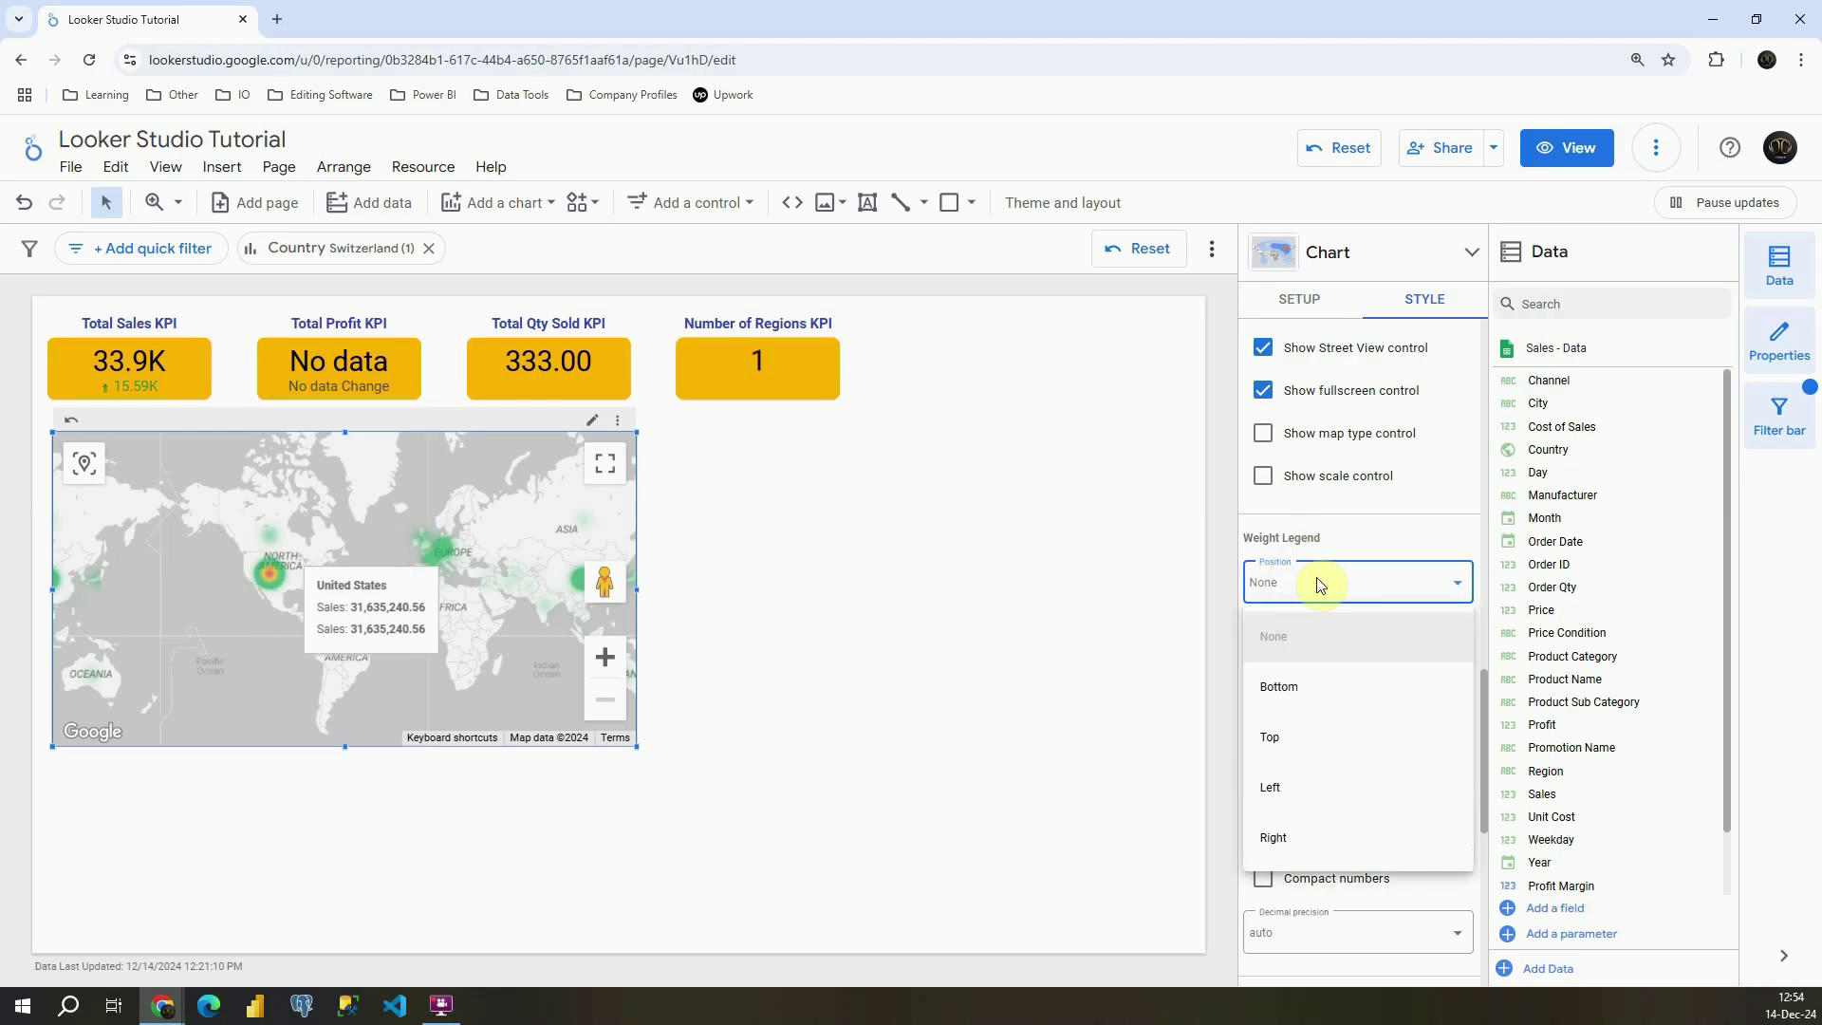
left_click(1298, 691)
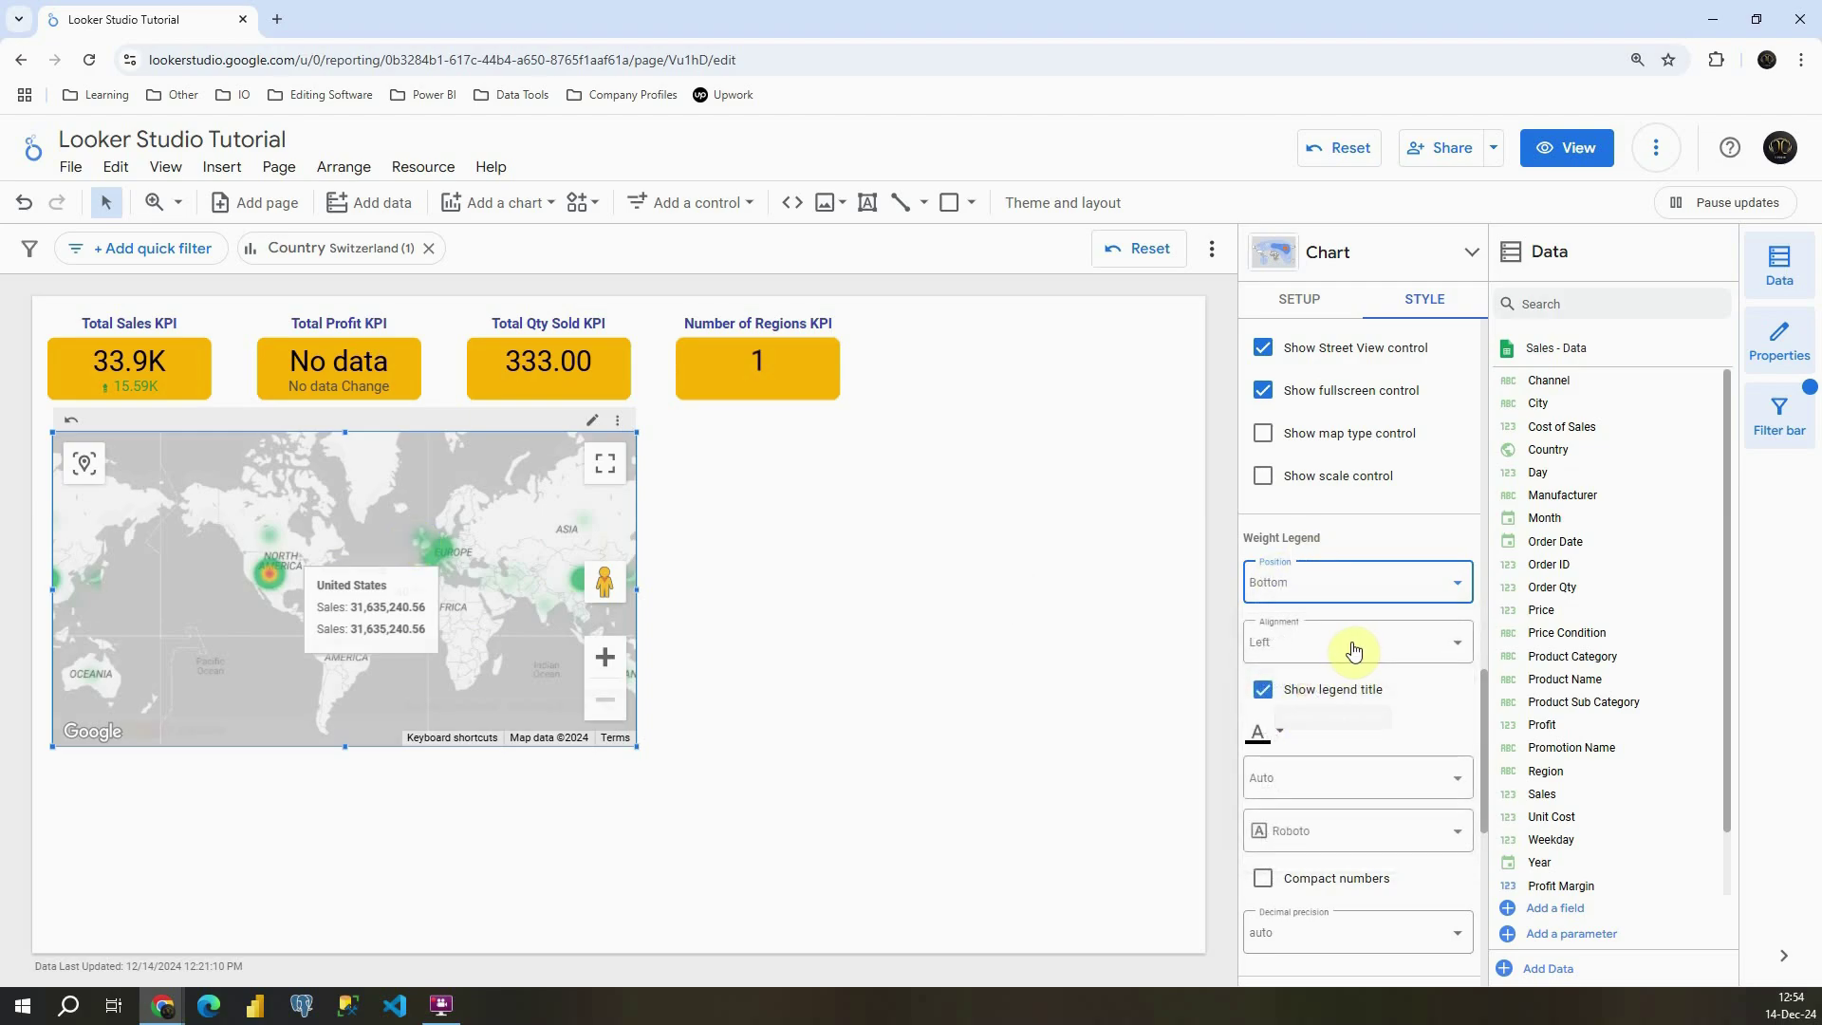
Toggle the legend's Sales title off and on, and enable Compact numbers (0.0 to 31.6M)
scroll(1352, 648, "down", 2)
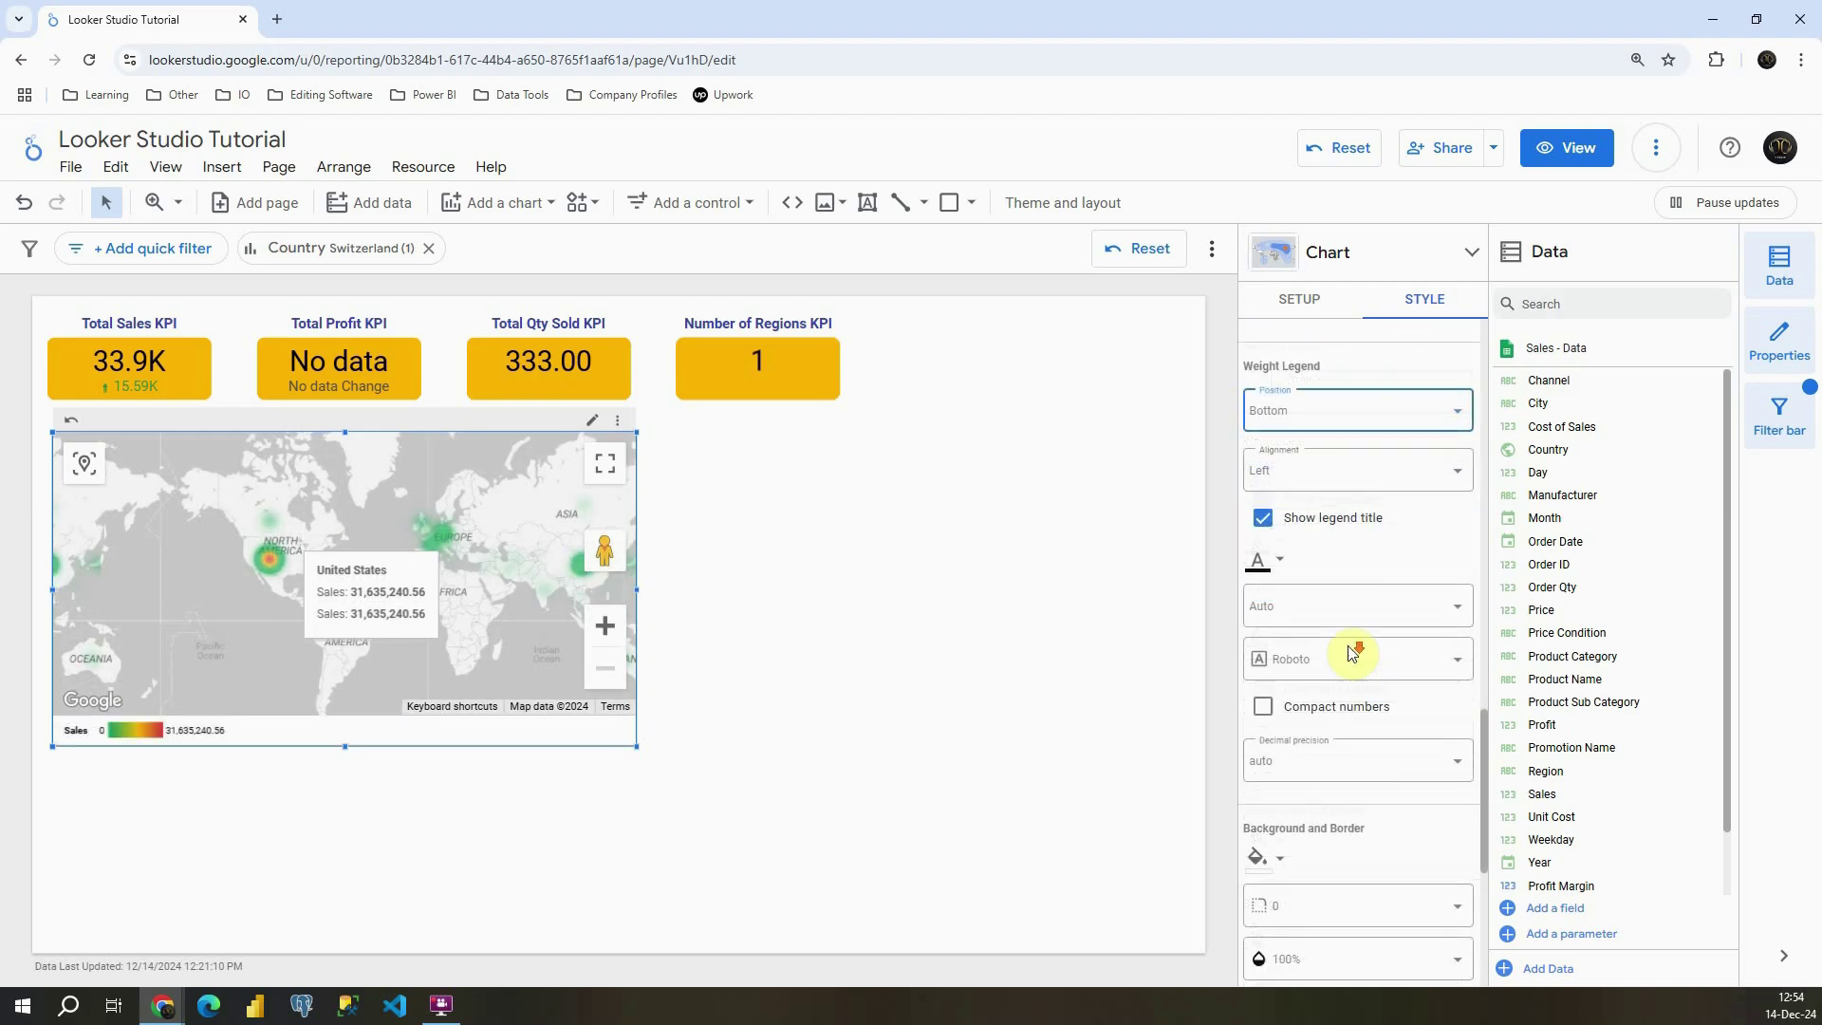
left_click(1265, 502)
left_click(1264, 503)
scroll(1314, 531, "down", 2)
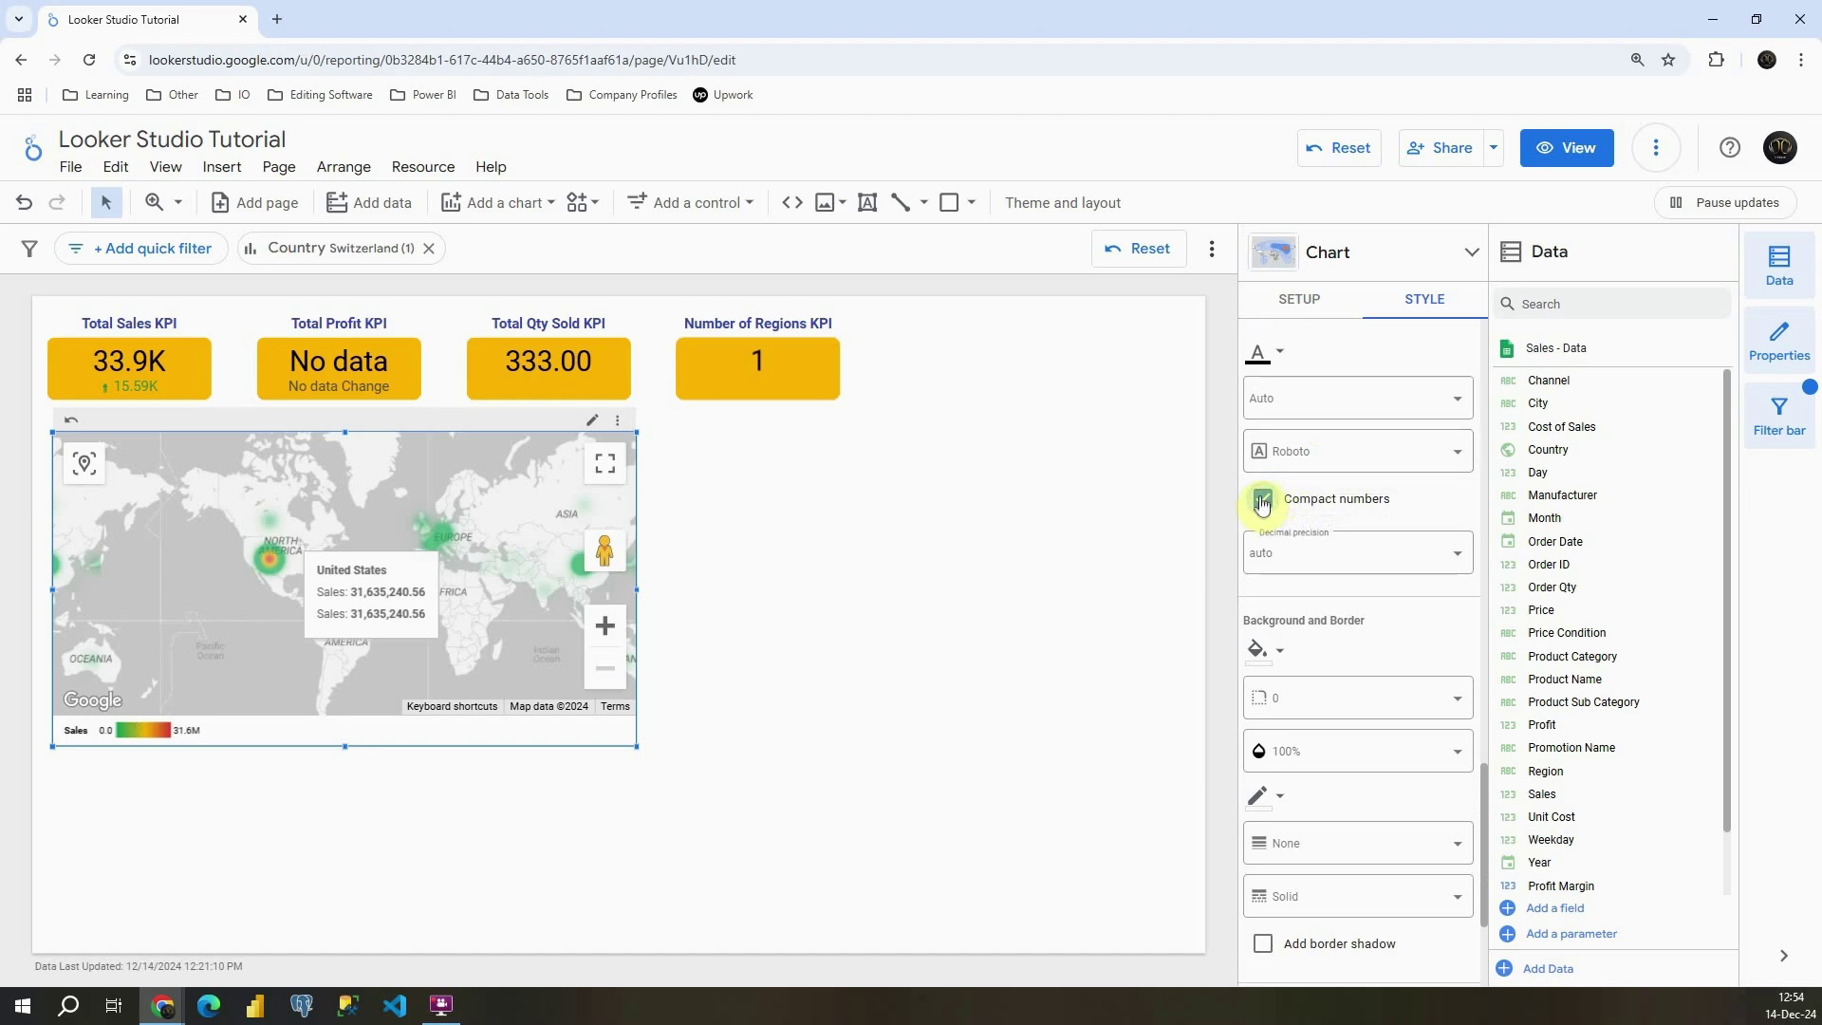
scroll(1290, 541, "down", 2)
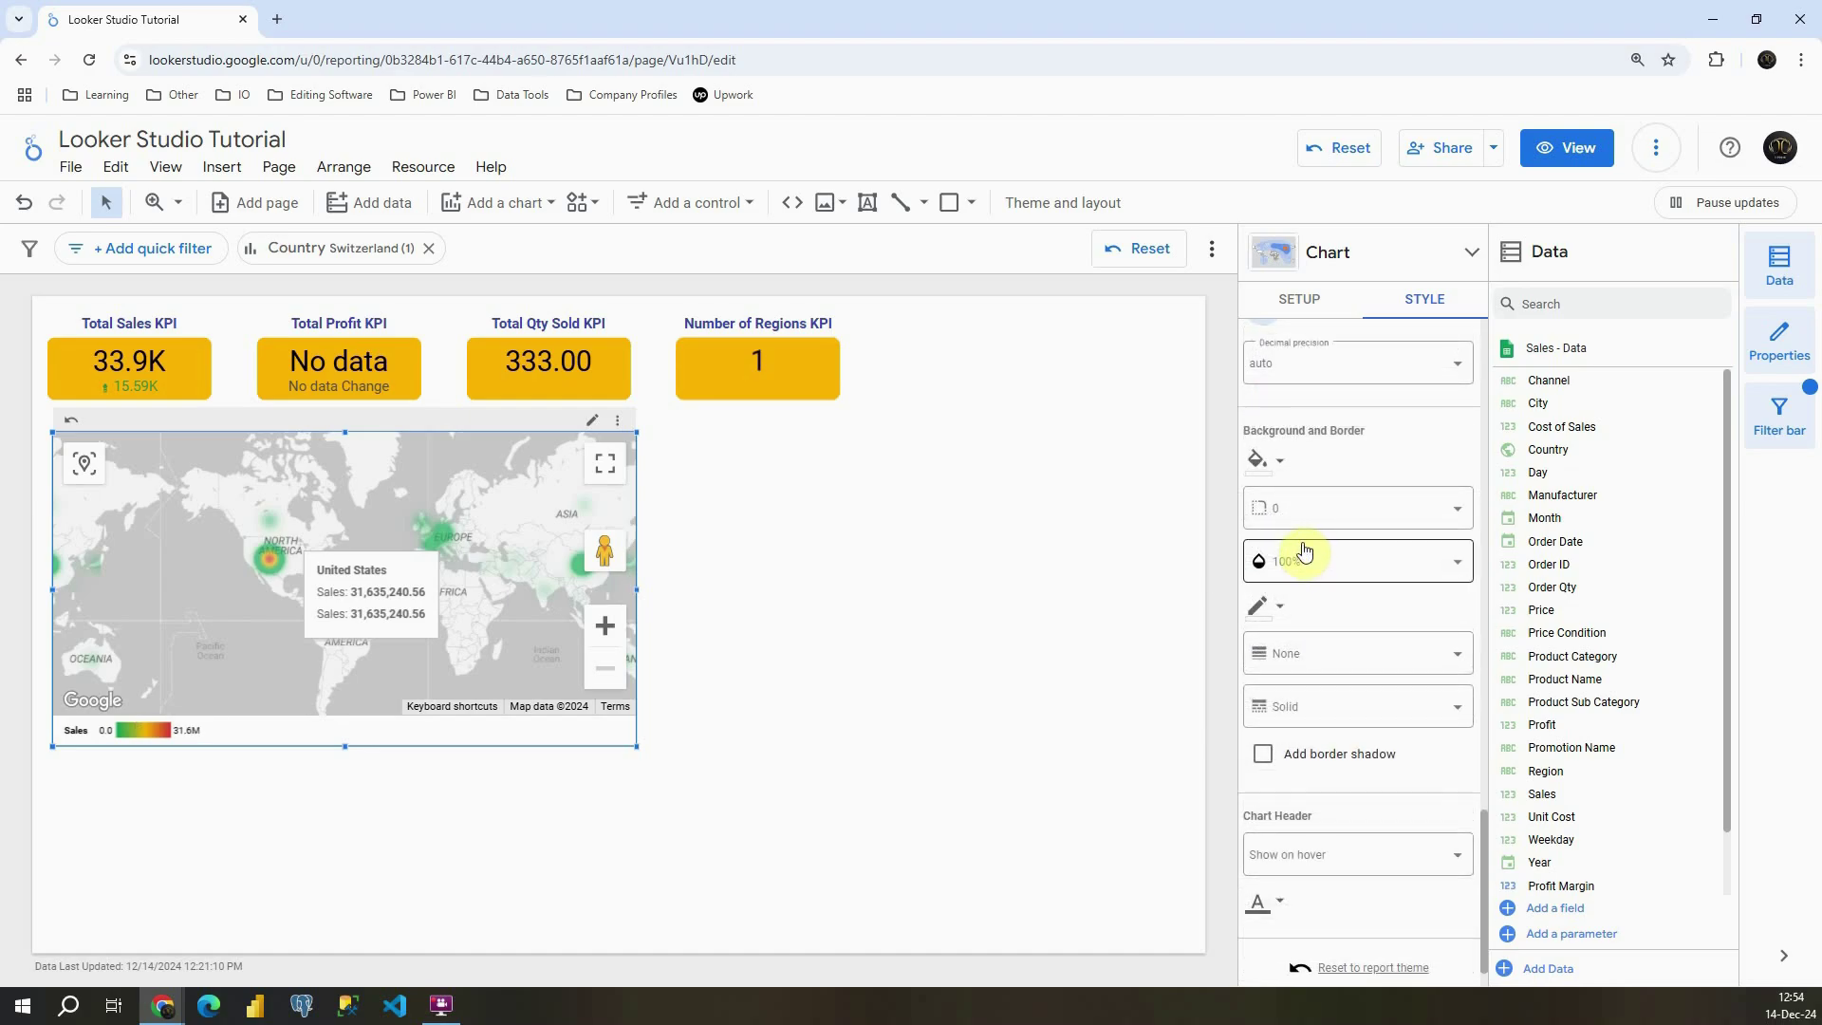
scroll(1324, 551, "down", 1)
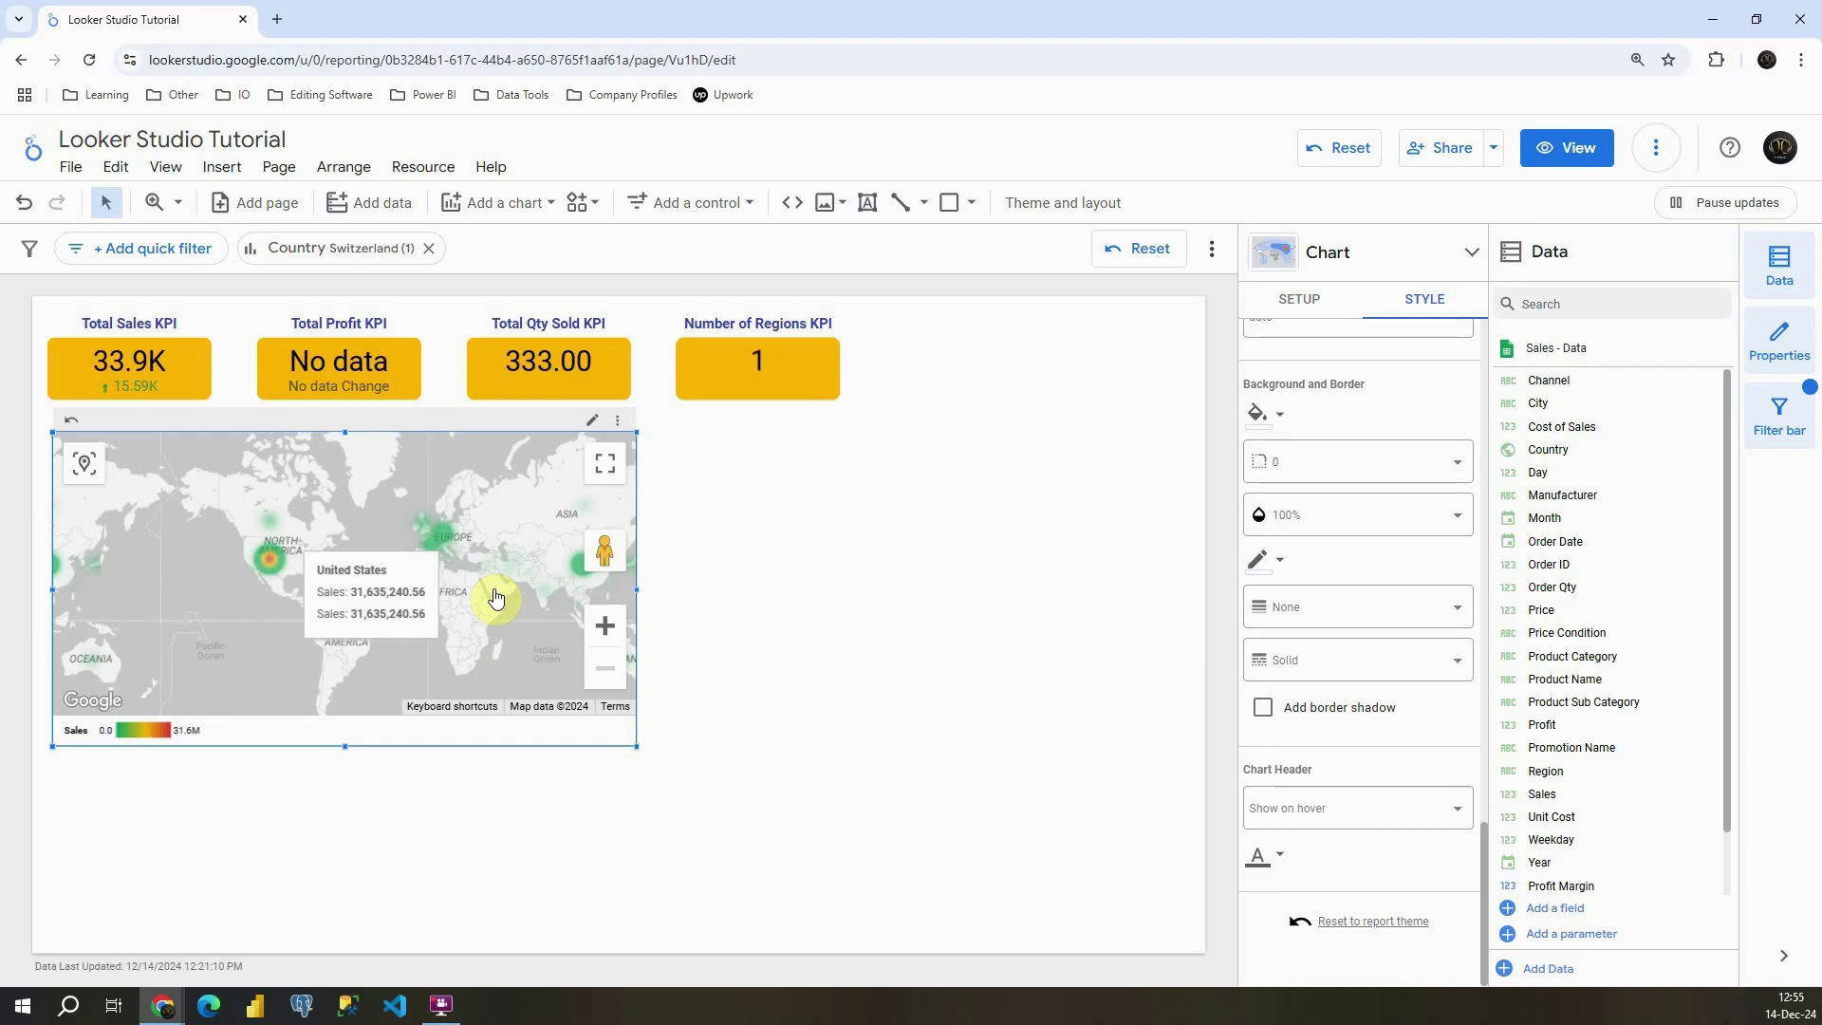
Switch the map layer from Heatmap to Bubbles and clear the Switzerland filter
left_click(480, 202)
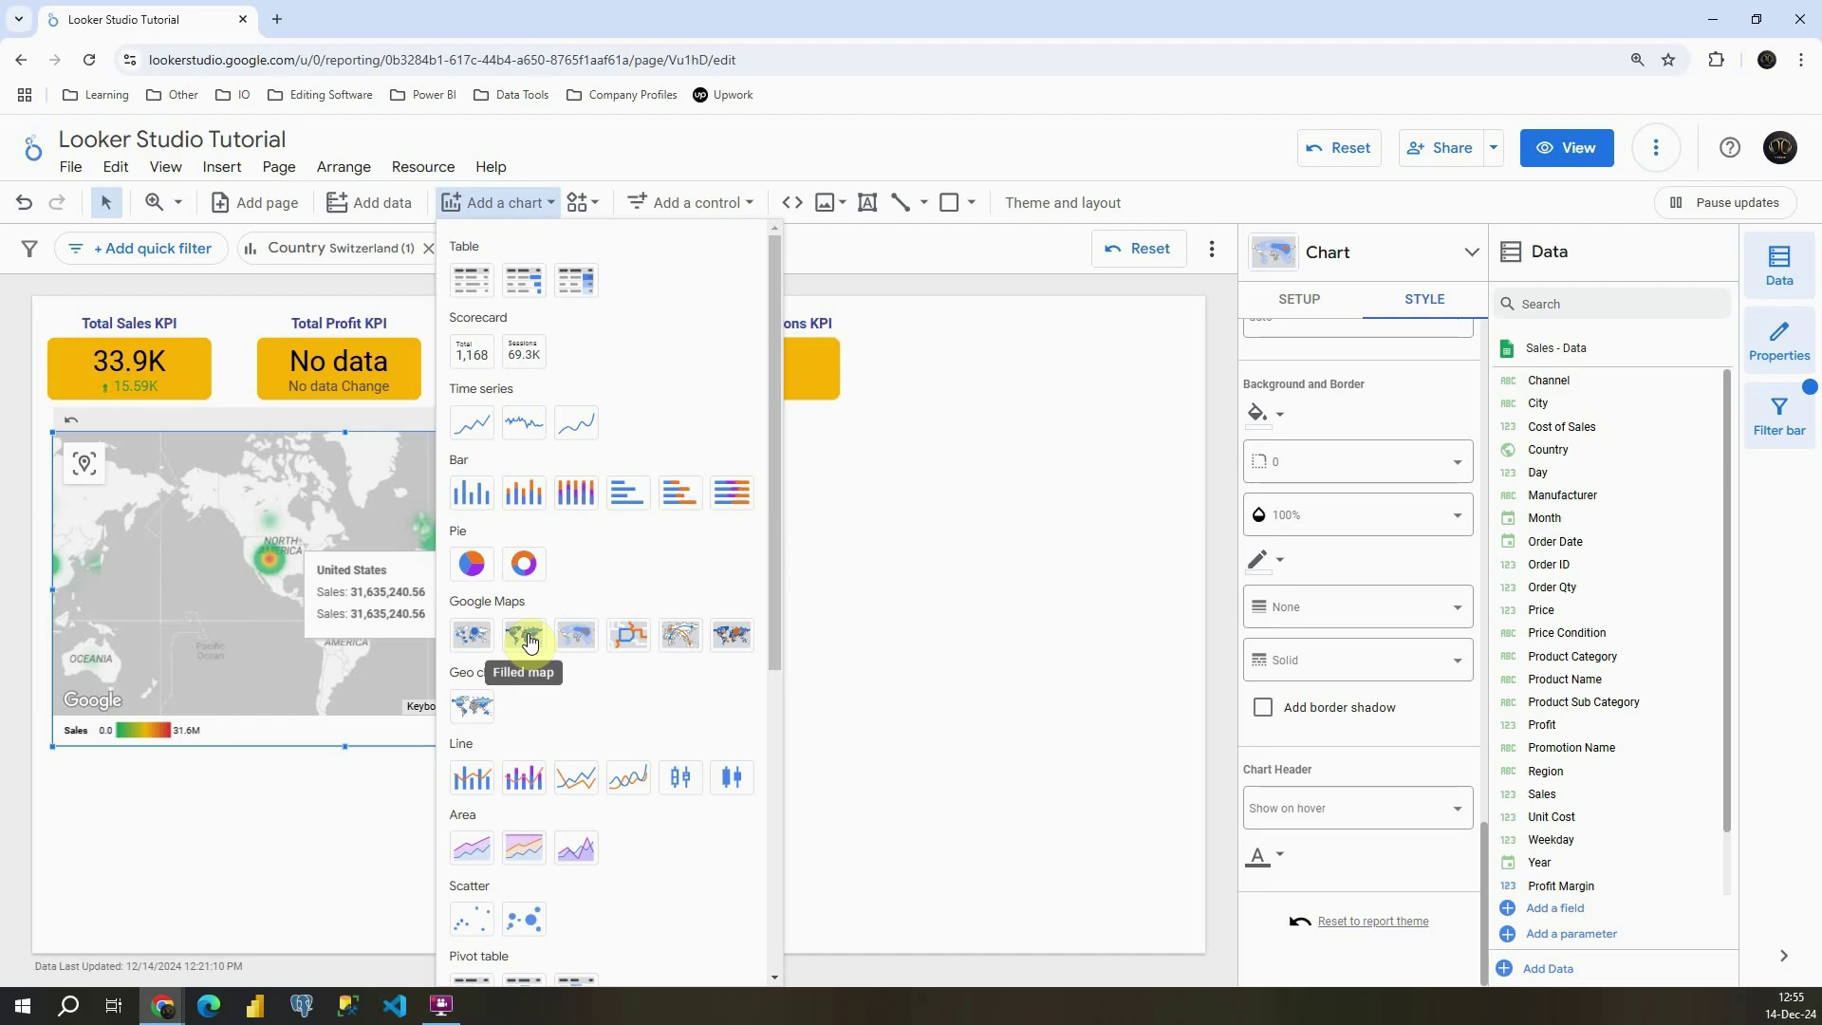
left_click(1346, 570)
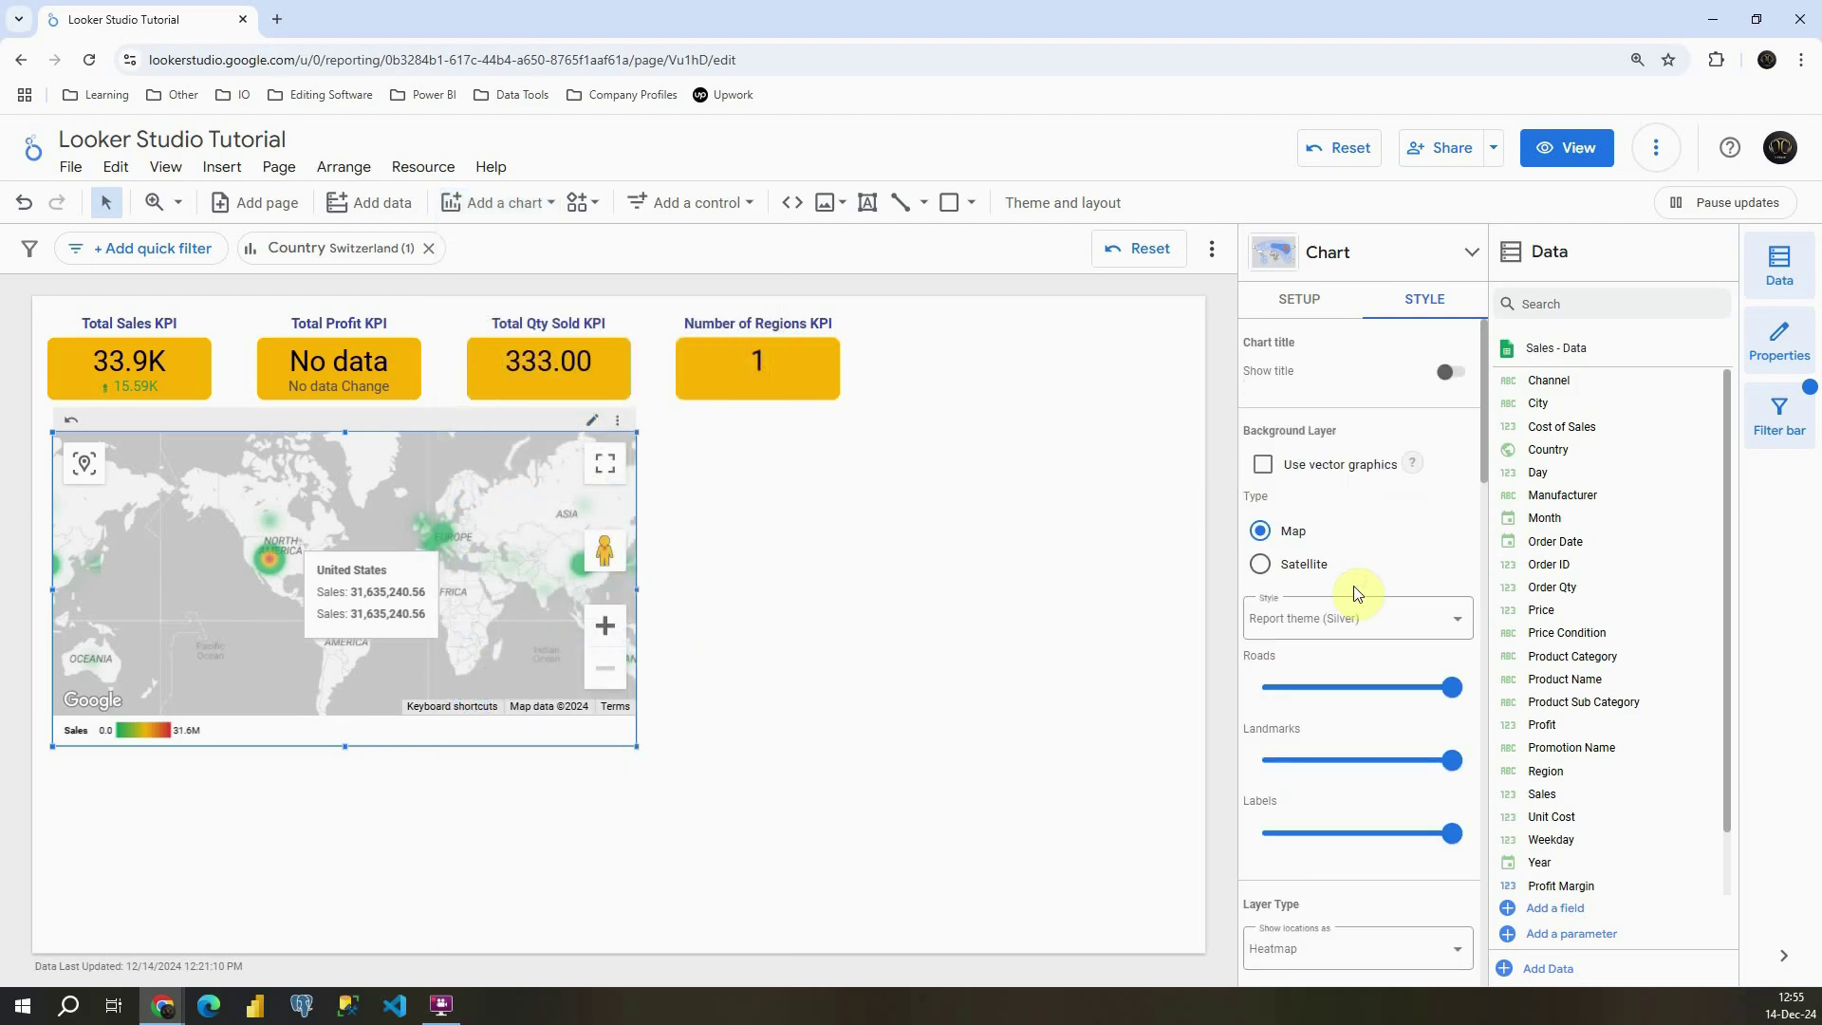
scroll(1357, 590, "down", 3)
left_click(1321, 662)
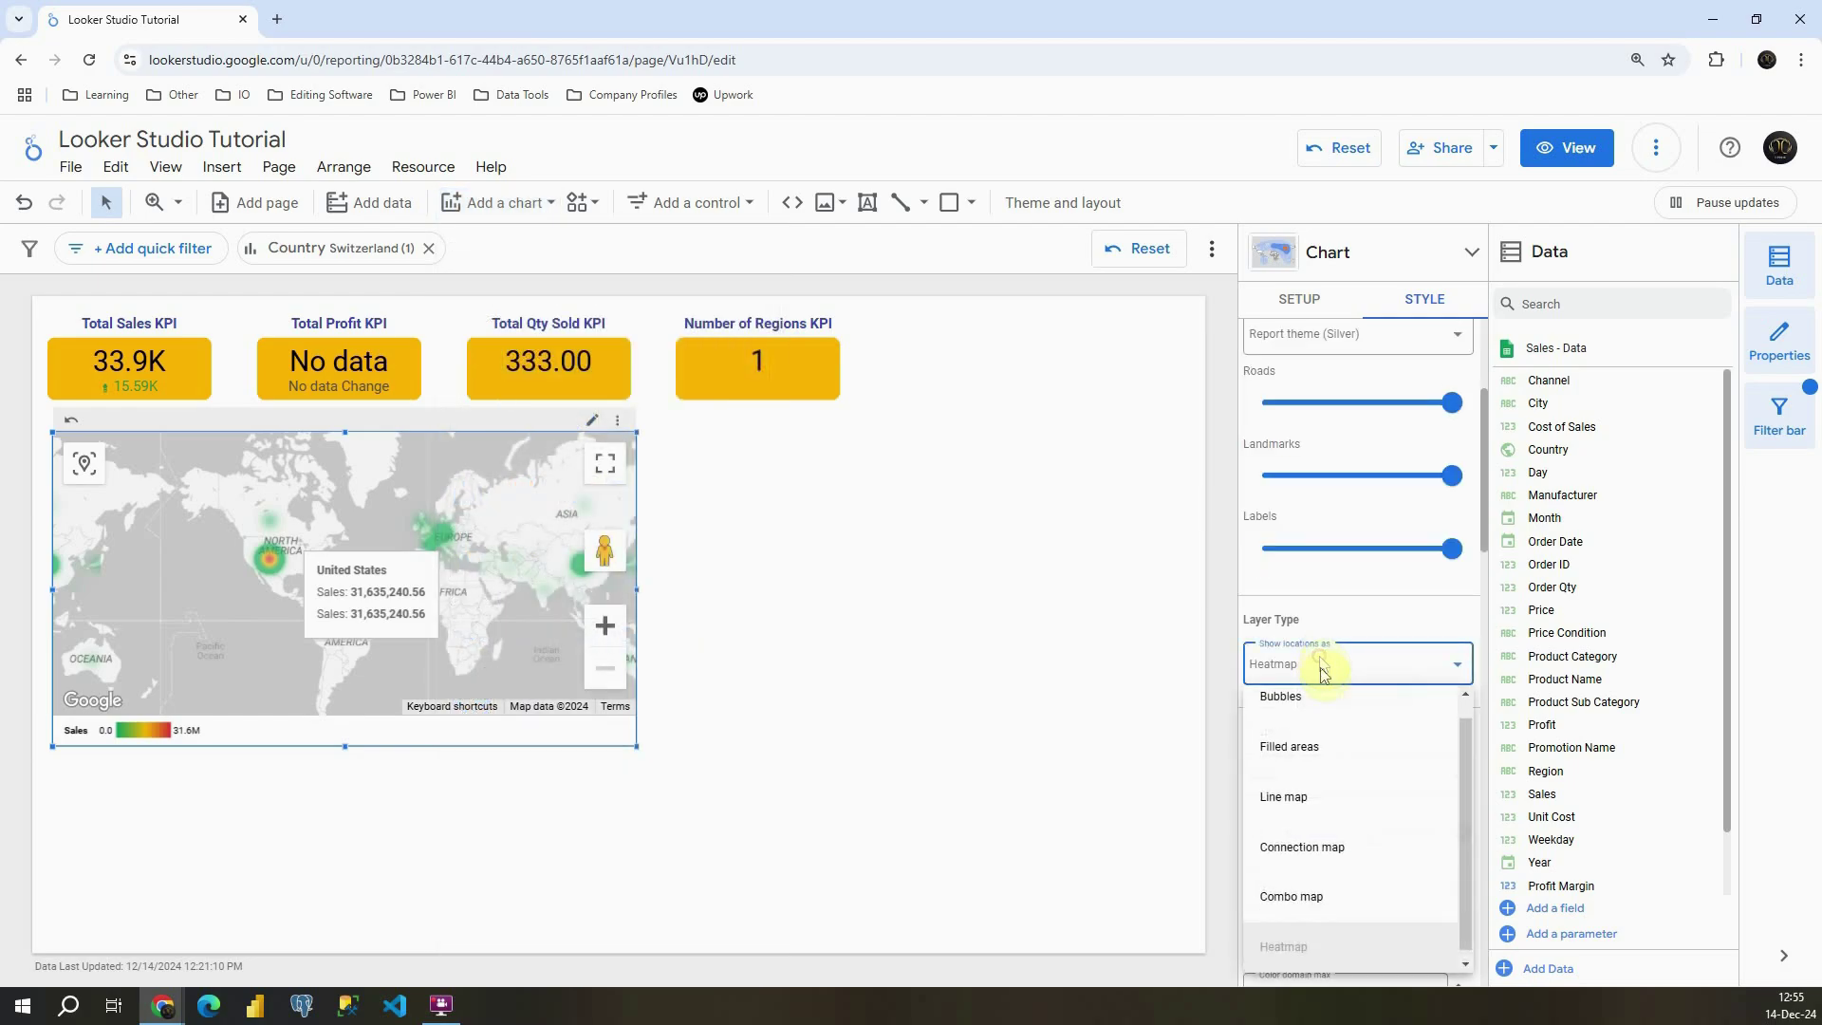
left_click(1307, 730)
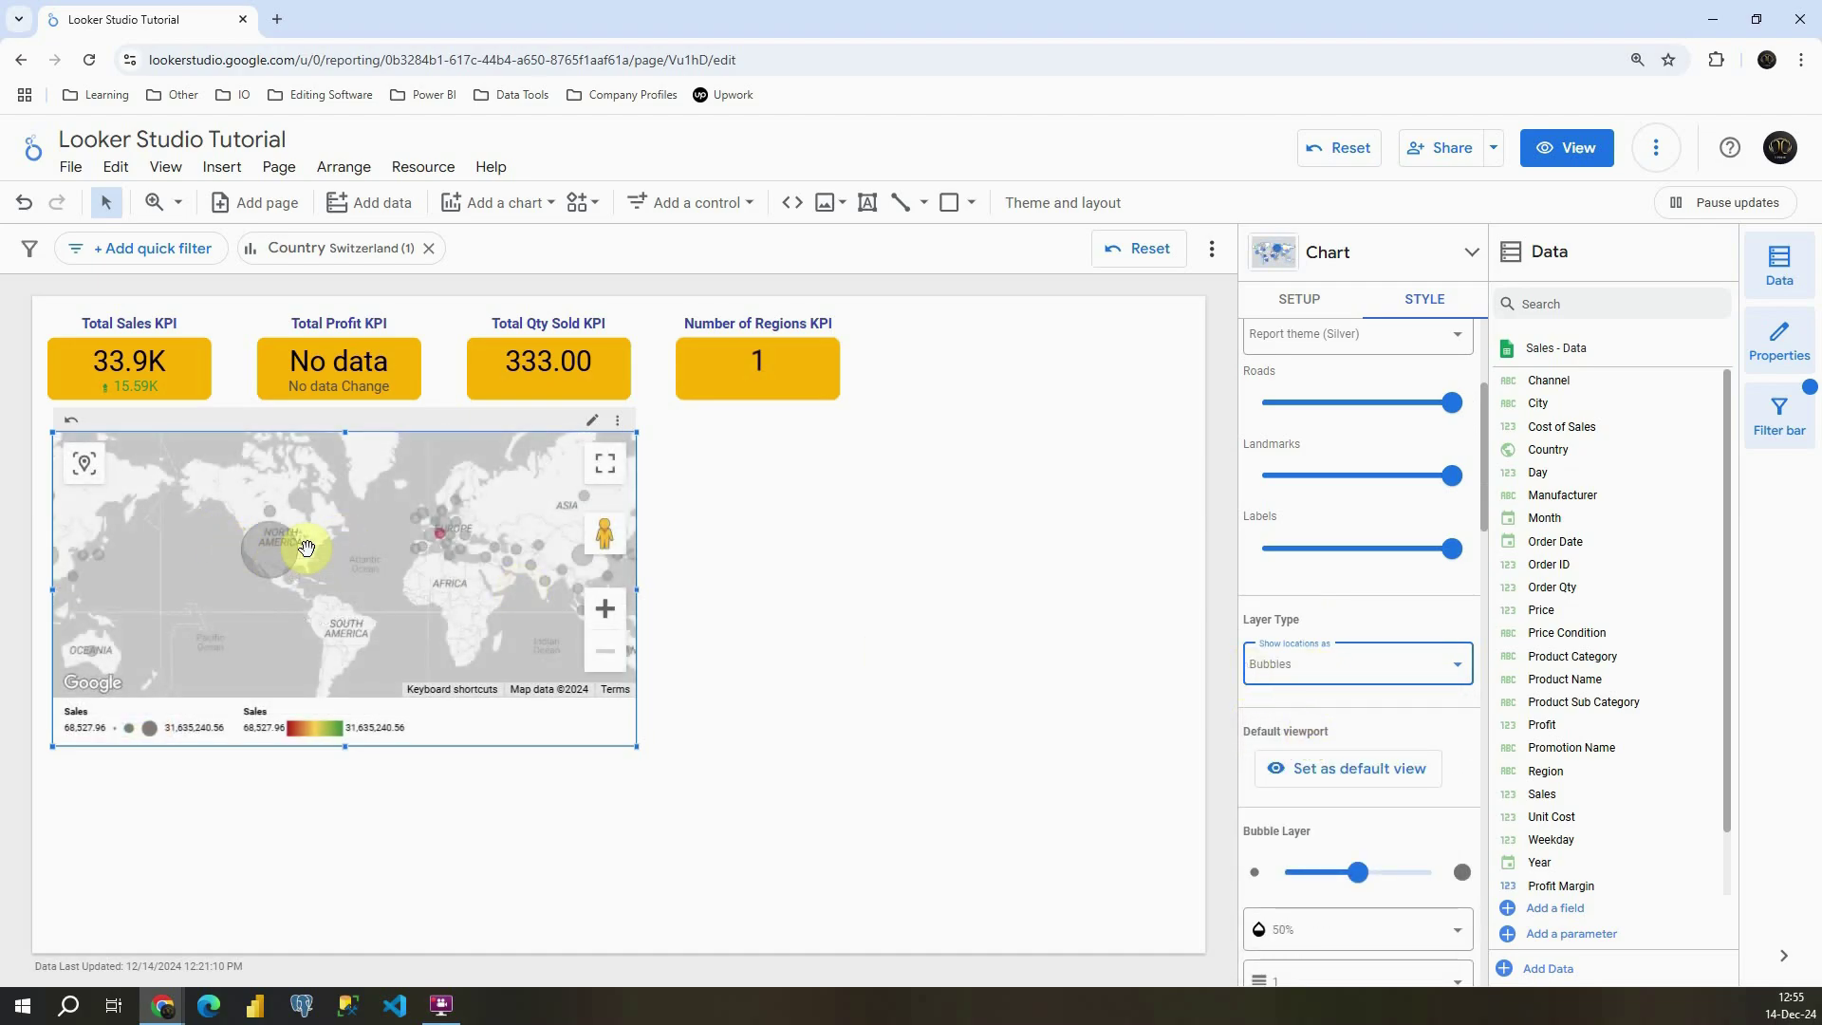
left_click(428, 249)
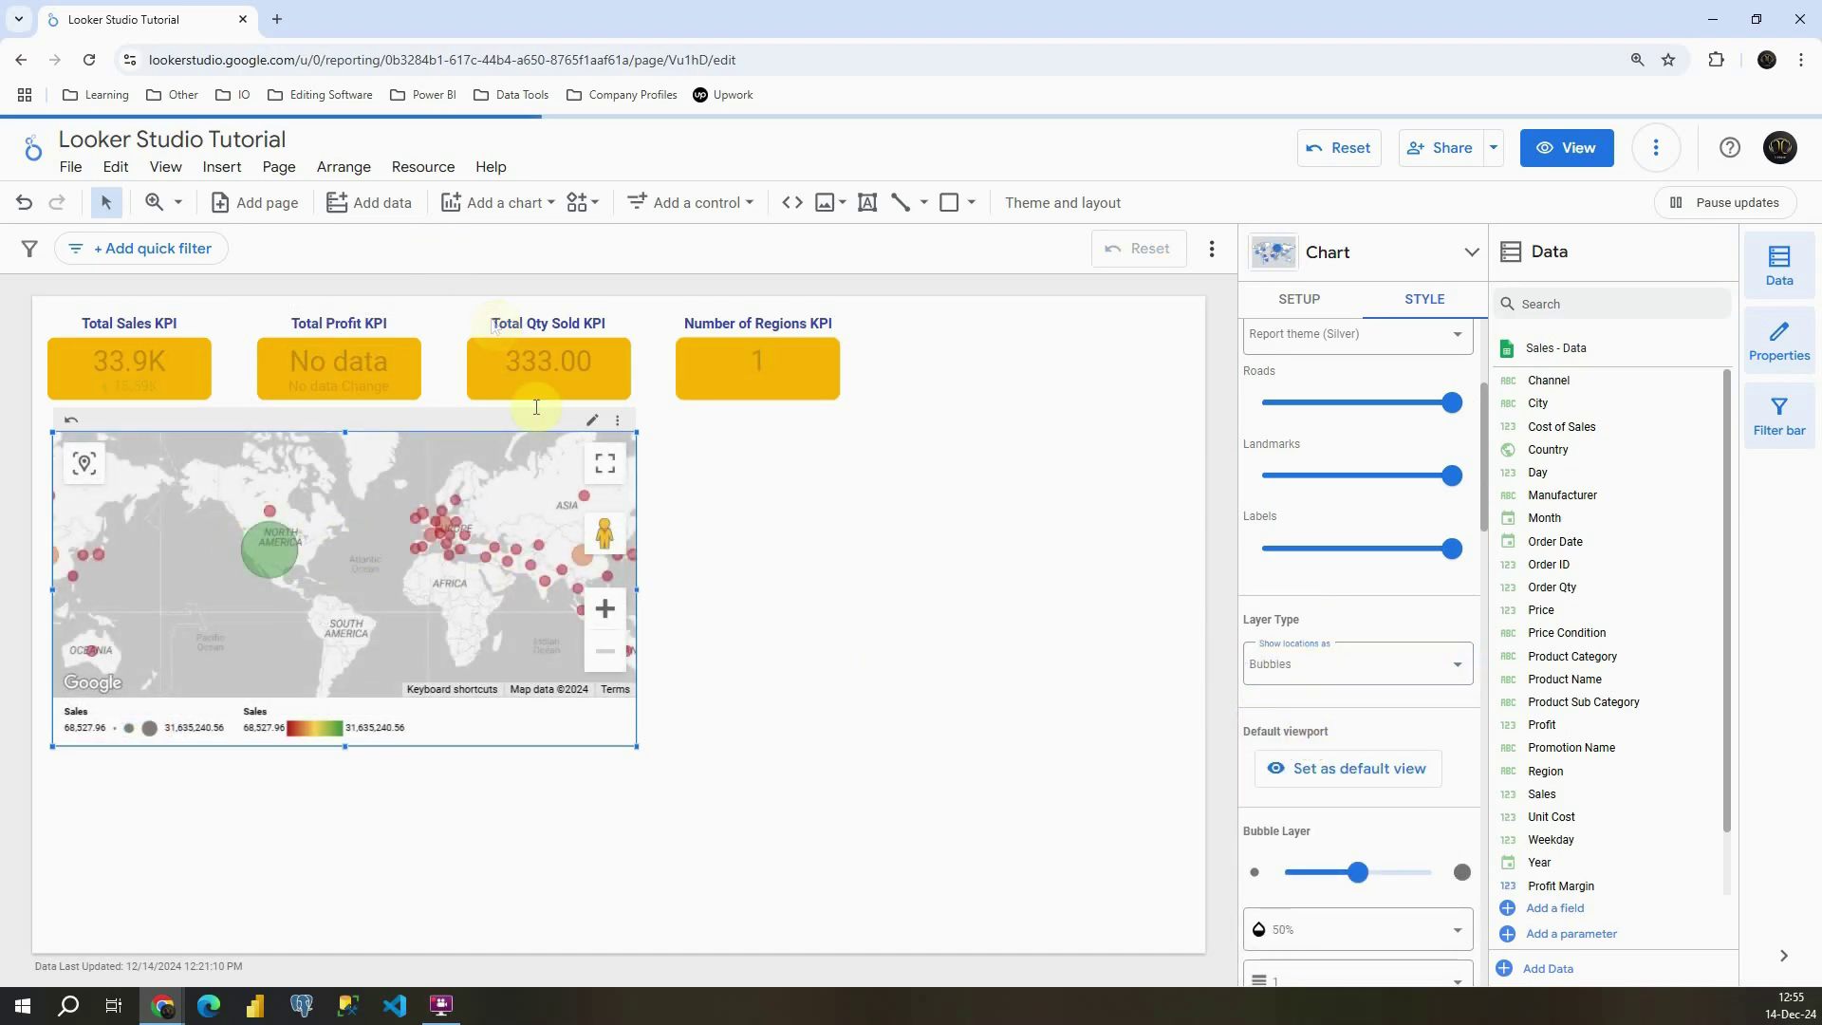
Show Sales as Filled areas, shading countries from 68,527.96 to 31,635,240.56
left_click(517, 202)
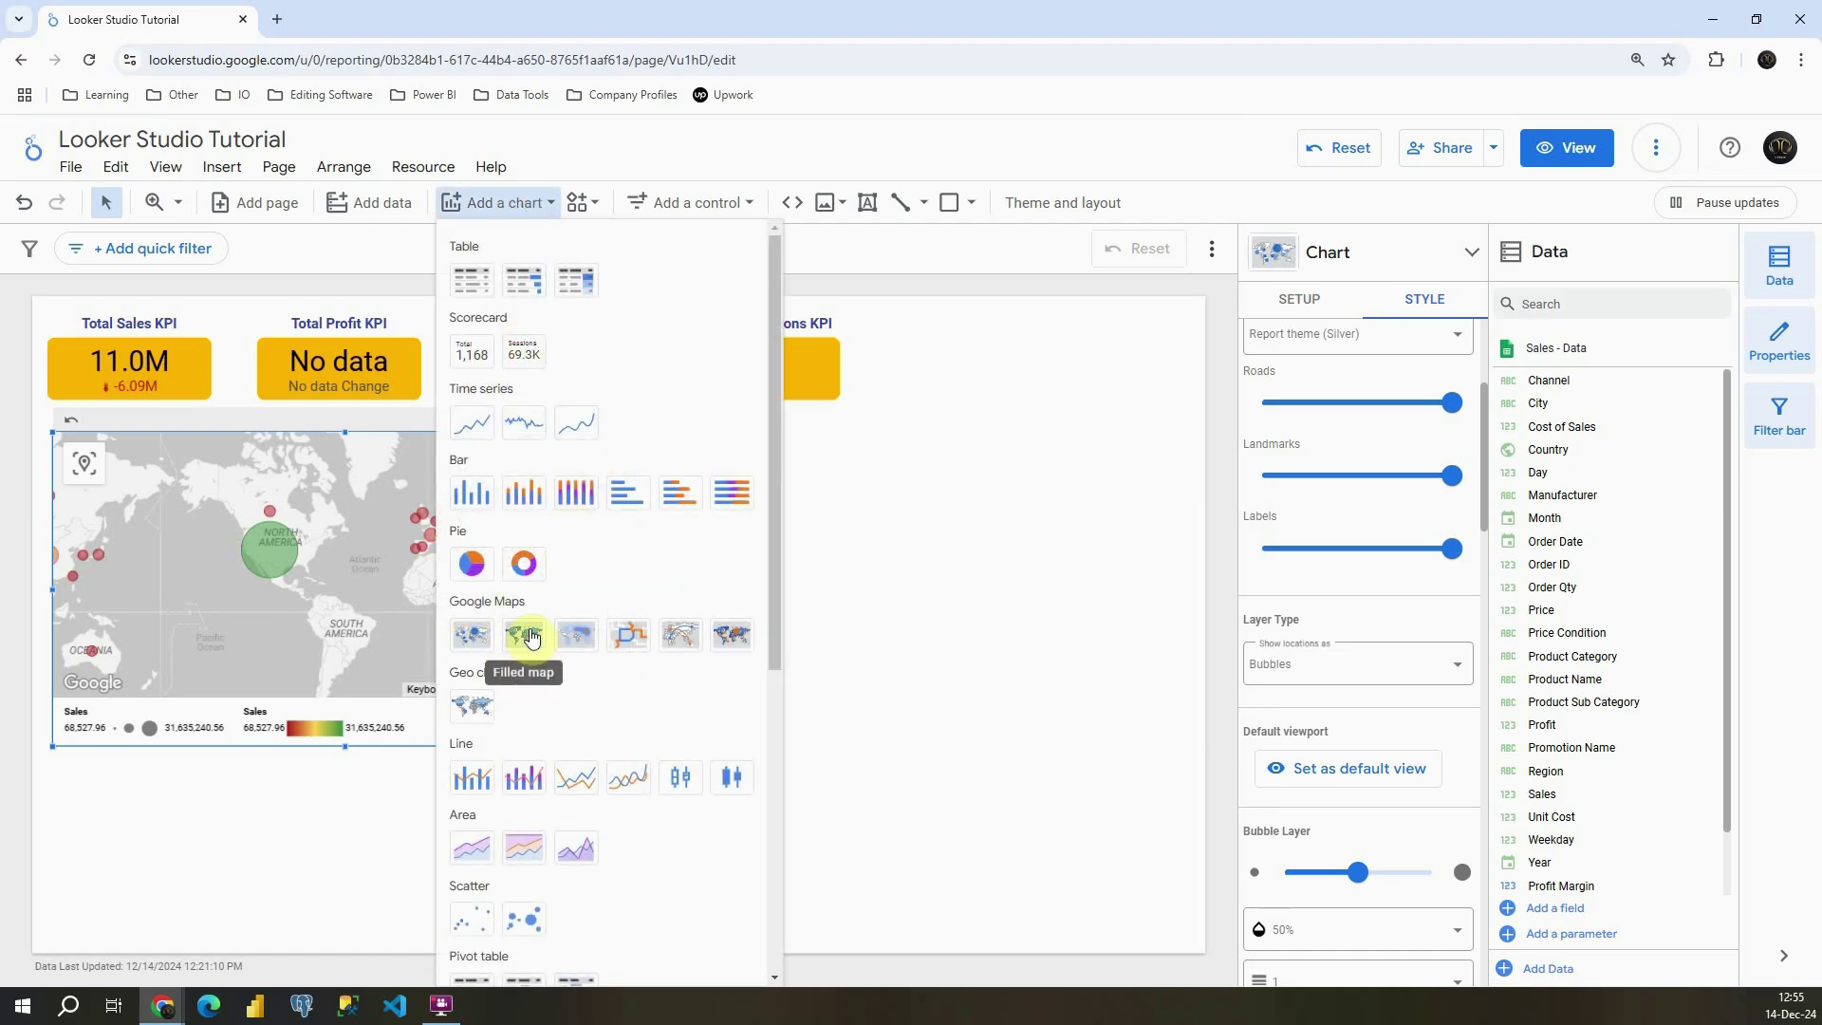
left_click(1309, 668)
left_click(1309, 669)
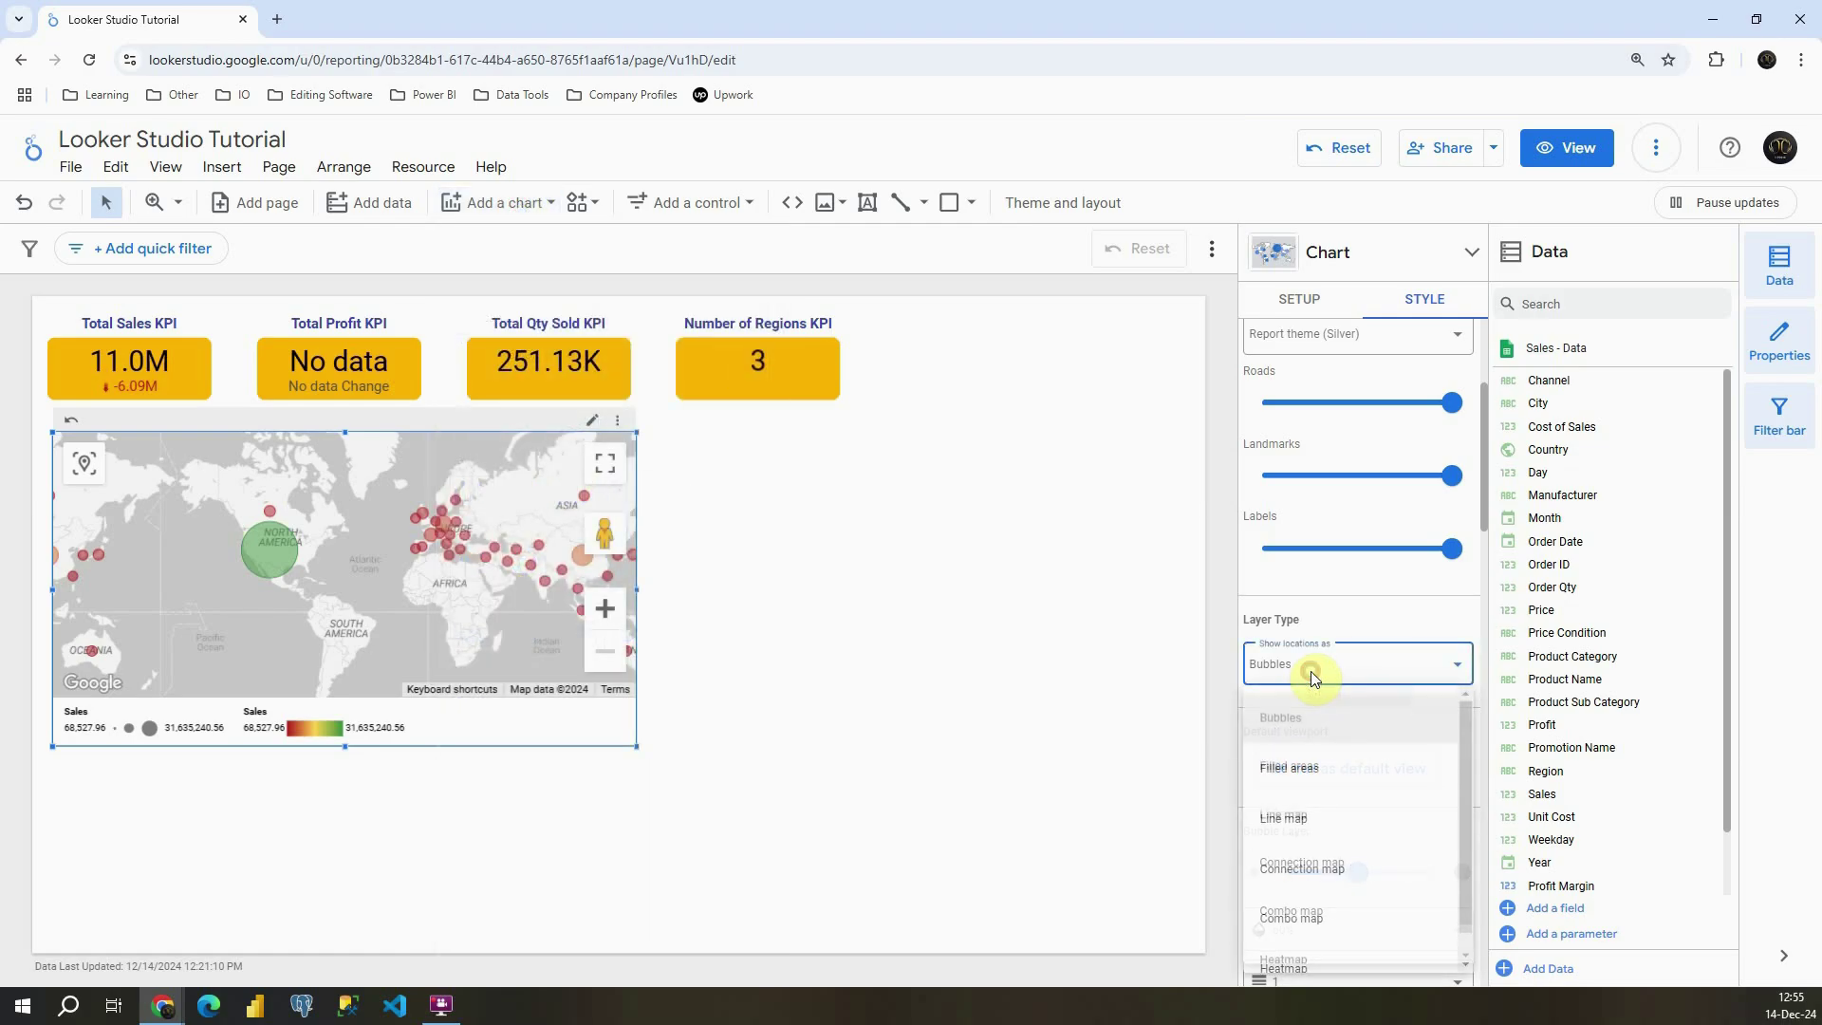
left_click(1313, 776)
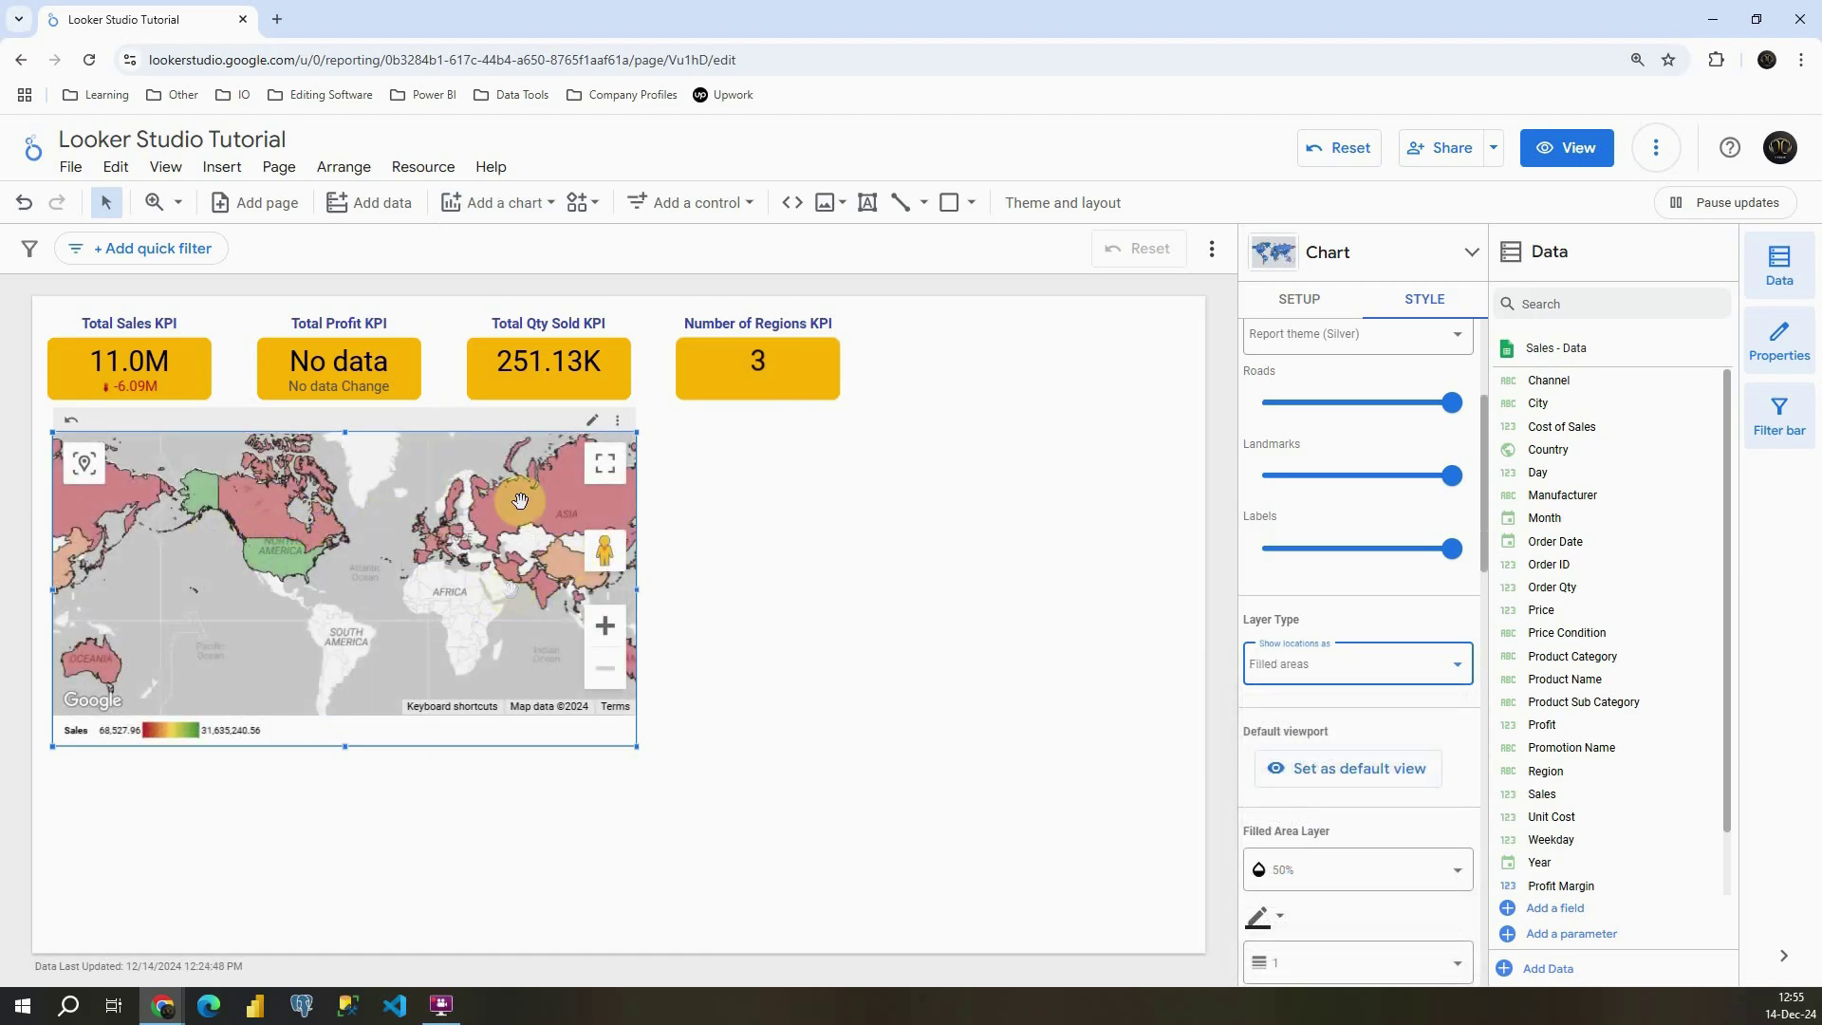
Browse the Help options and the Add a chart gallery
left_click(490, 168)
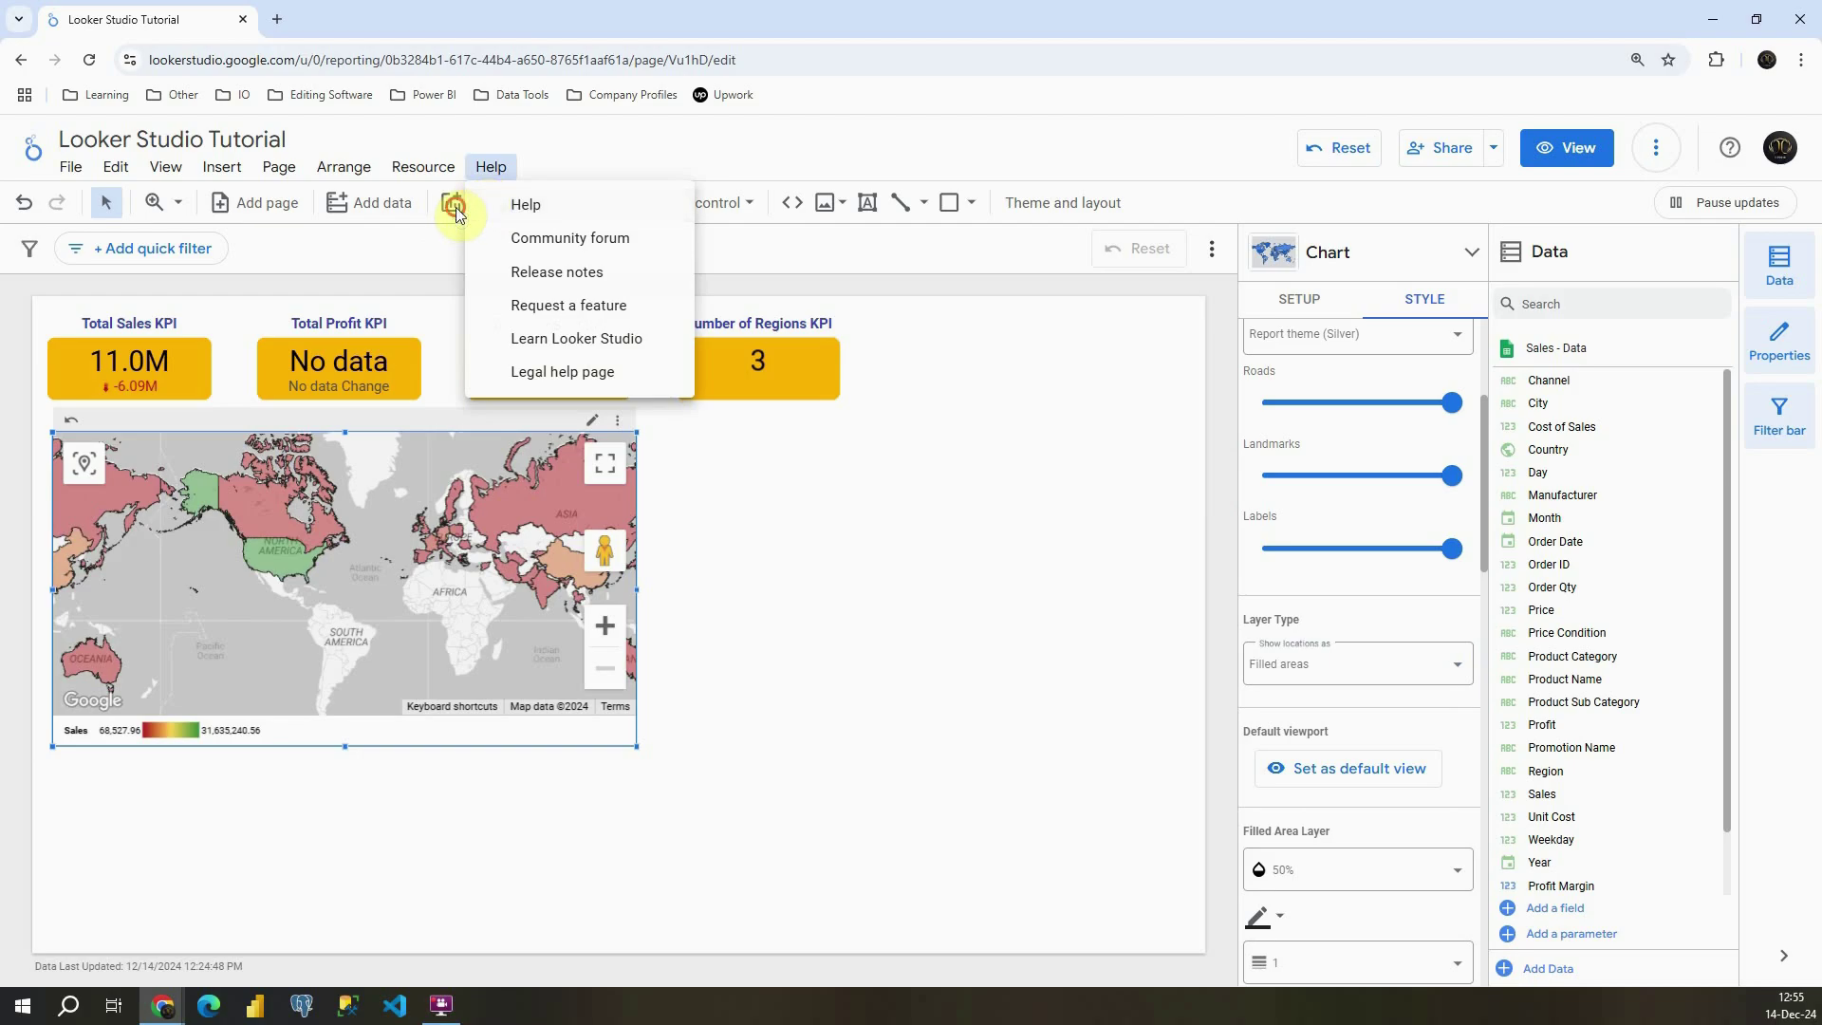
left_click(457, 211)
left_click(486, 217)
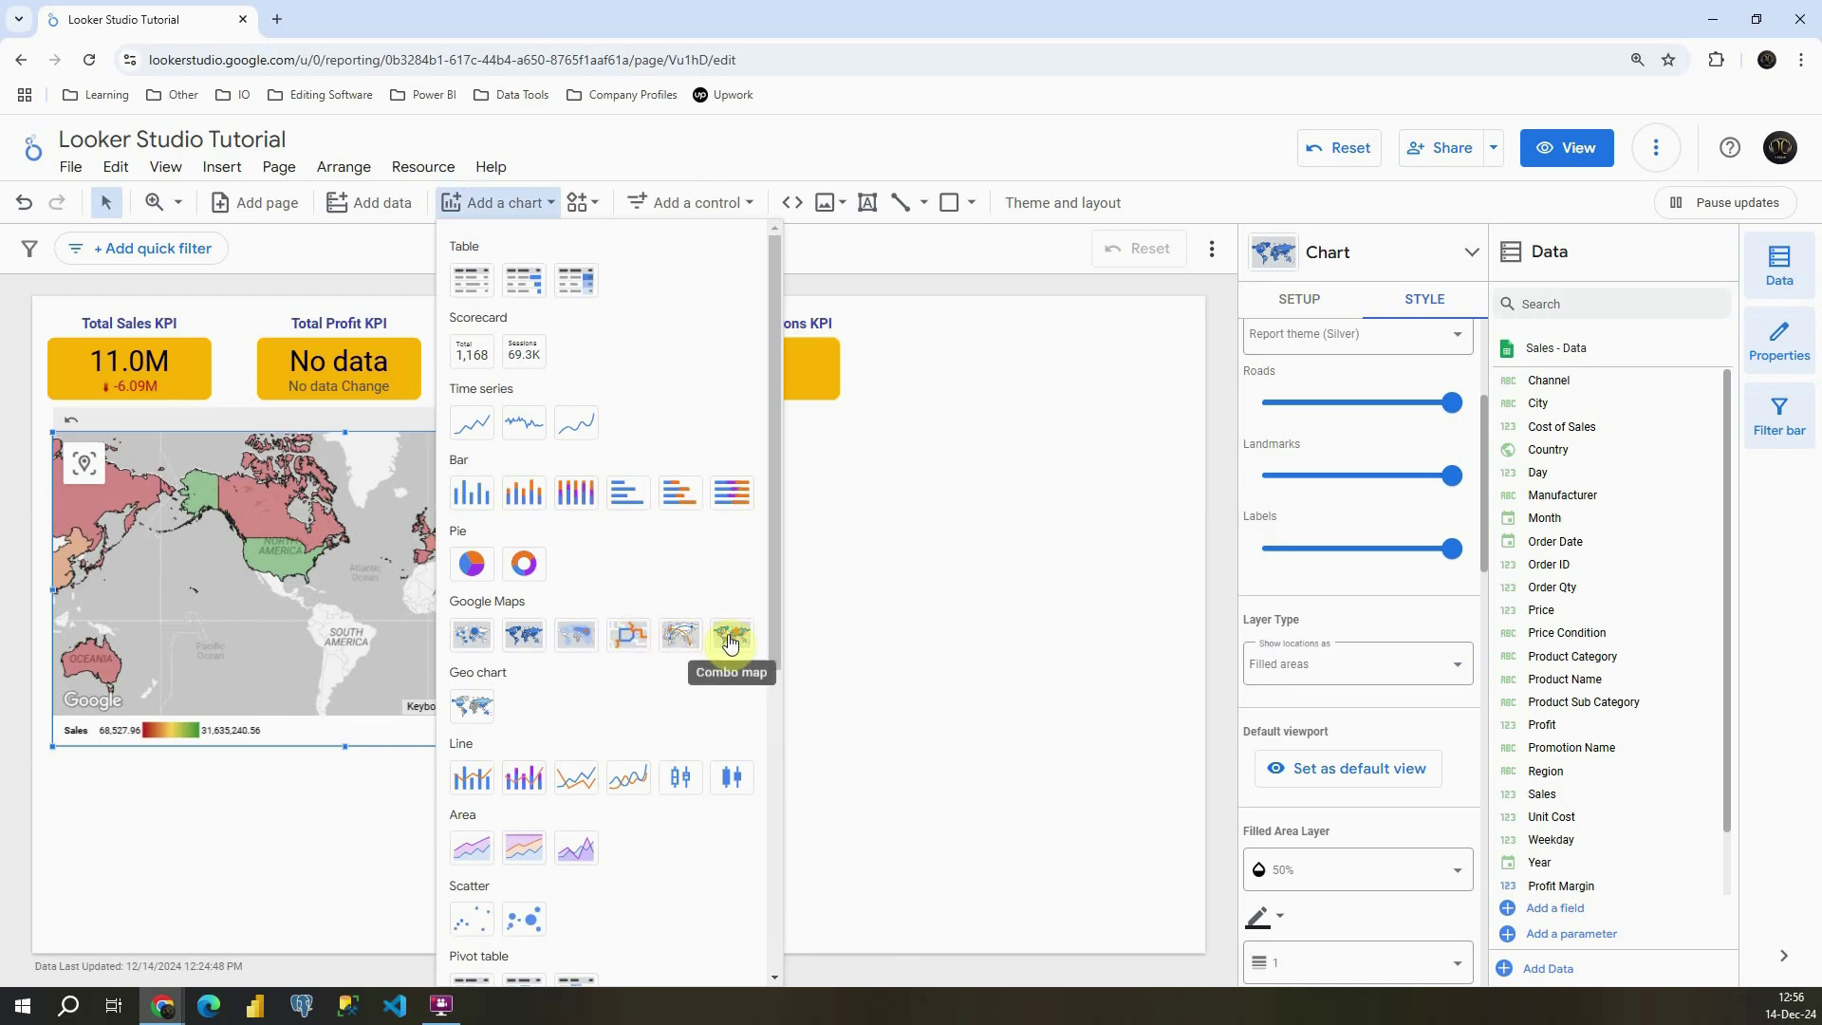
left_click(826, 506)
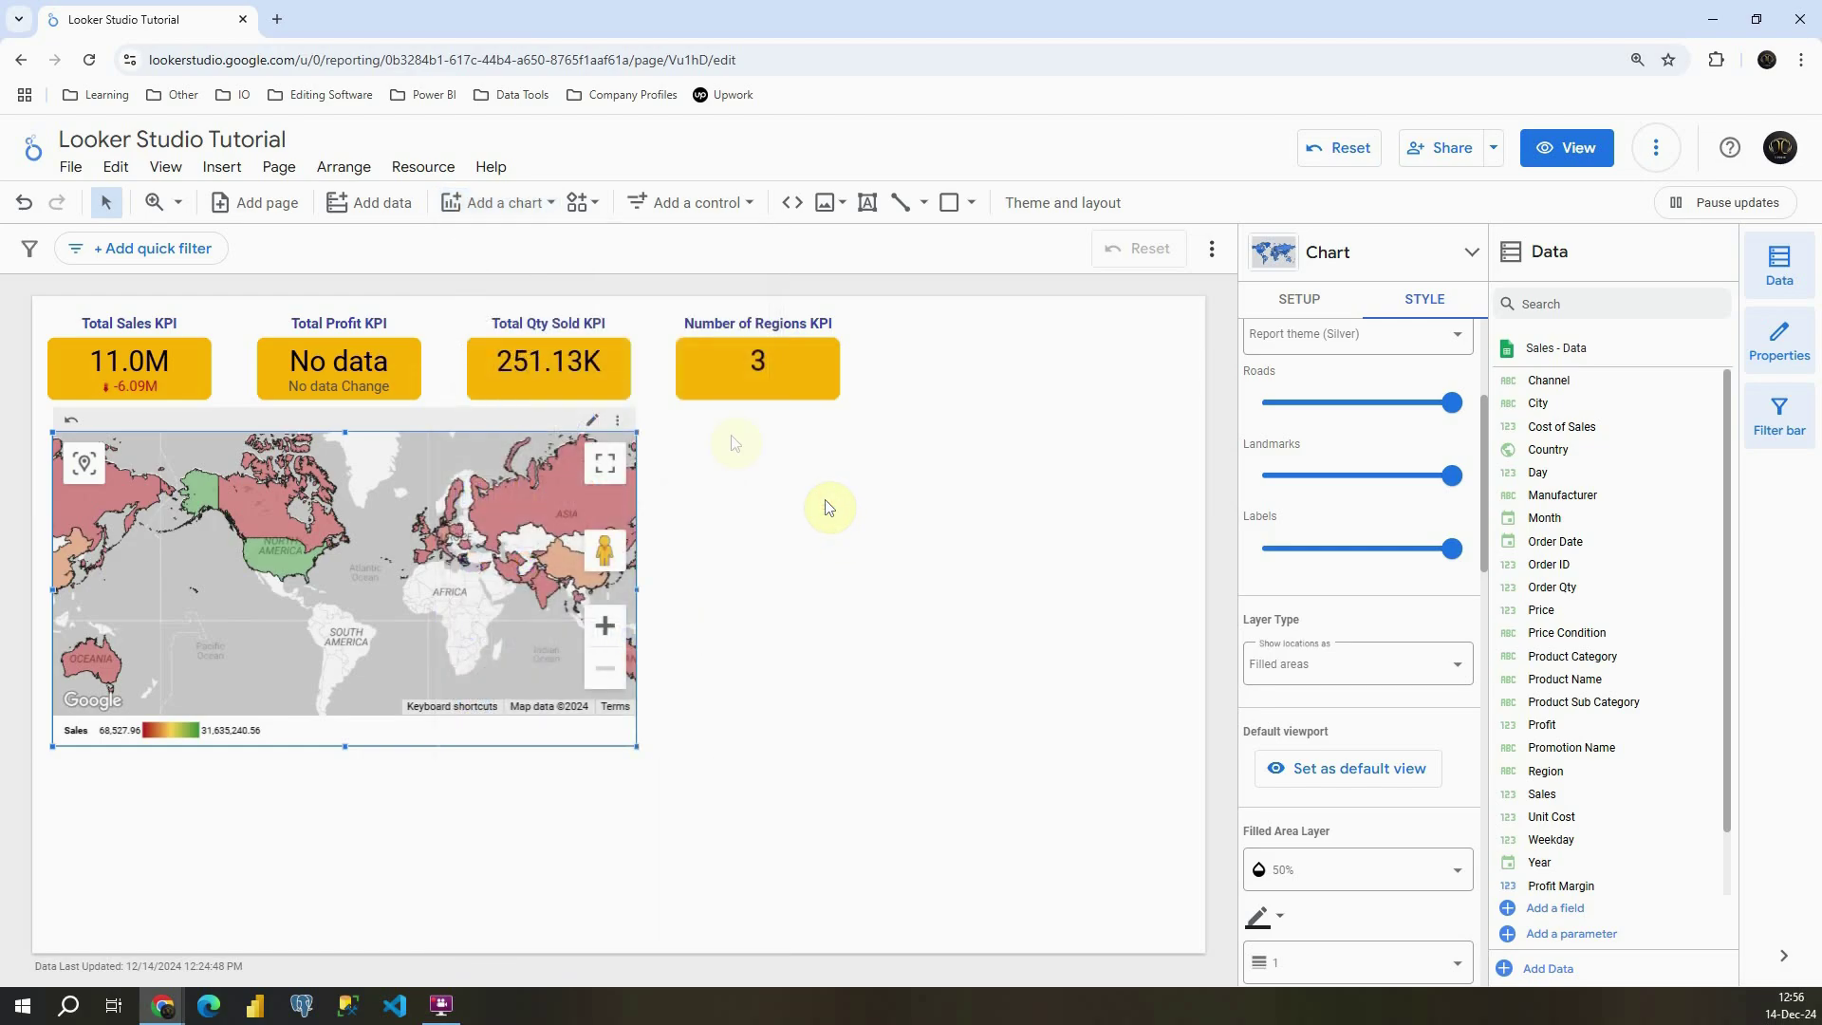
left_click(494, 202)
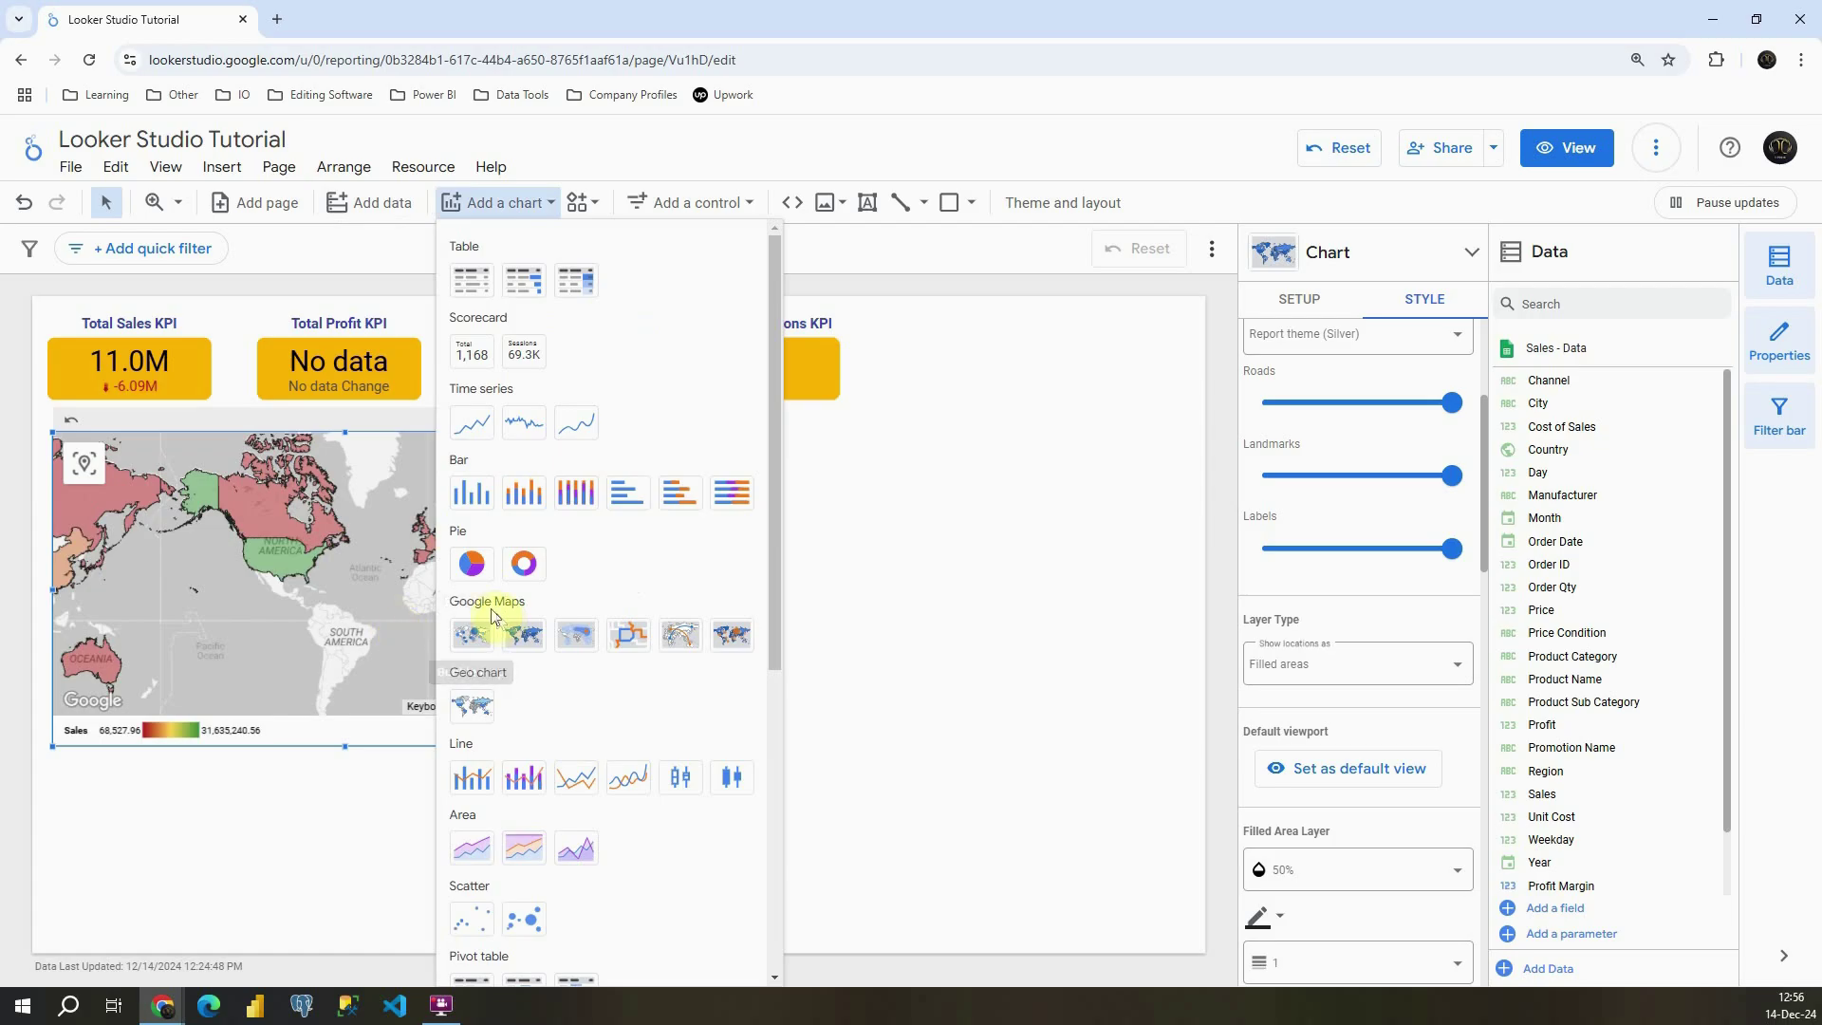